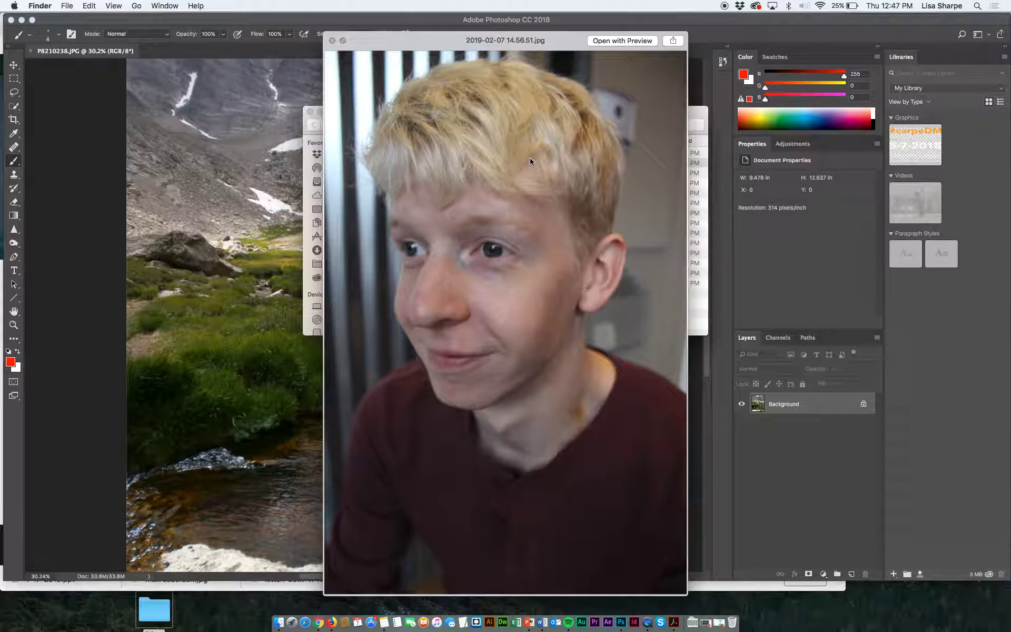
- Compare the two close-up portraits 2019-02-07 14.56.51.jpg and 2019-02-07 14.56.39.jpg in the file preview
key(Down)
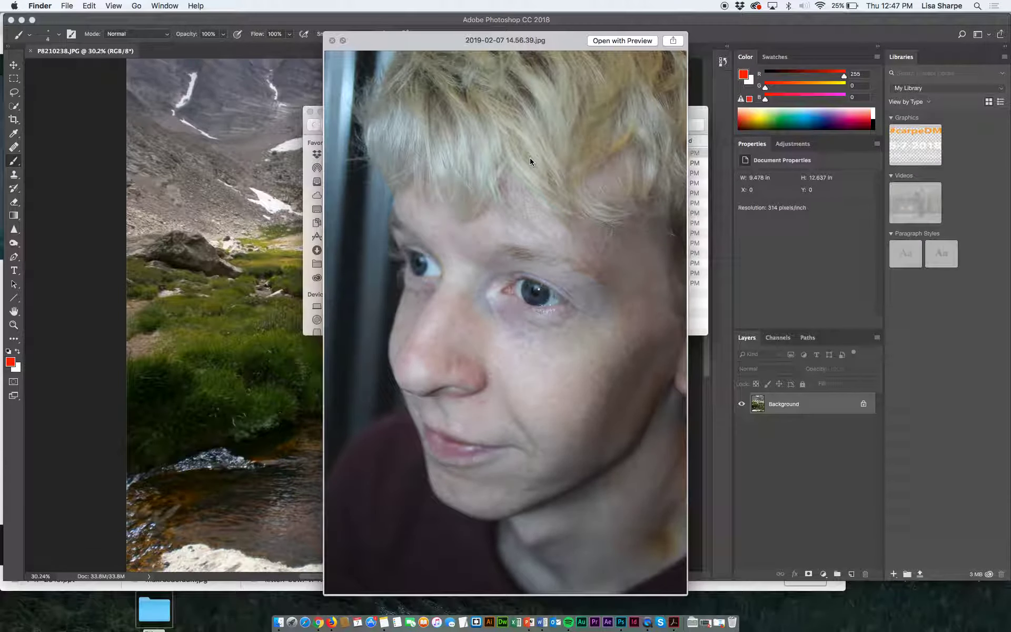
key(Up)
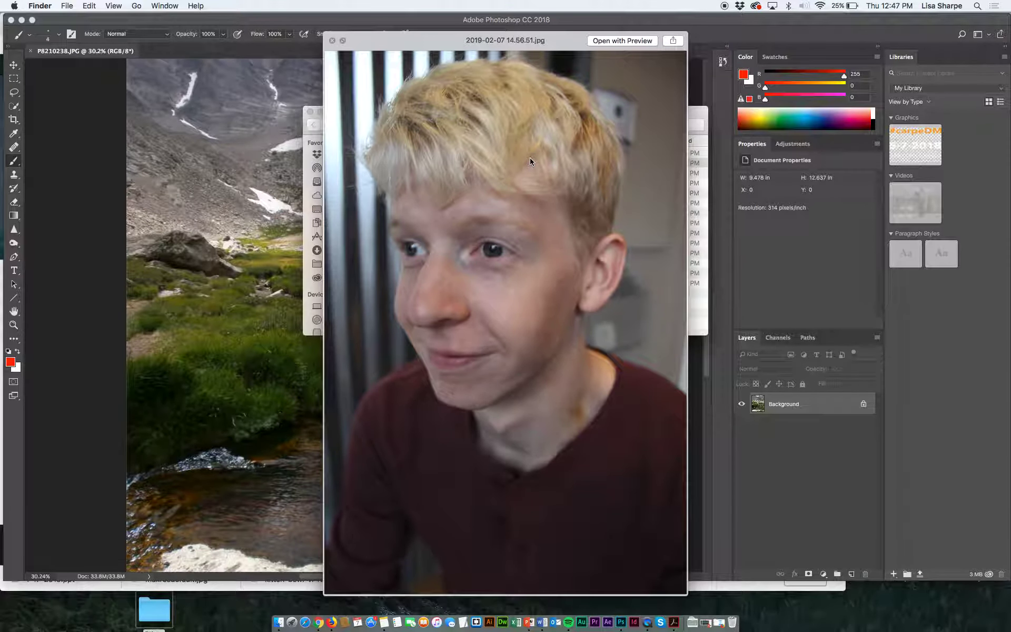
key(Down)
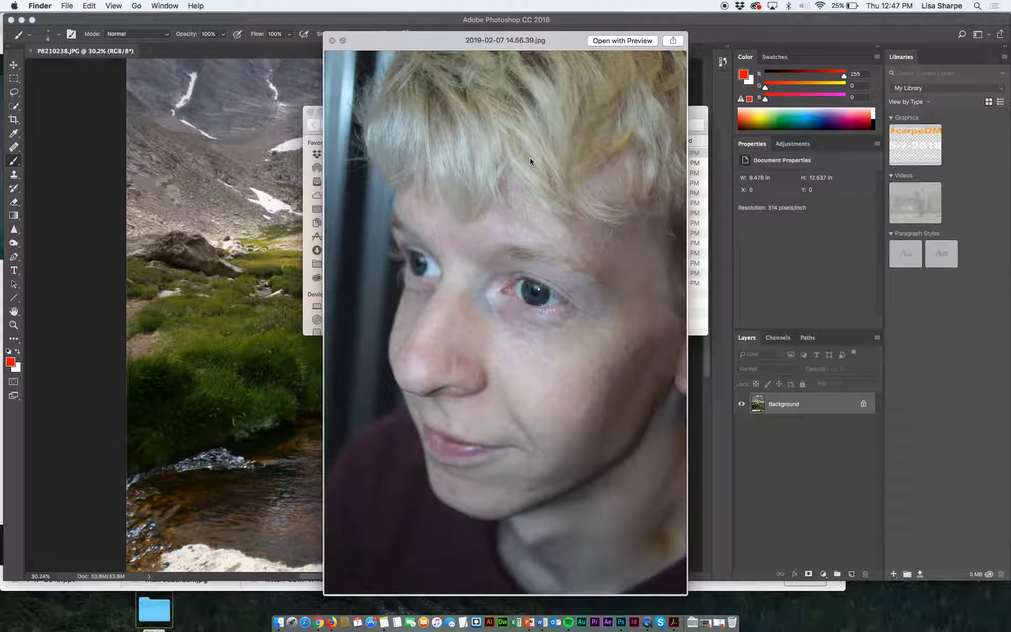
key(Up)
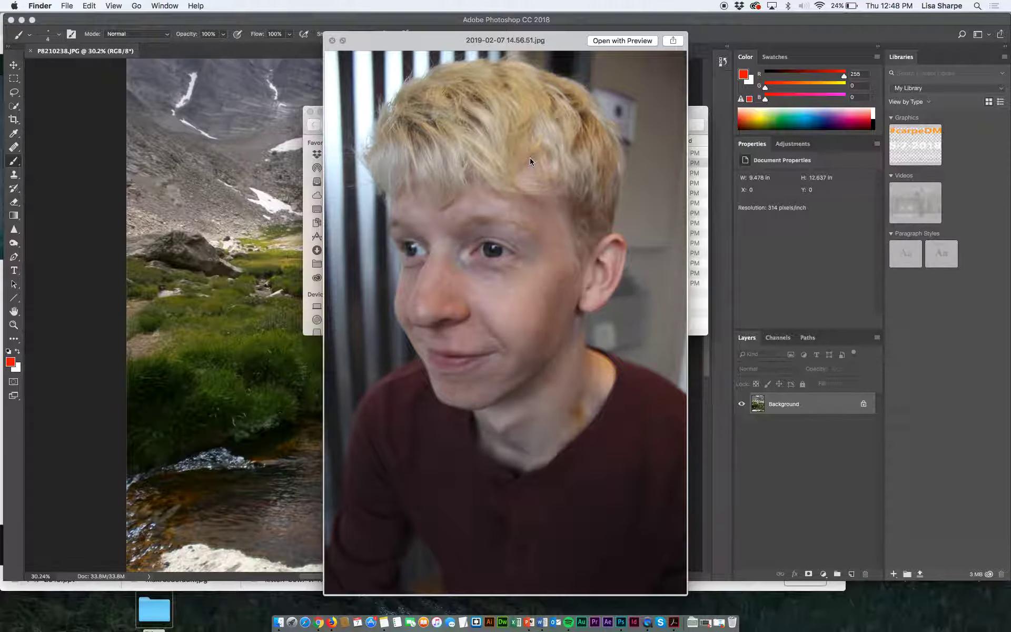
key(Up)
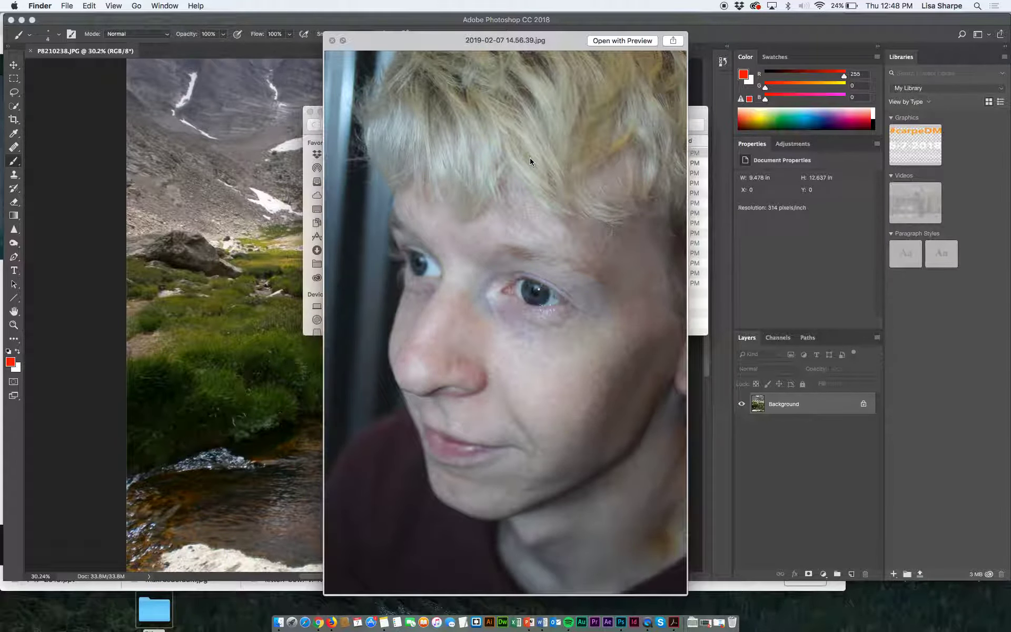
key(Down)
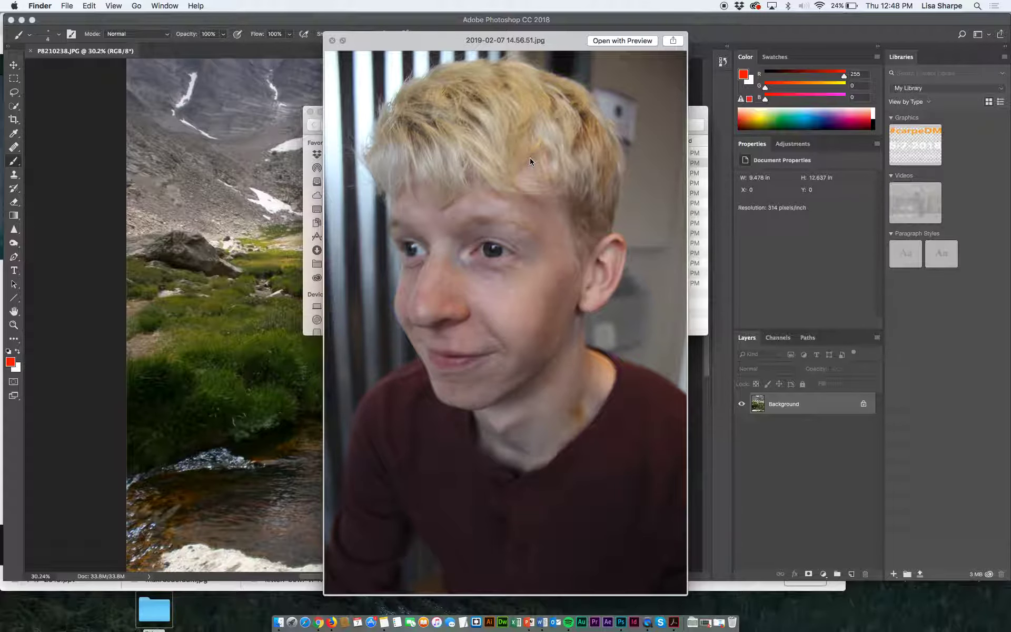
- Browse the previews of the seated and climbing photos through 2019-02-07 14.59.17.jpg, and close the preview
key(Down)
key(Down)
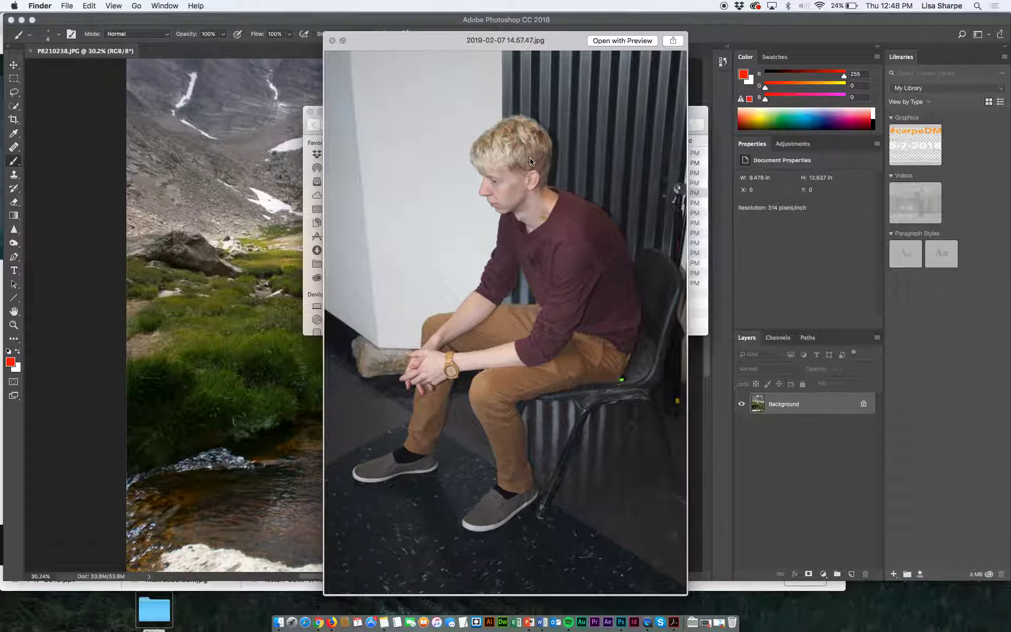
key(Down)
key(Down)
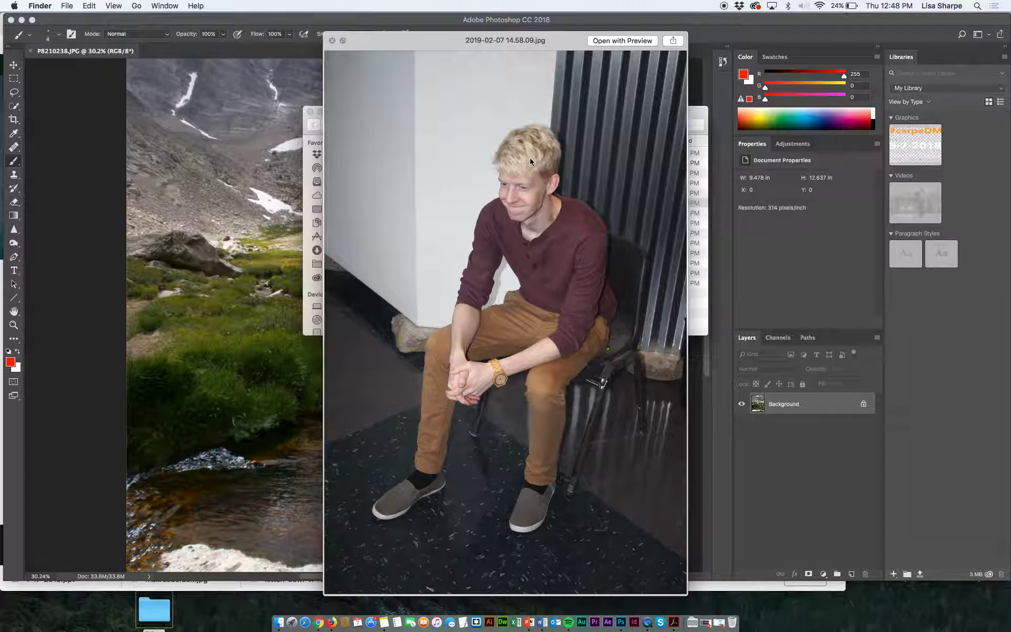
key(Down)
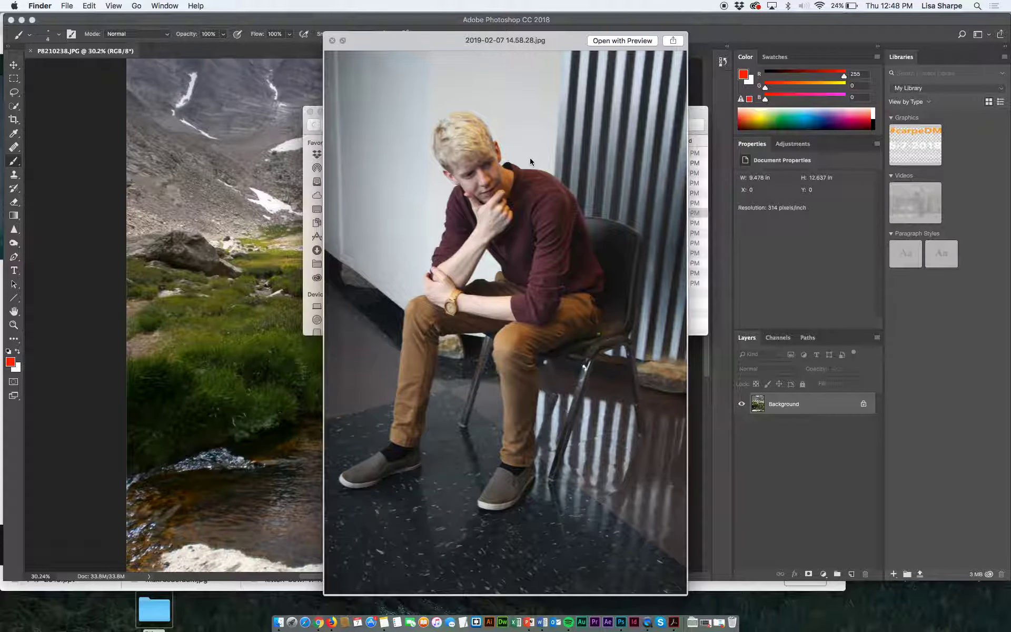
key(Down)
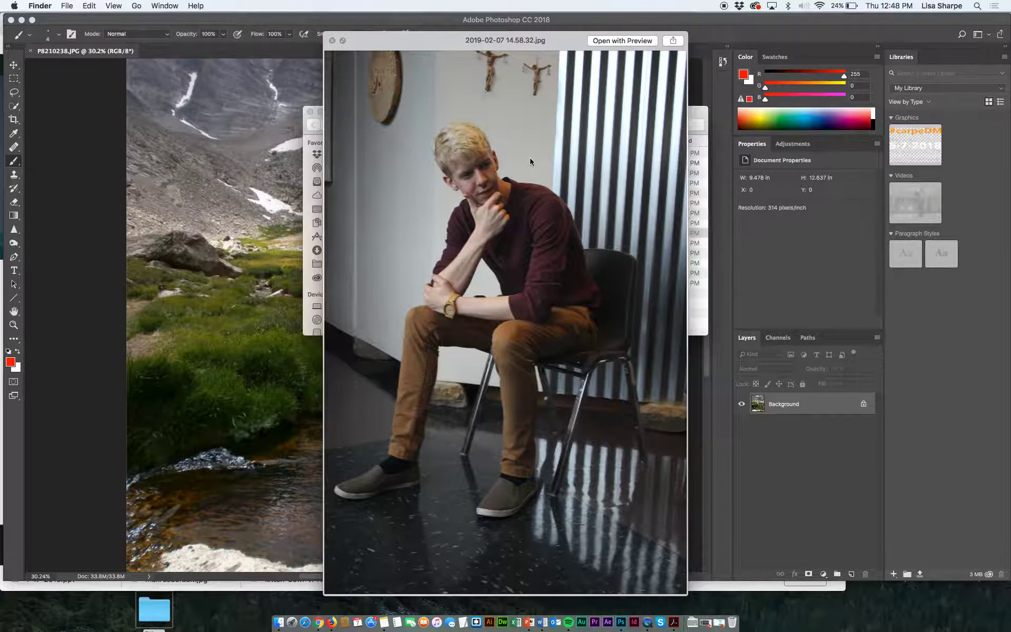
key(Down)
key(Down)
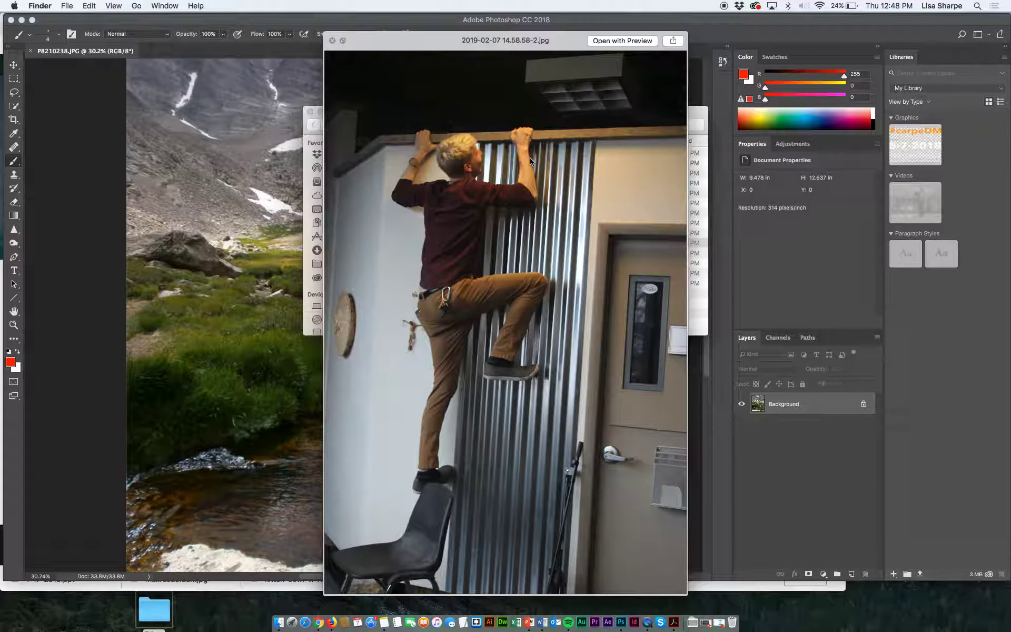
key(Down)
key(Down)
key(Down)
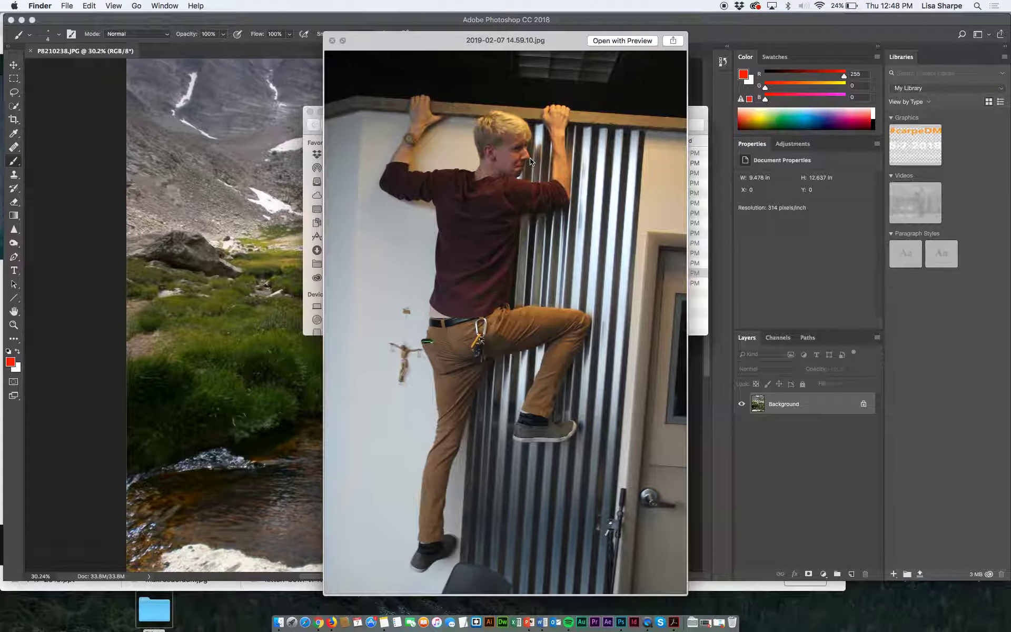
key(Down)
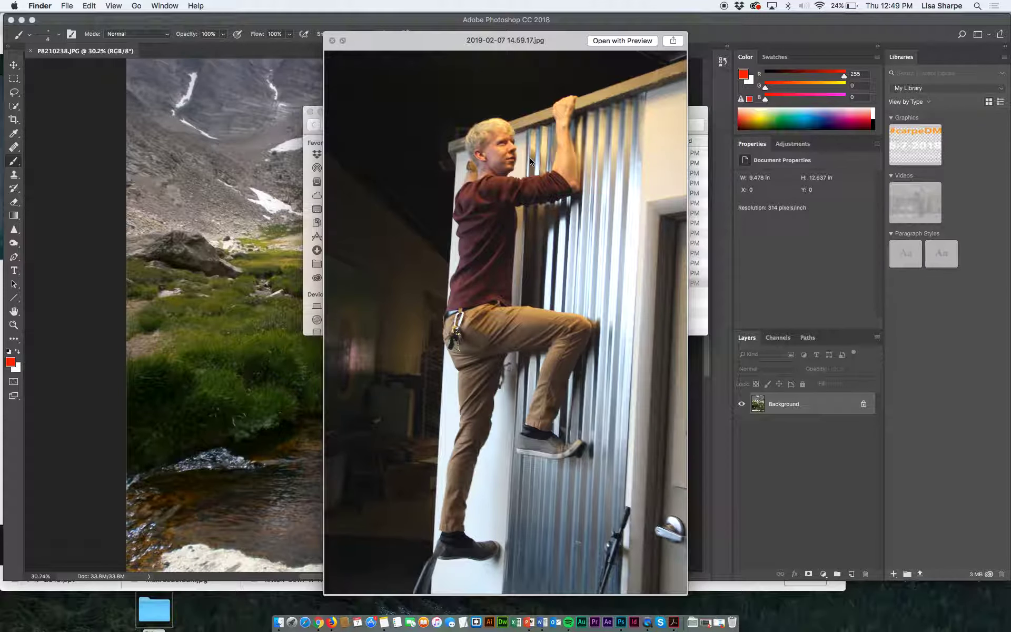
click(333, 40)
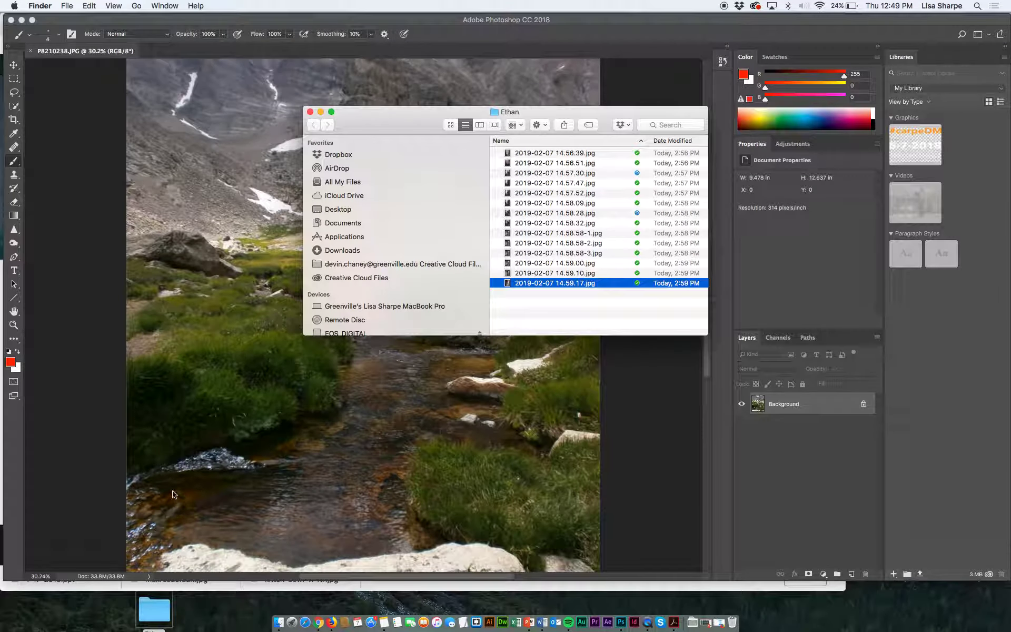
- Preview the folder's photos again from 2019-02-07 14.56.39.jpg to the seated pose 2019-02-07 14.58.28.jpg
click(177, 429)
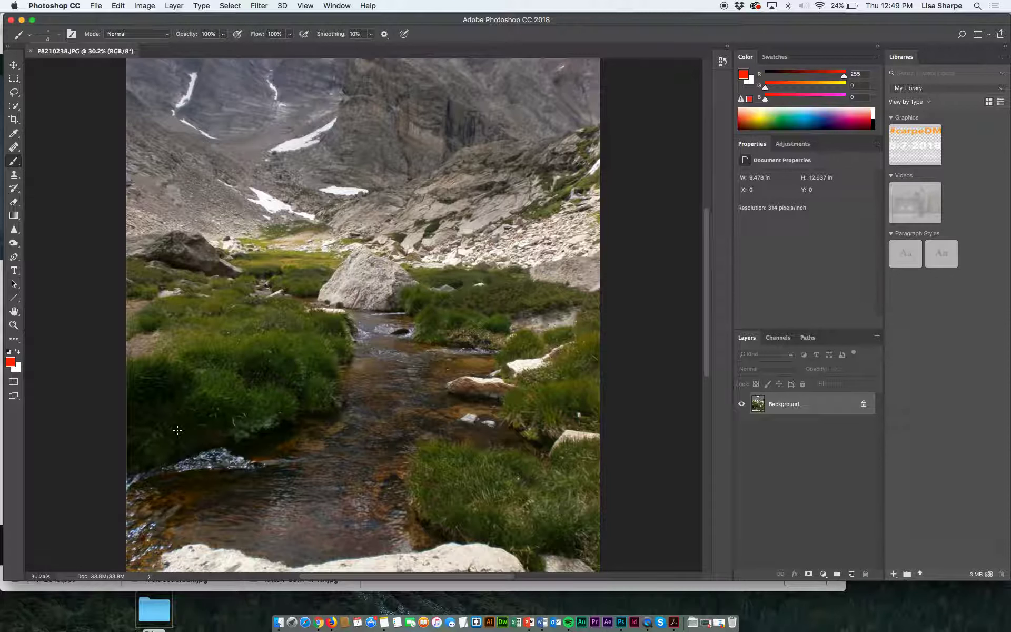
click(154, 612)
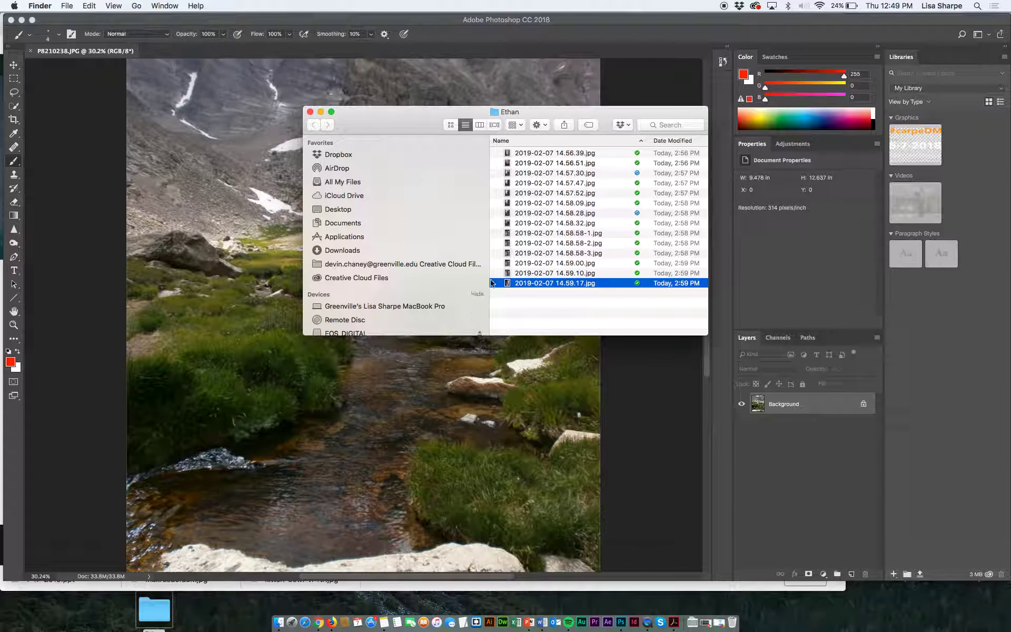
click(546, 154)
key(space)
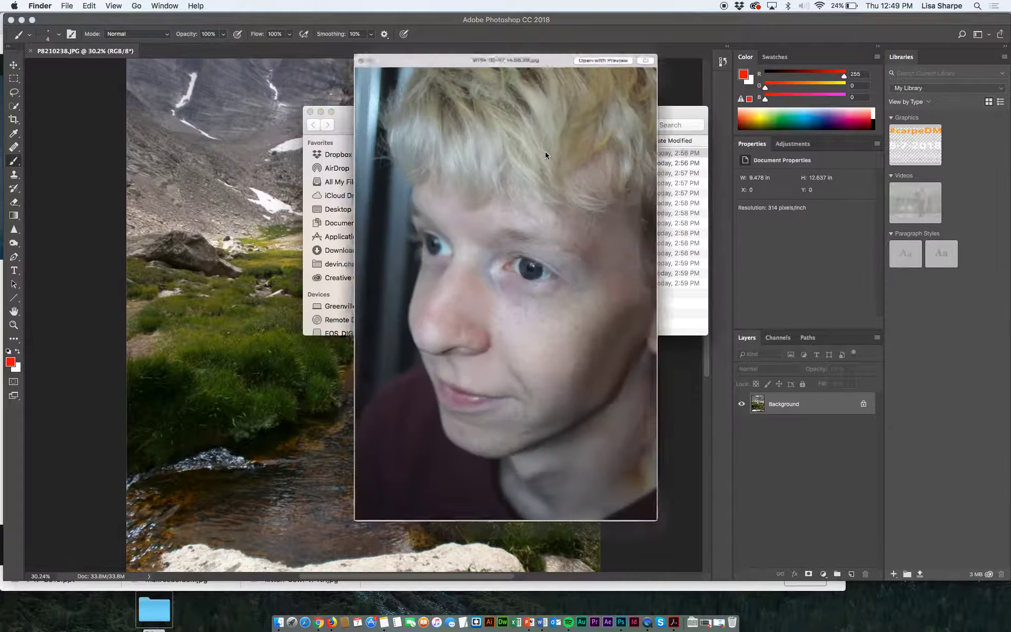
key(Down)
key(Down)
key(Down)
key(Down)
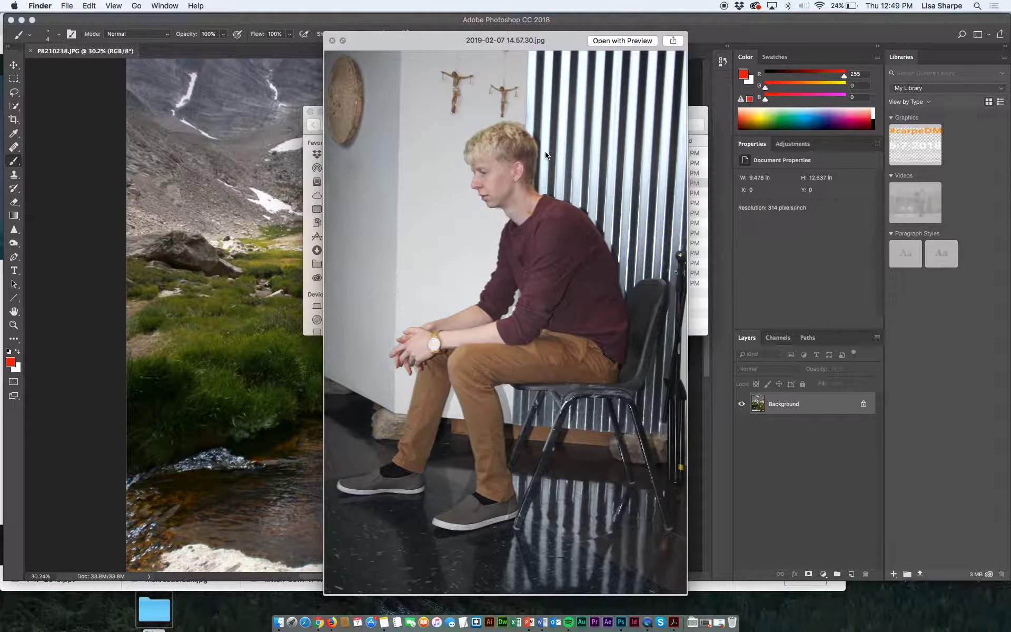
key(Down)
key(Down)
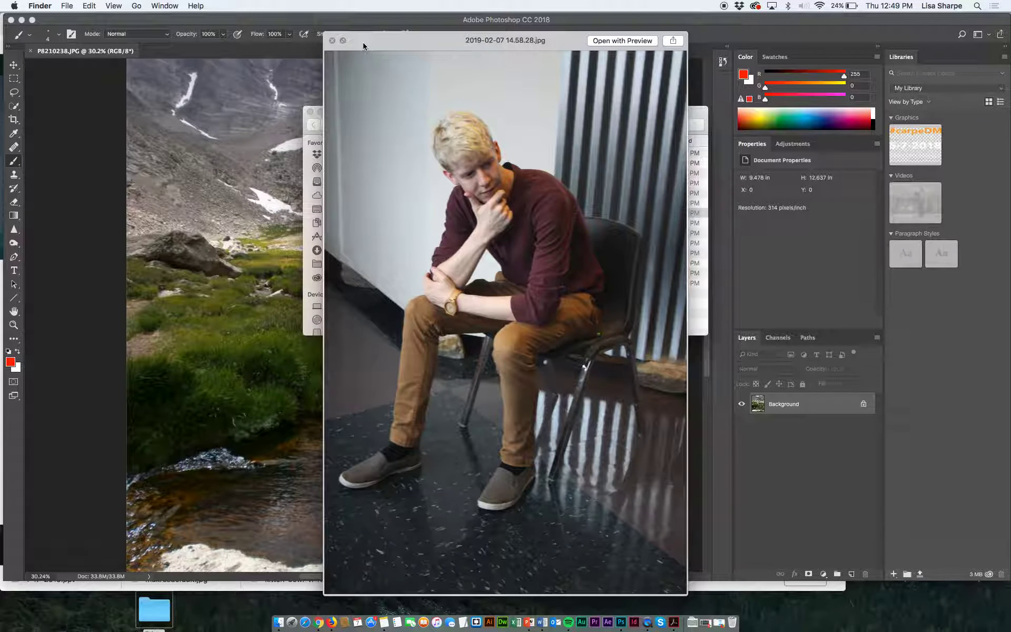
key(space)
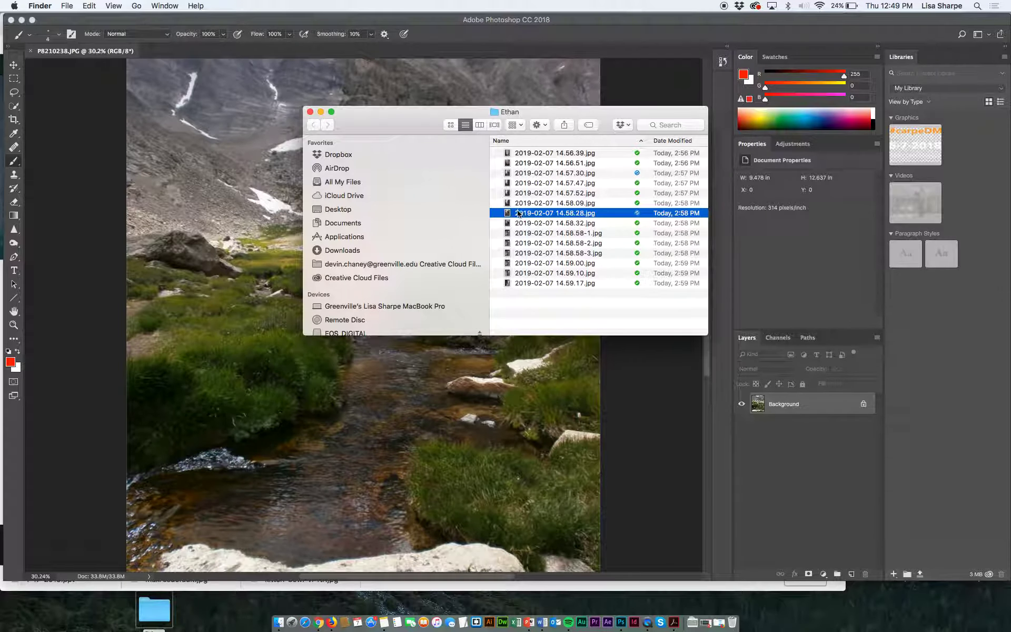
- Open 2019-02-07 14.58.28.jpg in Adobe Photoshop CC 2018 and keep it as the active document beside P8210238.JPG
right_click(516, 216)
mouse_move(632, 229)
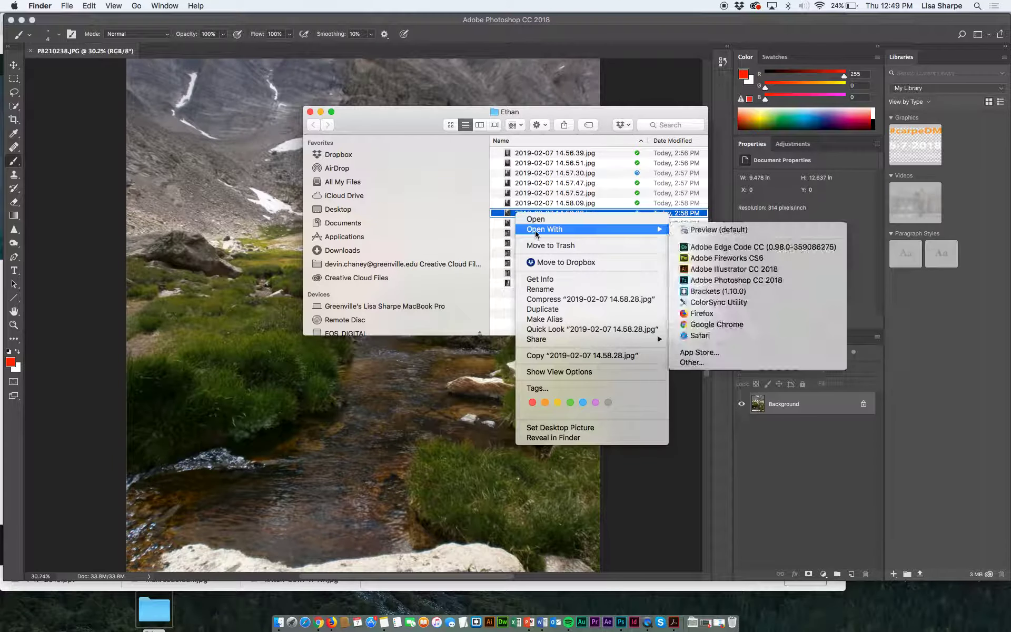
click(733, 280)
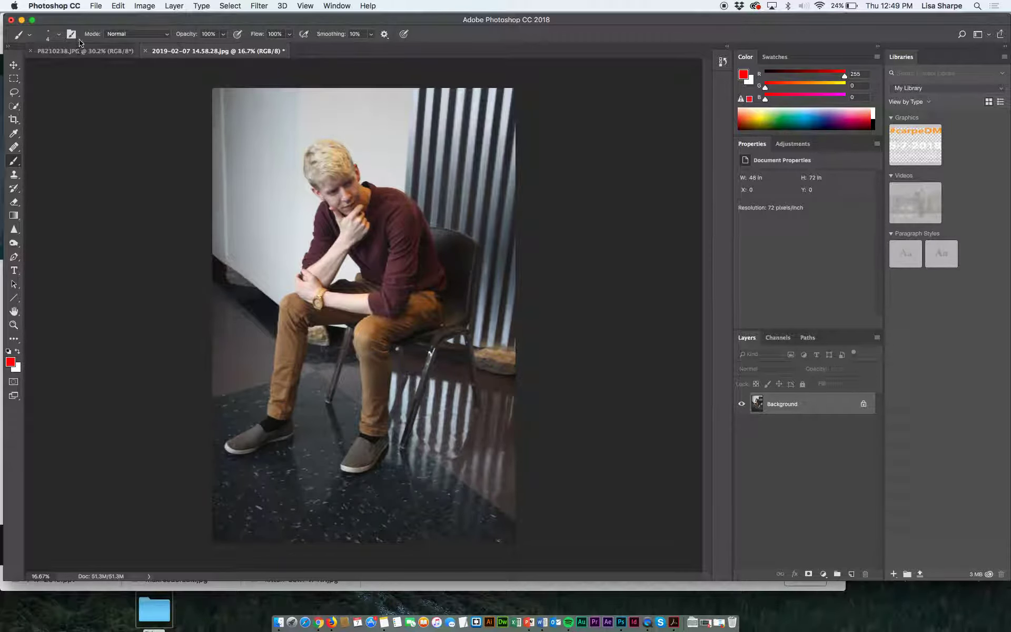
click(129, 51)
click(212, 51)
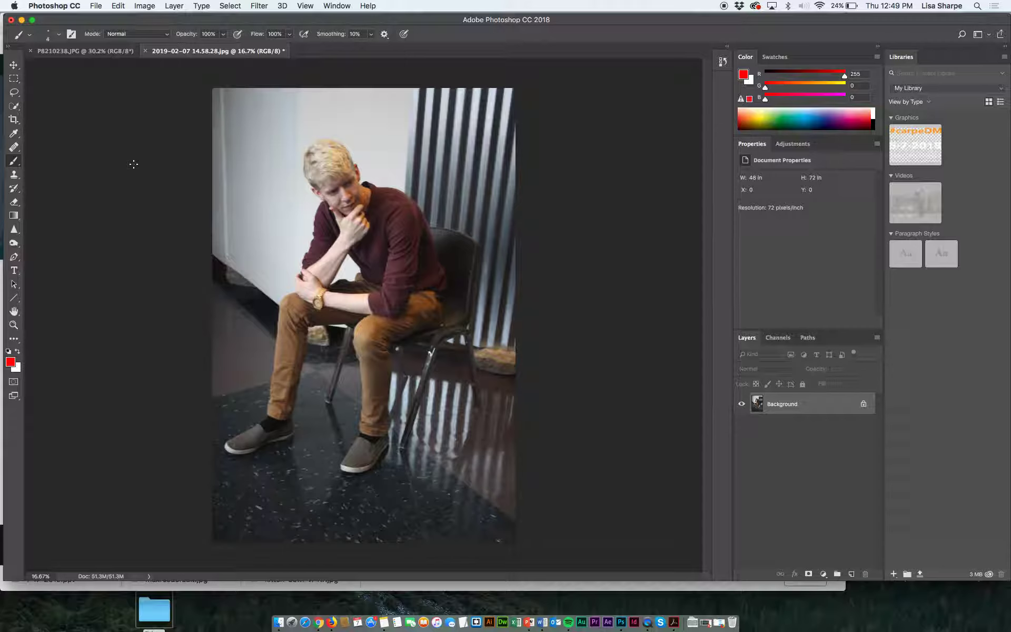
- Select the seated man's head, sweater, arms and outstretched leg with its shoe using the Quick Selection tool
click(14, 108)
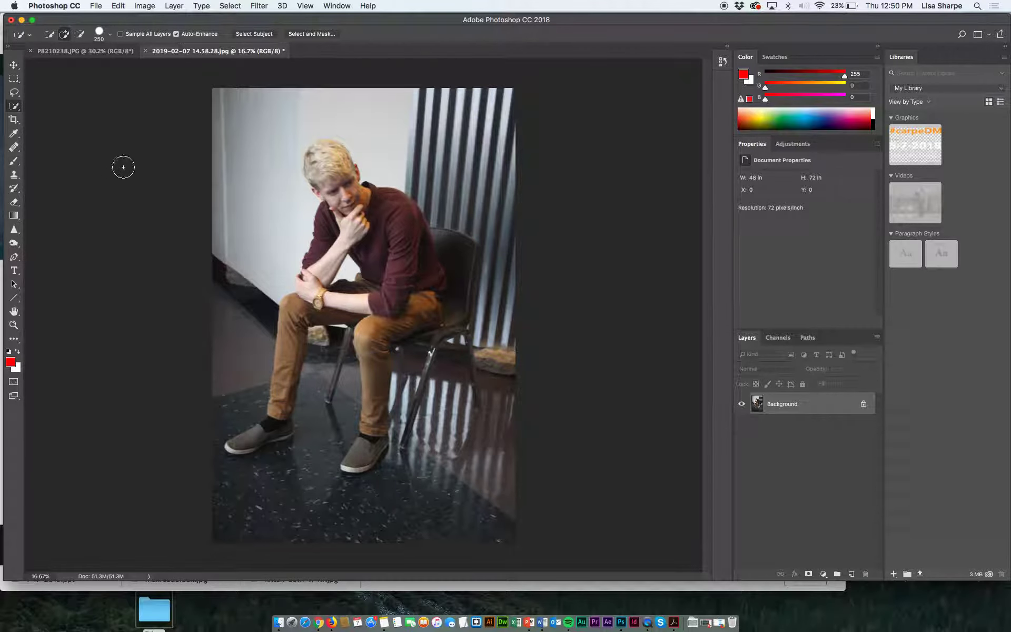
mouse_move(346, 181)
mouse_down()
mouse_move(340, 194)
mouse_move(328, 159)
mouse_up()
mouse_move(377, 220)
mouse_down()
mouse_move(392, 263)
mouse_move(394, 253)
mouse_move(386, 265)
mouse_move(409, 282)
mouse_move(402, 273)
mouse_move(422, 273)
mouse_move(408, 305)
mouse_up()
mouse_move(332, 275)
mouse_down()
mouse_move(345, 229)
mouse_move(308, 296)
mouse_move(309, 327)
mouse_move(325, 326)
mouse_move(289, 336)
mouse_move(277, 426)
mouse_move(236, 446)
mouse_up()
- Try to extend the selection over the man's other leg with the 250-pixel brush, and undo the strokes
drag(380, 327, 426, 311)
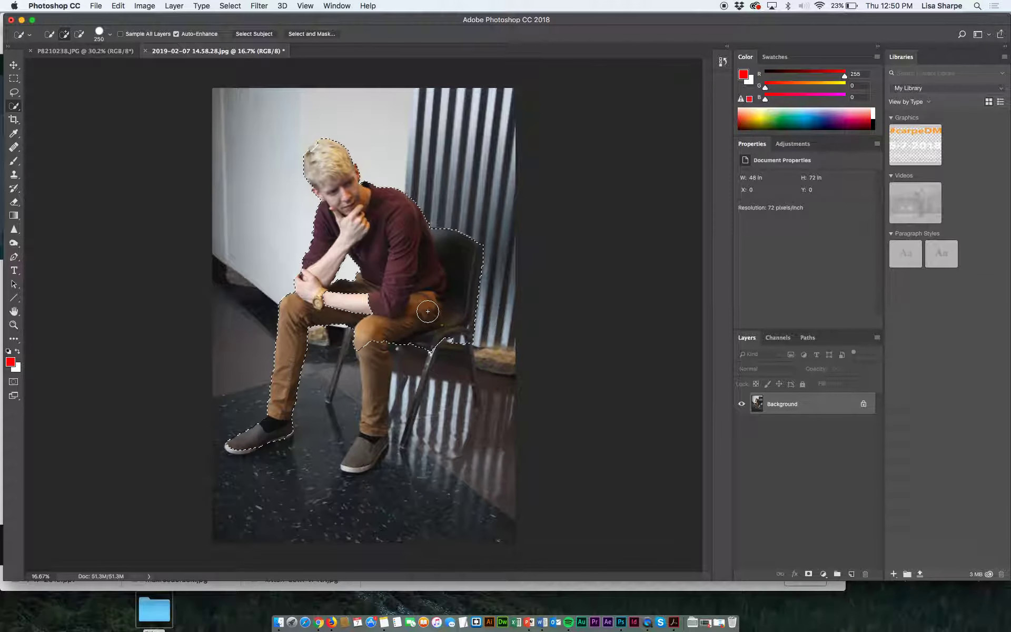
key(super+z)
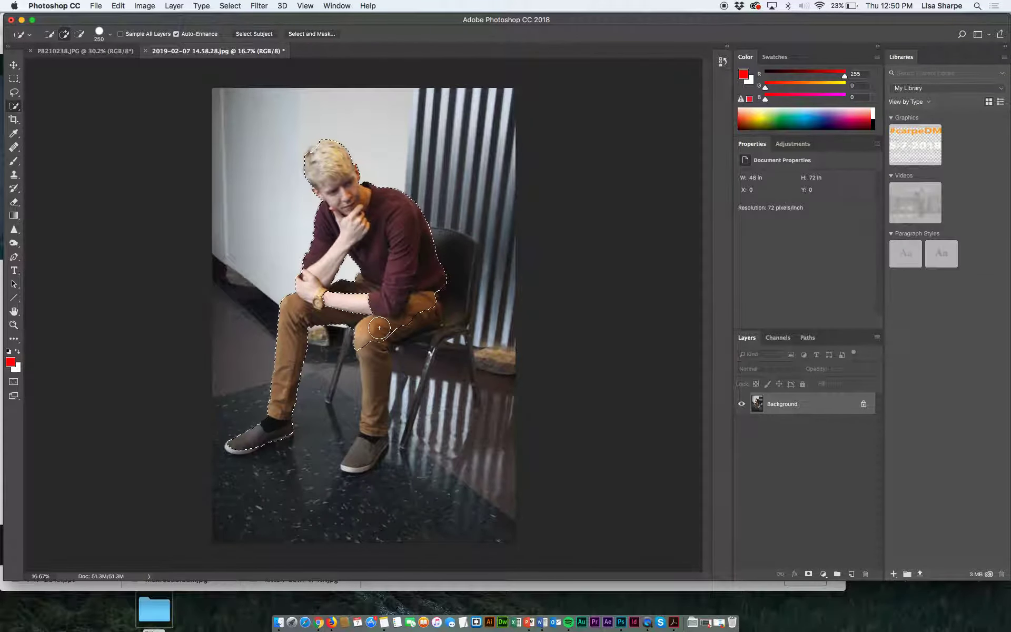
click(370, 355)
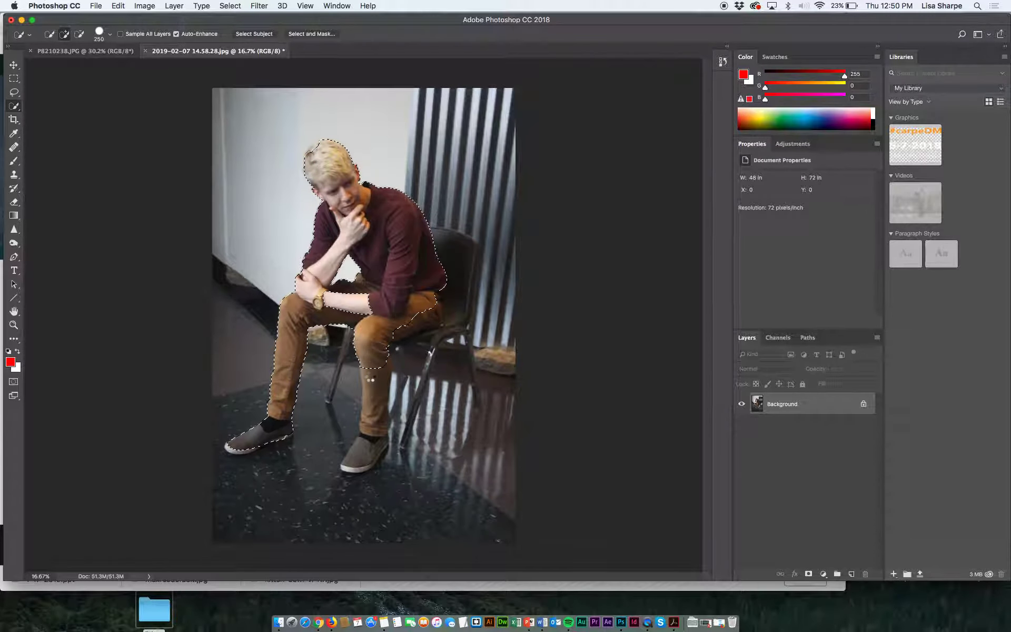
click(372, 379)
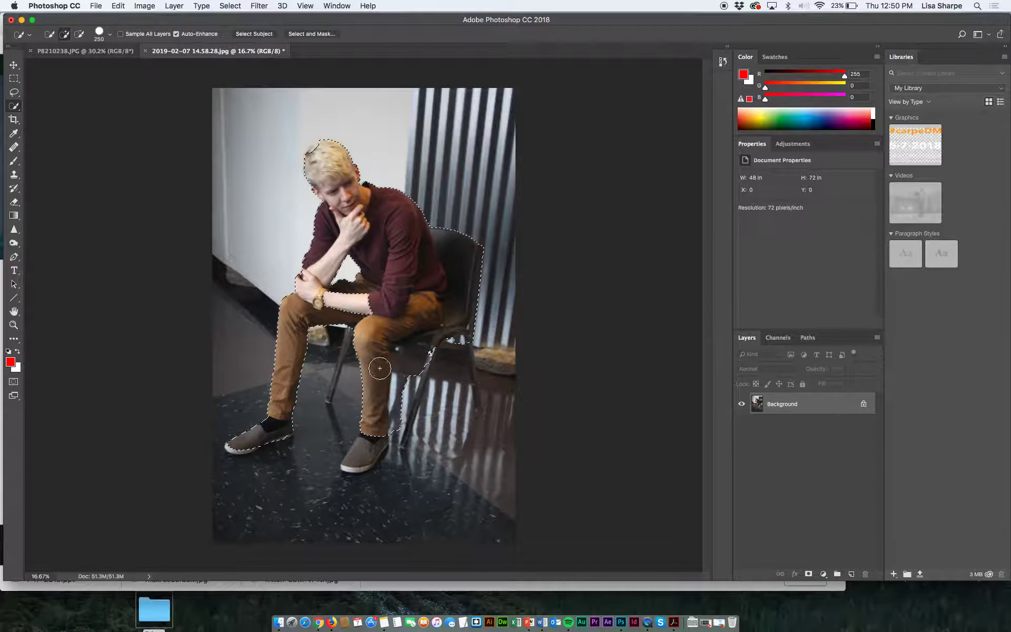
key(super+z)
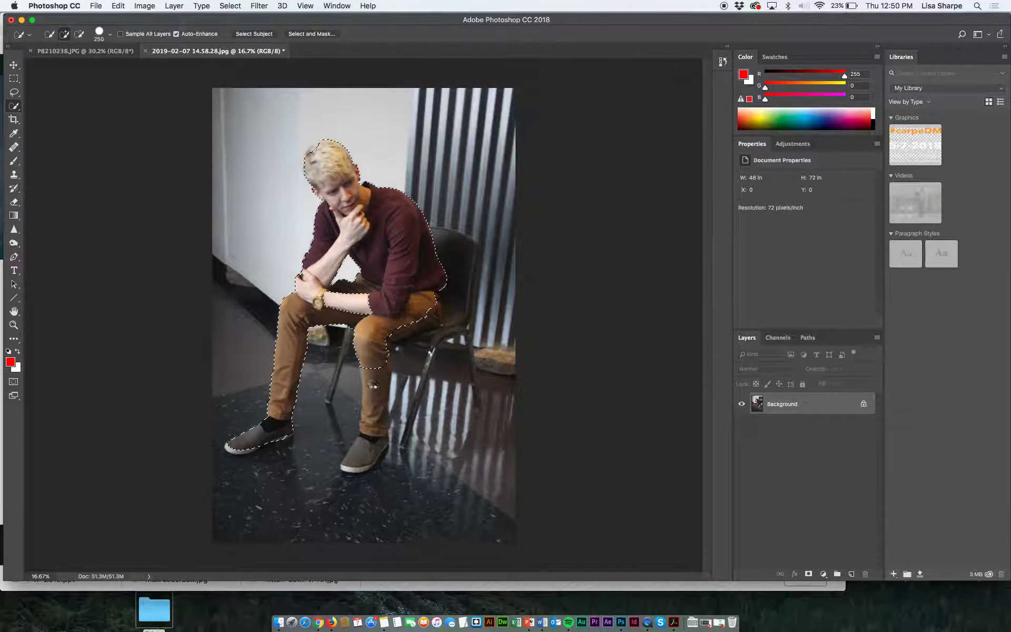
key(super+z)
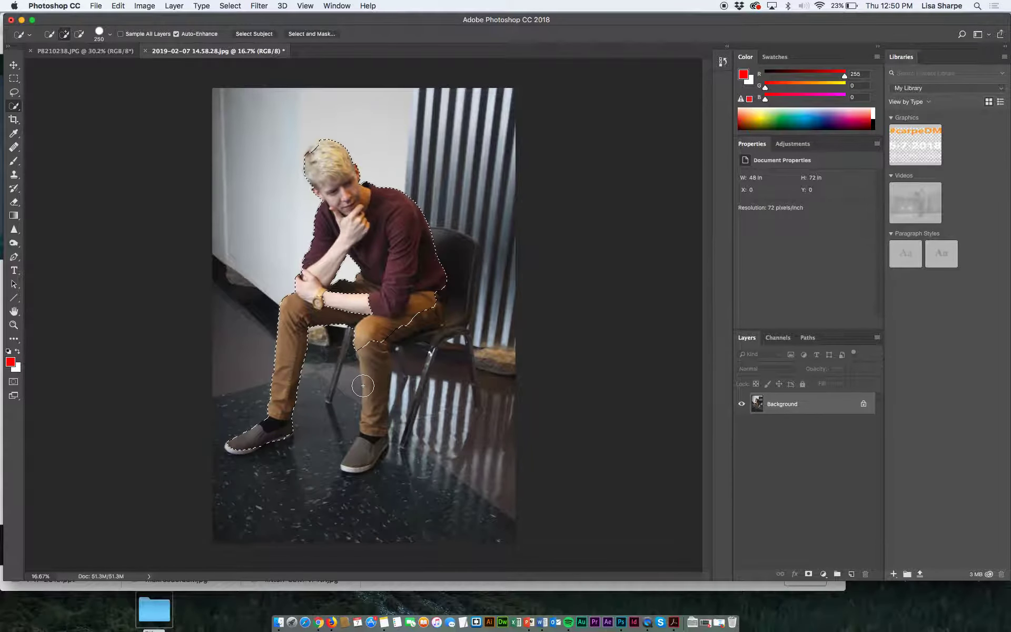
- Reduce the Quick Selection brush to 150 pixels and add the man's other thigh, lower leg and shoe to the selection
key(bracketleft)
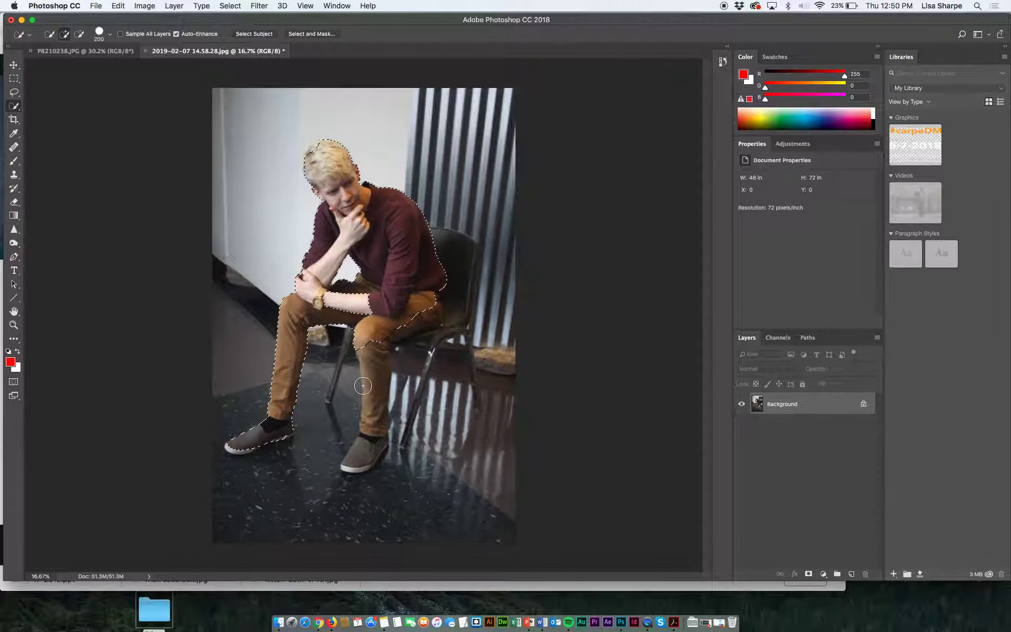
key(bracketleft)
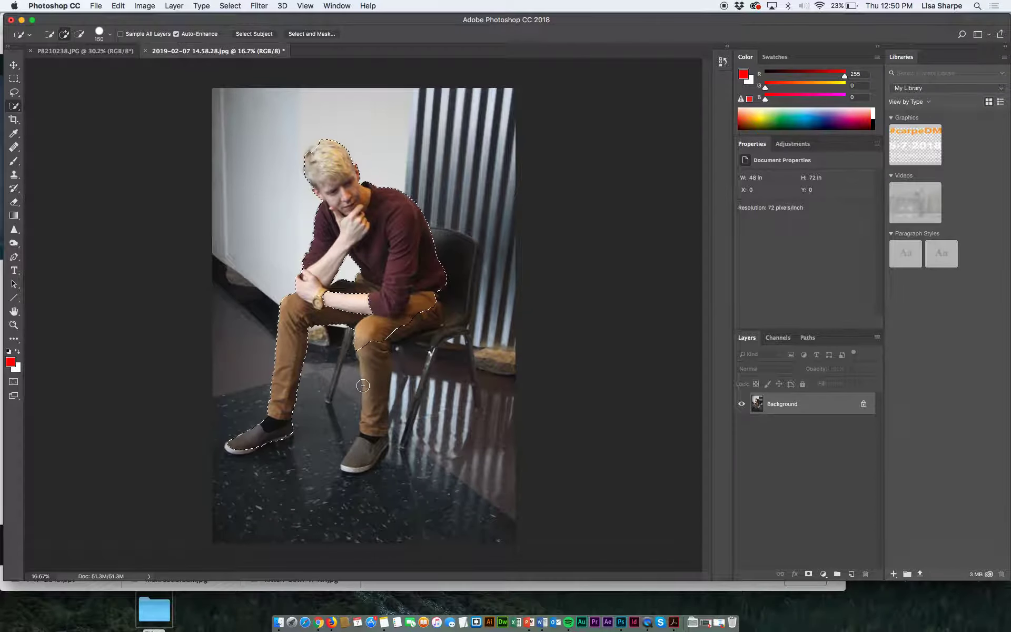
drag(422, 315, 418, 315)
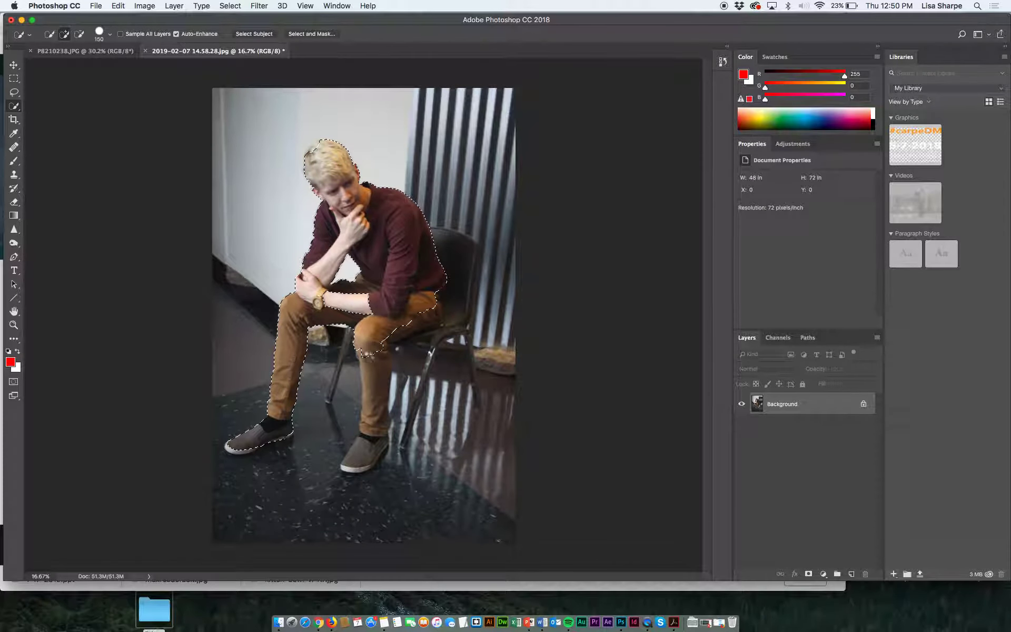
click(367, 361)
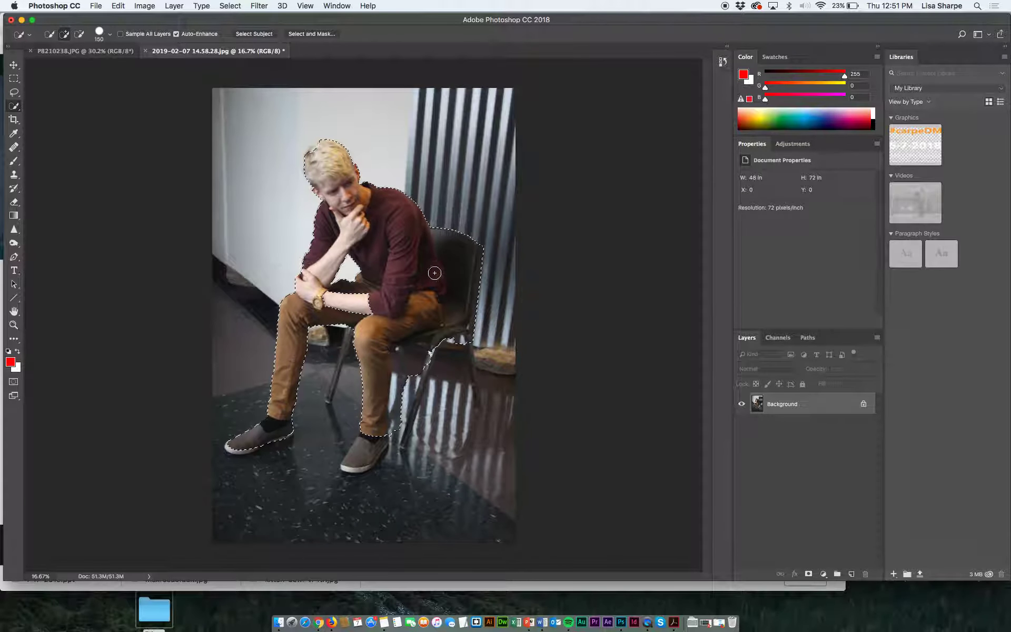
drag(367, 440, 361, 461)
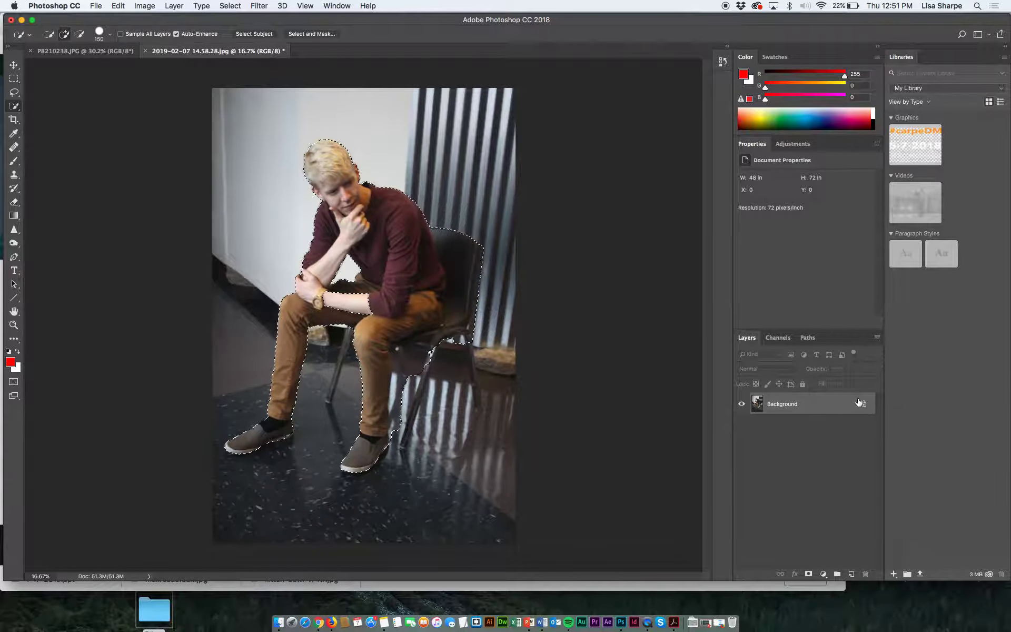
- Convert the locked Background into an editable layer named Layer 0 and bring the man's selection into the Select and Mask workspace
double_click(804, 410)
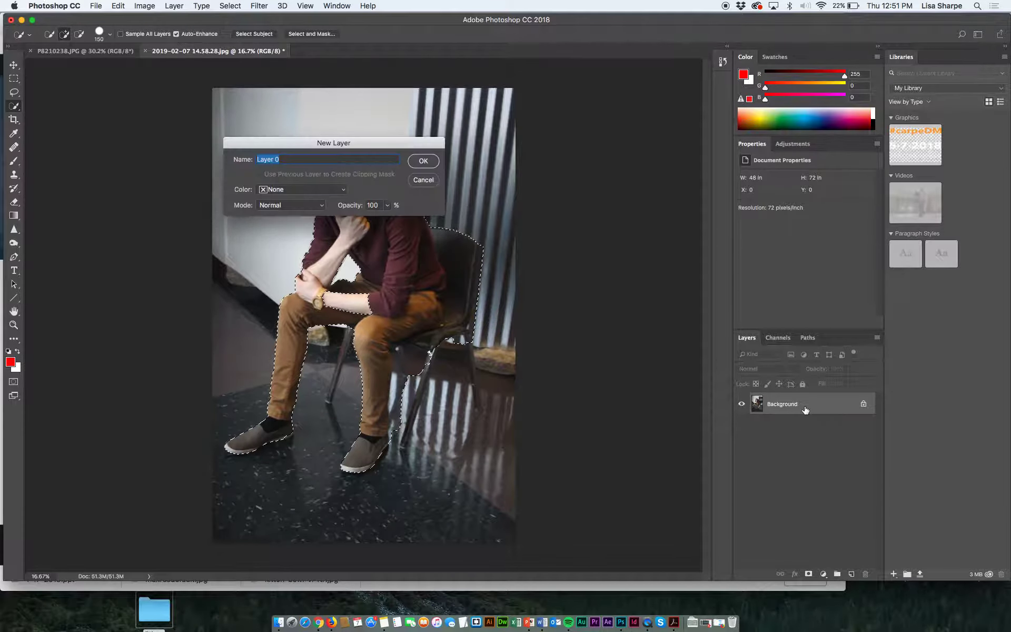
click(422, 161)
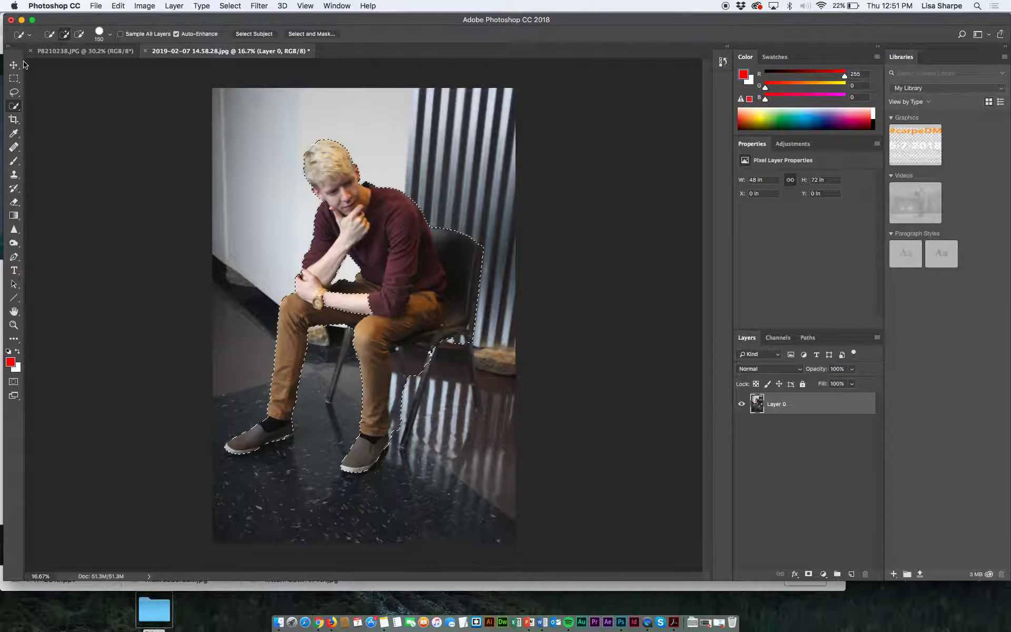
click(310, 34)
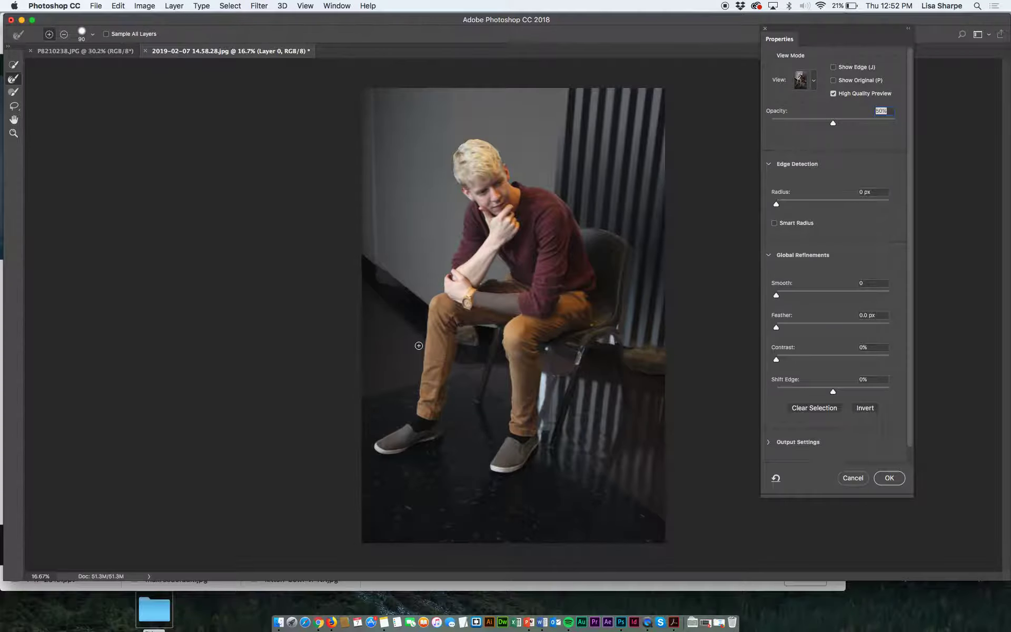
- Refine the selection edge around the man's blond hair with the Refine Edge Brush, reducing the brush size to 60
key(super+plus)
key(super+plus)
key(super+plus)
key(super+plus)
drag(378, 262, 386, 461)
mouse_move(408, 248)
mouse_down()
mouse_move(422, 372)
mouse_move(440, 401)
mouse_up()
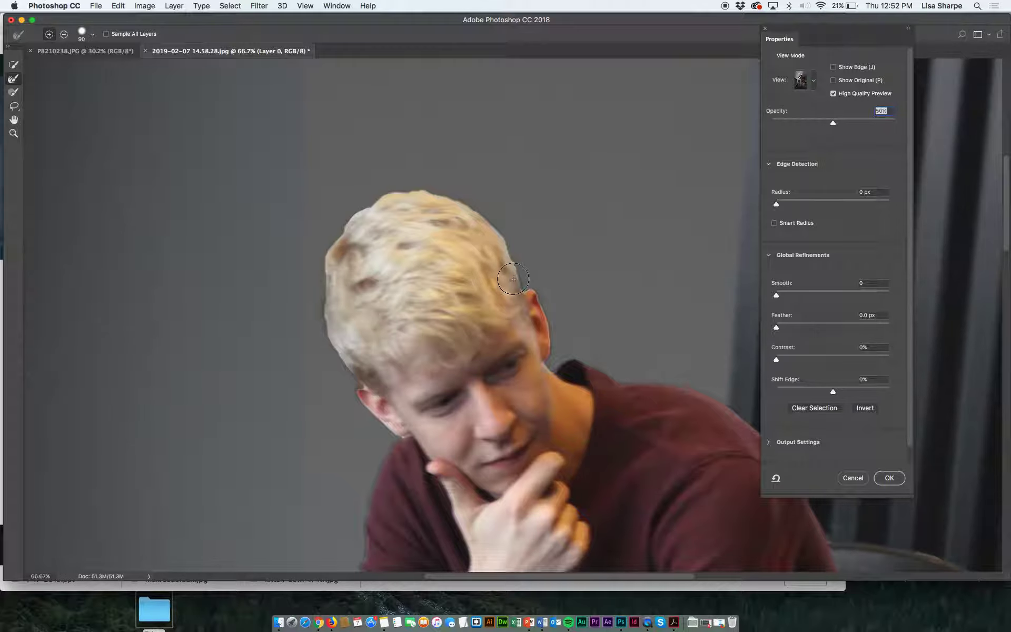
mouse_move(497, 229)
mouse_down()
mouse_move(447, 195)
mouse_move(430, 227)
mouse_up()
key(bracketleft)
key(bracketleft)
key(bracketleft)
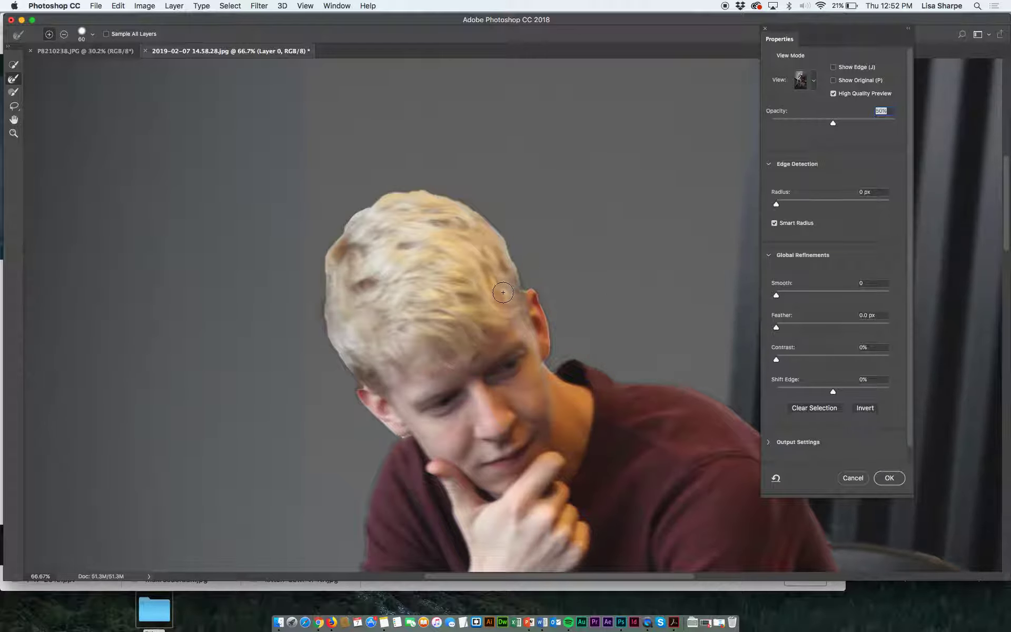
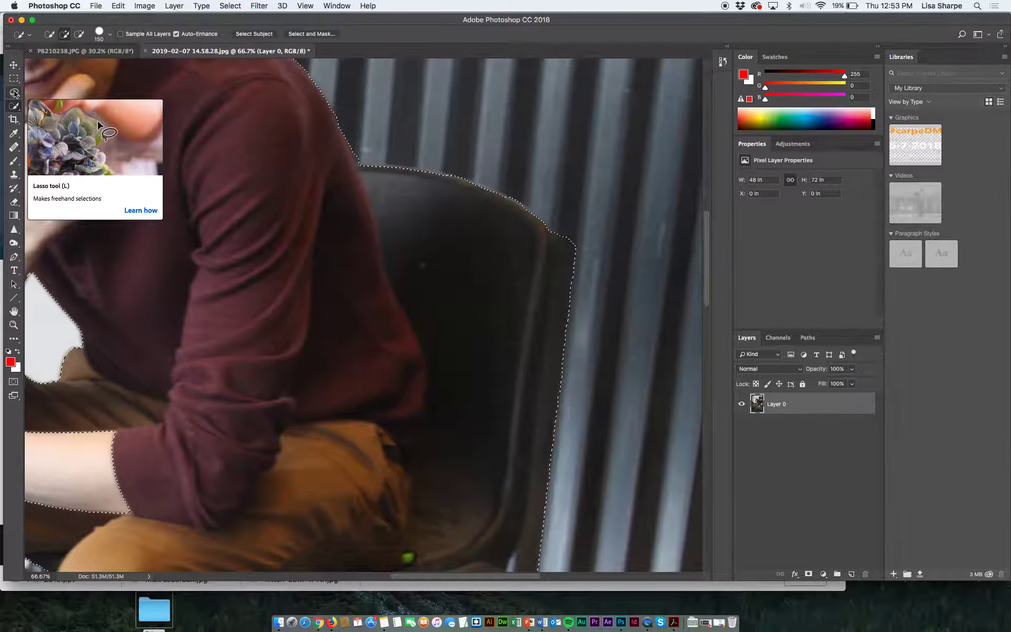
- Subtract most of the dark chair back behind the man from the selection with the Lasso tool
click(14, 93)
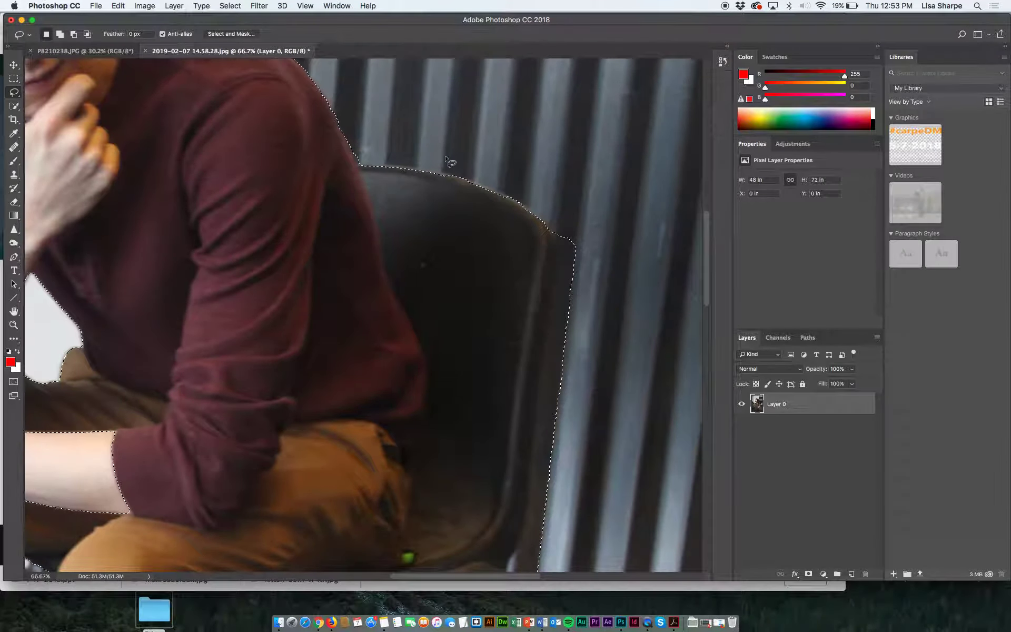
key(shift)
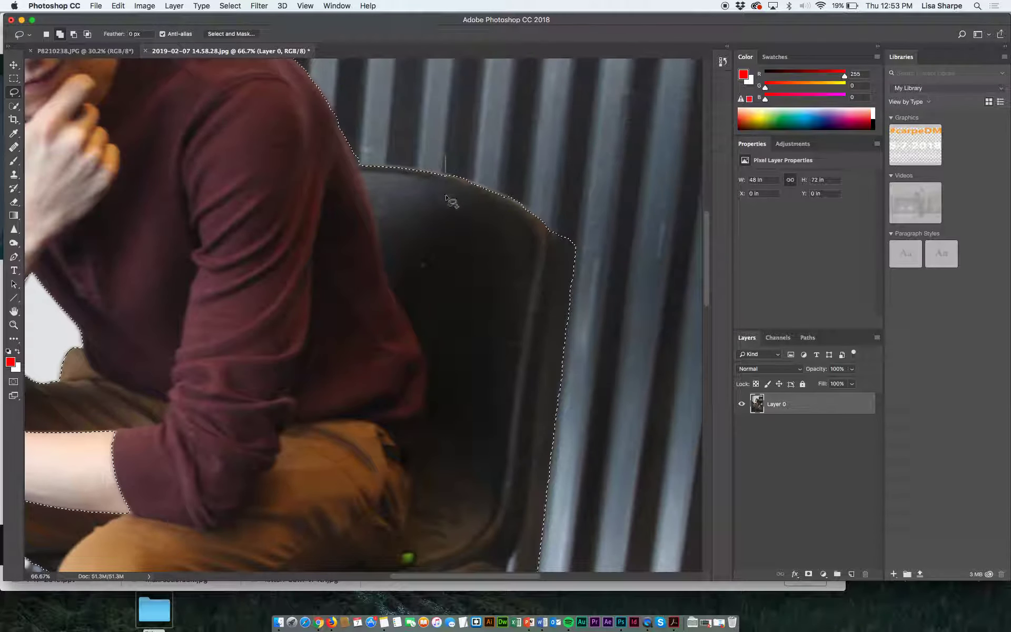
drag(445, 164, 445, 163)
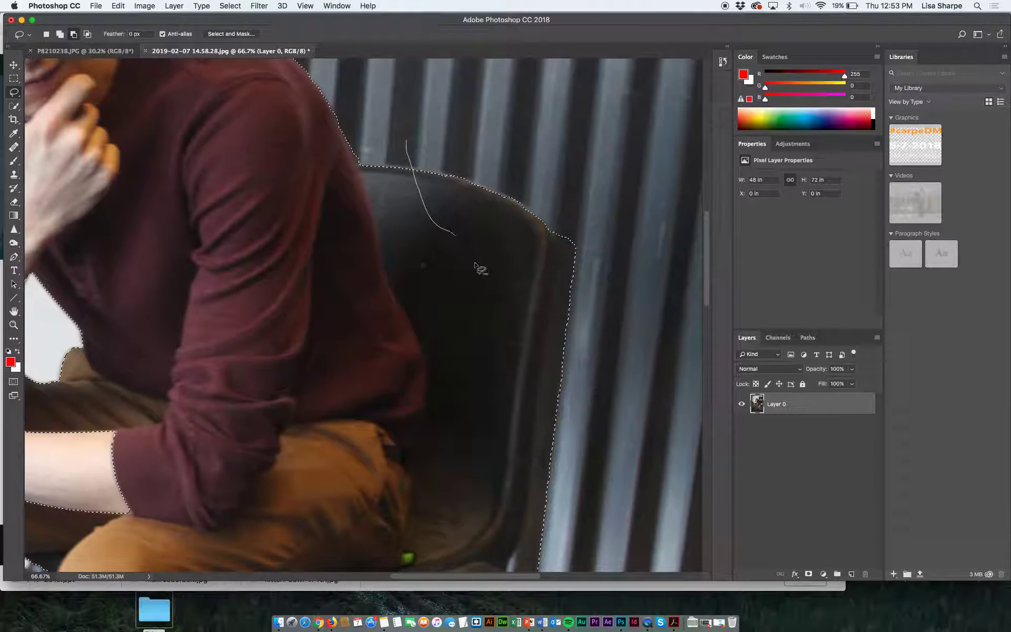
mouse_move(593, 238)
mouse_down()
mouse_move(514, 154)
mouse_move(409, 119)
mouse_move(404, 232)
mouse_up()
drag(428, 309, 456, 408)
mouse_move(521, 569)
mouse_down()
mouse_move(587, 519)
mouse_move(573, 429)
mouse_move(601, 296)
mouse_up()
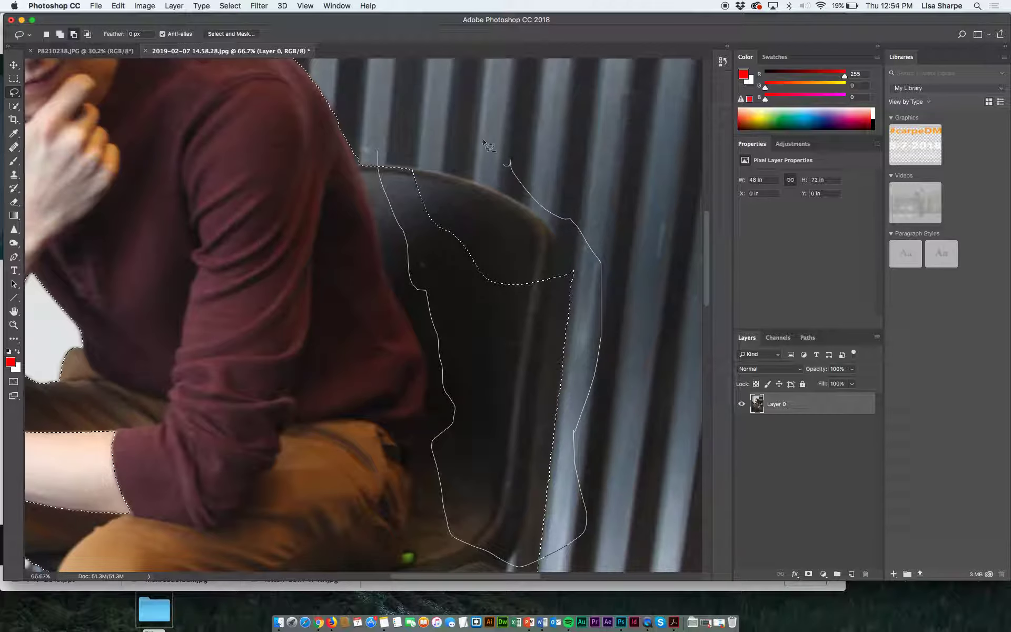
drag(379, 154, 377, 152)
drag(488, 281, 488, 215)
- Subtract the chair's front frame, seat edge and the area beneath the seat from the selection with a freehand lasso outline
scroll(488, 216, down, 5)
scroll(482, 244, down, 2)
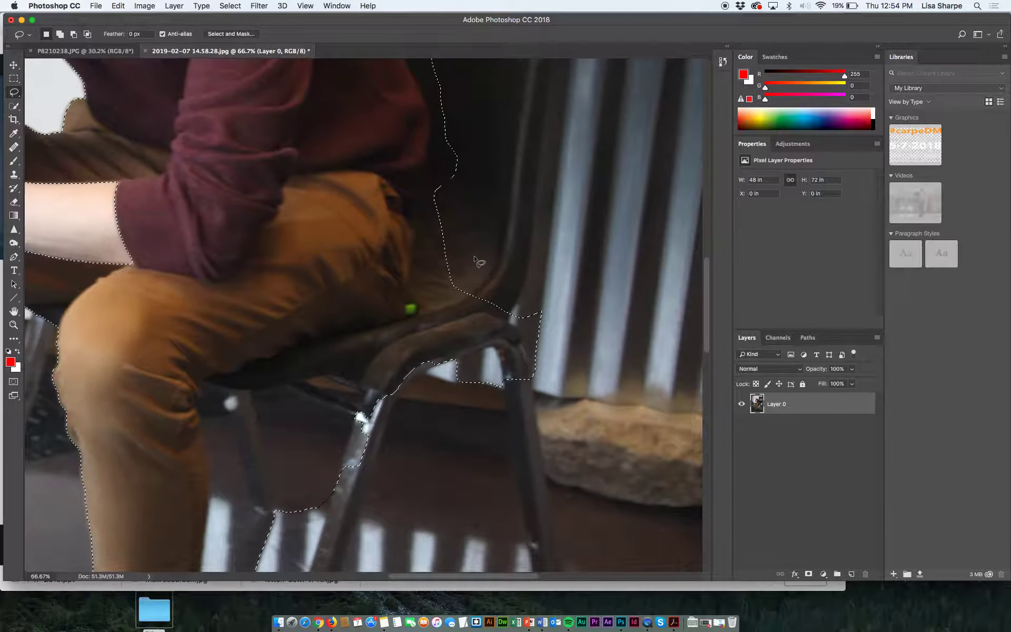
drag(471, 253, 449, 304)
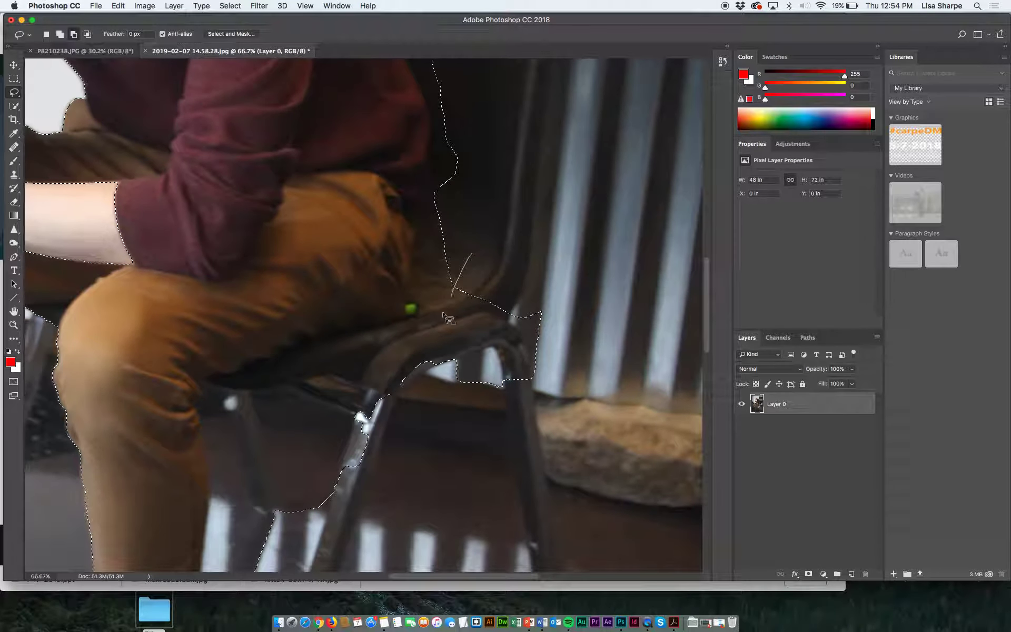
mouse_move(235, 414)
mouse_down()
mouse_move(217, 497)
mouse_move(224, 575)
mouse_move(309, 564)
mouse_move(416, 502)
mouse_up()
mouse_move(533, 408)
mouse_down()
mouse_move(600, 392)
mouse_move(609, 354)
mouse_up()
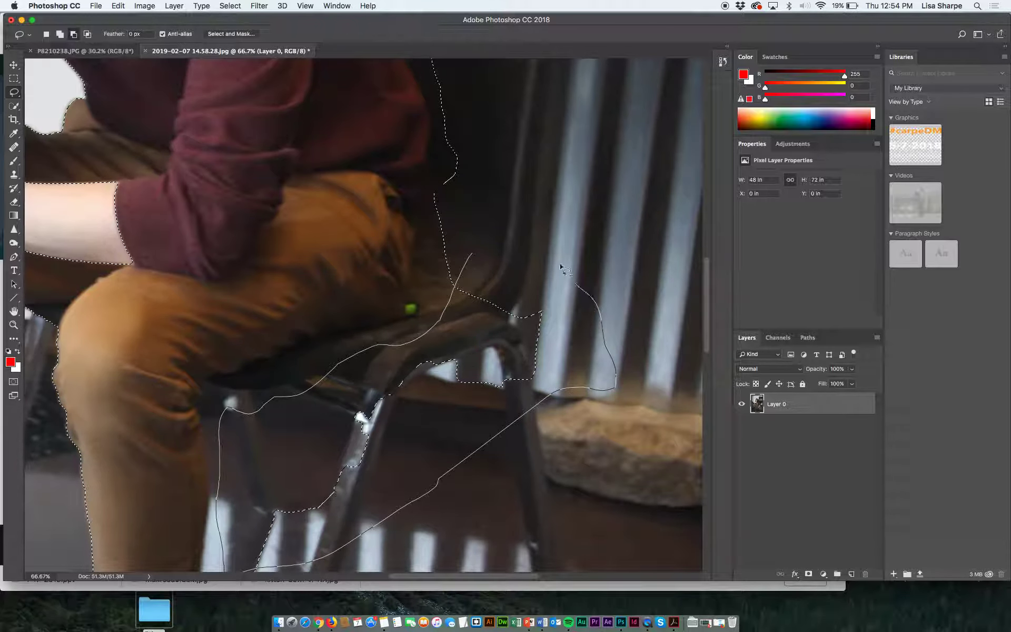
drag(487, 252, 473, 255)
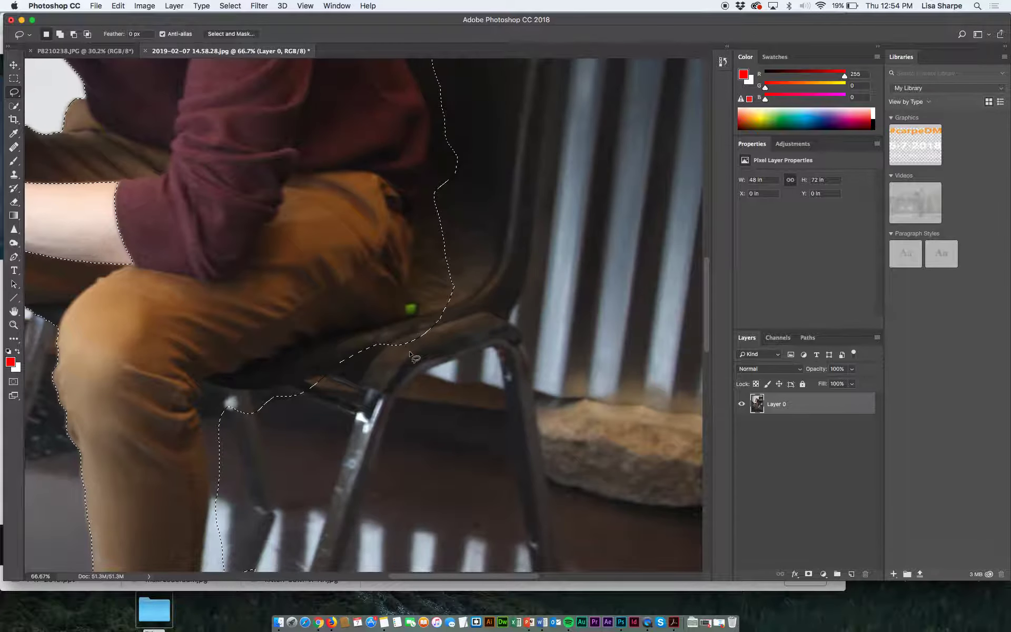
- Subtract the striped floor reflections and chair leg area beside the man's lower leg from the selection
drag(410, 351, 463, 216)
drag(368, 363, 383, 222)
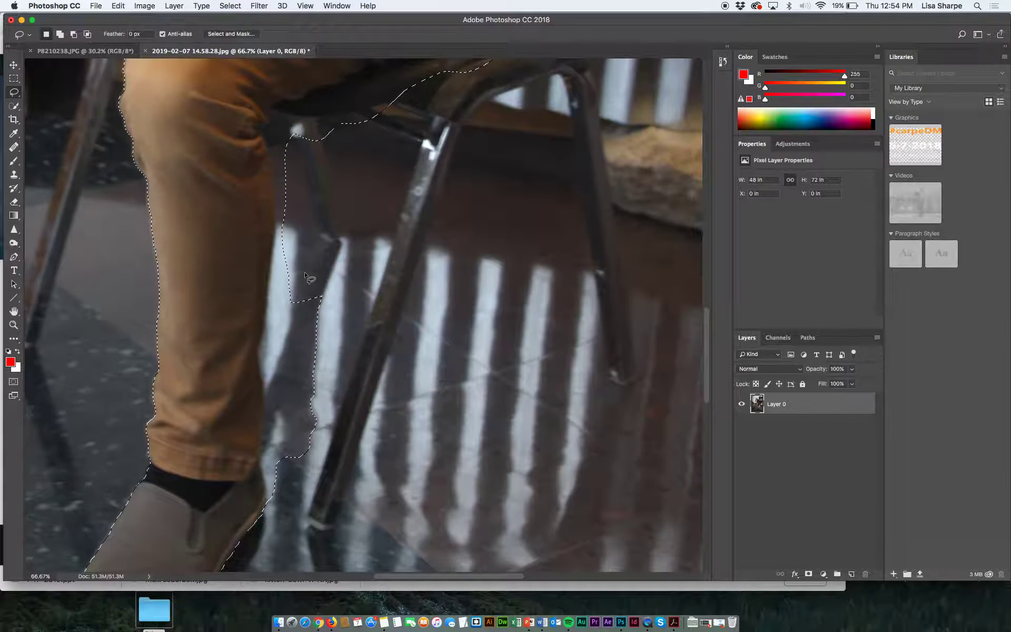
mouse_move(304, 273)
mouse_down()
mouse_move(289, 421)
mouse_move(427, 311)
mouse_move(308, 297)
mouse_move(295, 285)
mouse_up()
key(alt)
drag(316, 232, 279, 286)
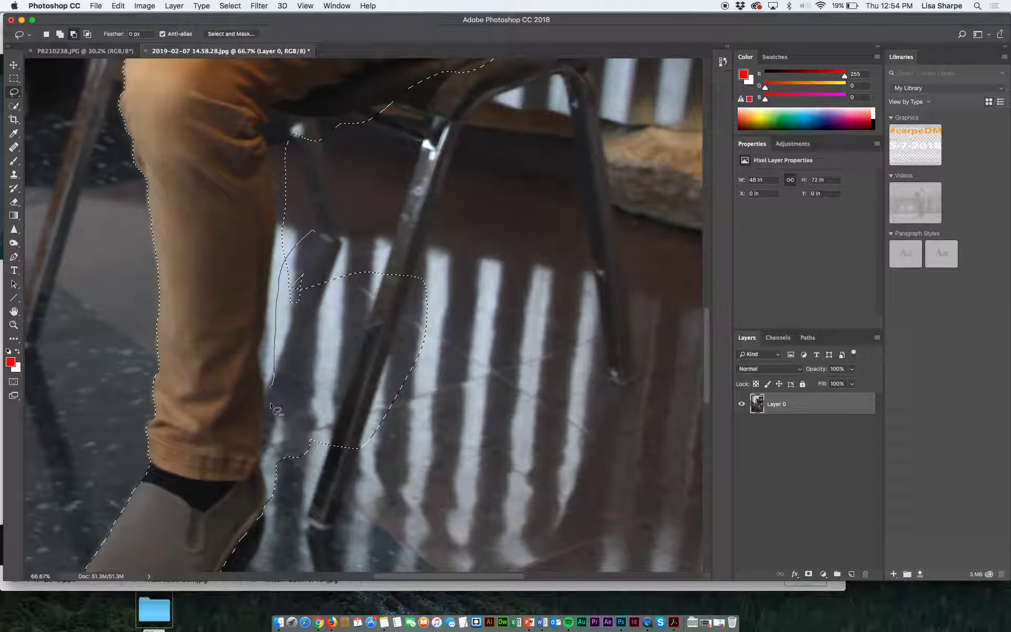
drag(322, 470, 389, 462)
drag(311, 232, 311, 232)
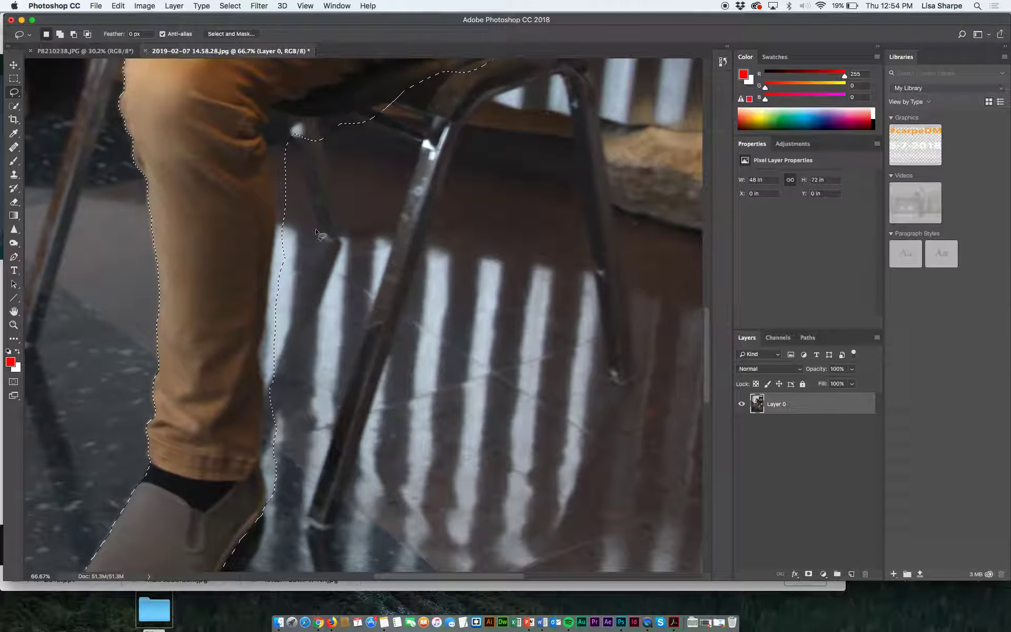
- Trim the remaining strip of chair back from the selection closely along the upper back of the sweater, working at 200% zoom
drag(375, 267, 343, 416)
drag(452, 188, 214, 544)
drag(208, 398, 245, 544)
drag(221, 451, 290, 475)
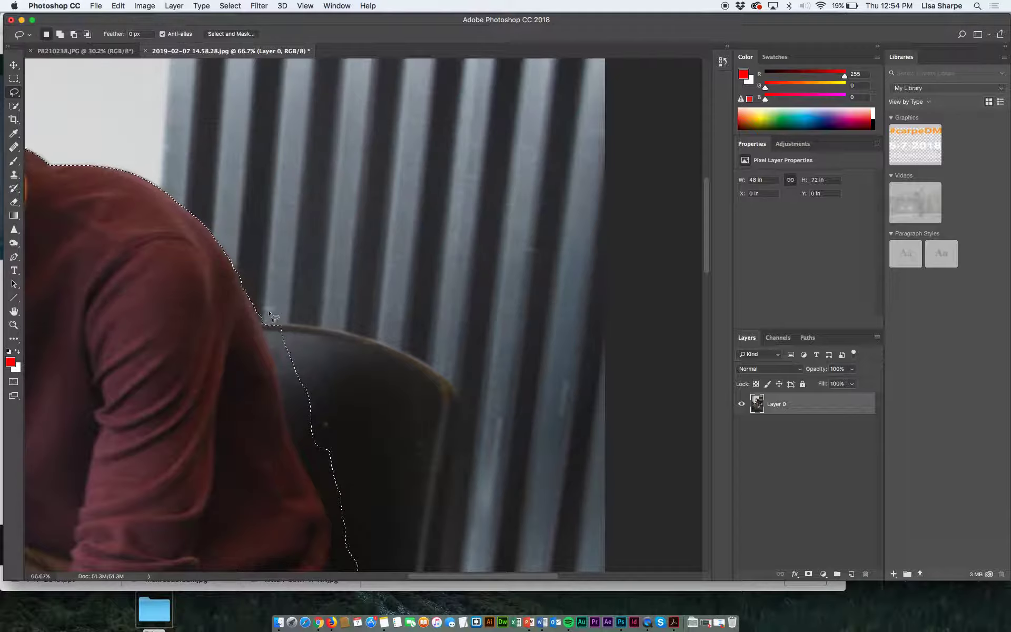
key(super+plus)
key(super+plus)
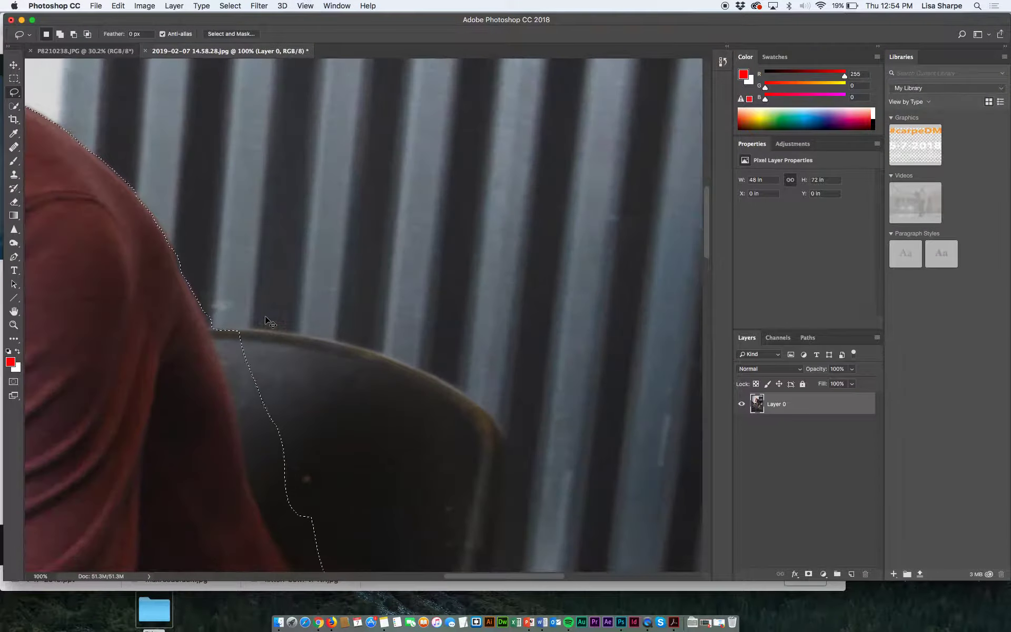
drag(195, 366, 413, 263)
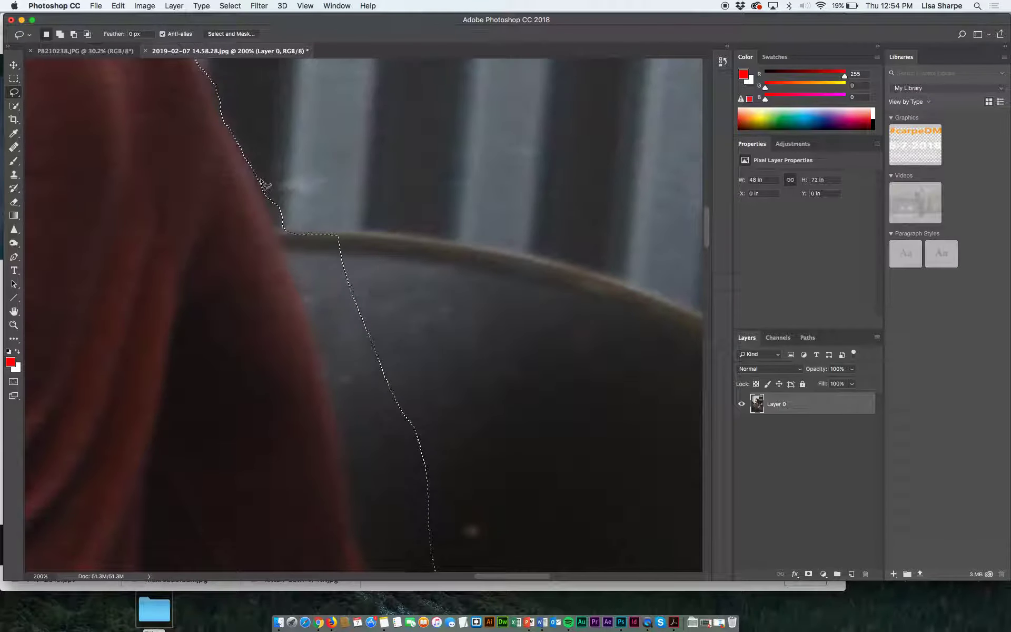
key(alt)
mouse_move(260, 180)
mouse_down()
mouse_move(312, 325)
mouse_move(352, 511)
mouse_move(384, 517)
mouse_move(430, 497)
mouse_move(444, 440)
mouse_move(403, 228)
mouse_move(343, 165)
mouse_move(286, 164)
mouse_move(267, 188)
mouse_up()
drag(350, 323, 334, 144)
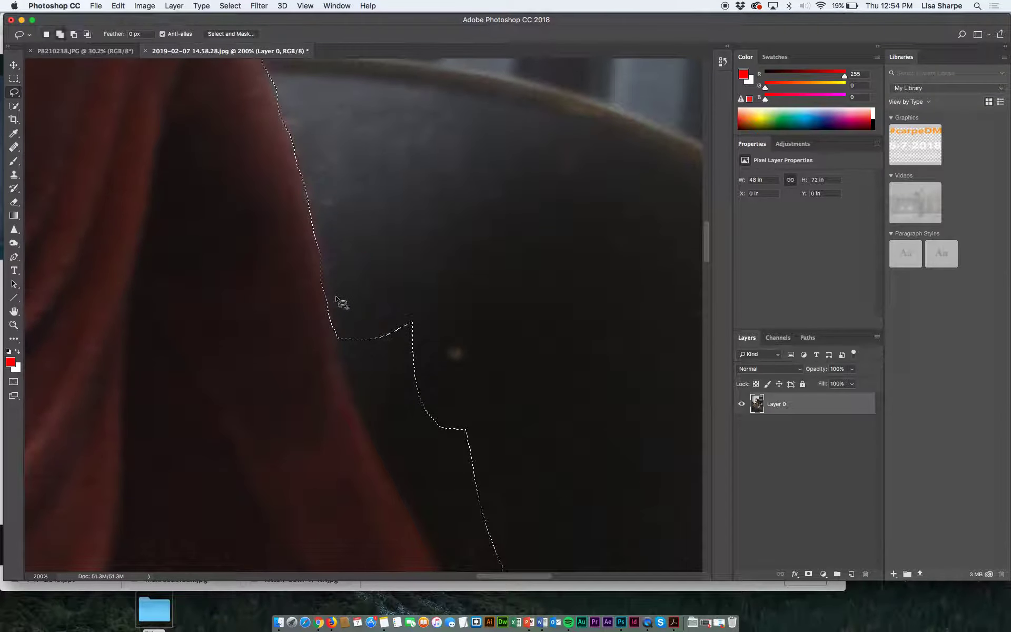
- Continue subtracting the dark chair strip with the lasso, following the sweater's edge down its lower back
drag(329, 297, 335, 333)
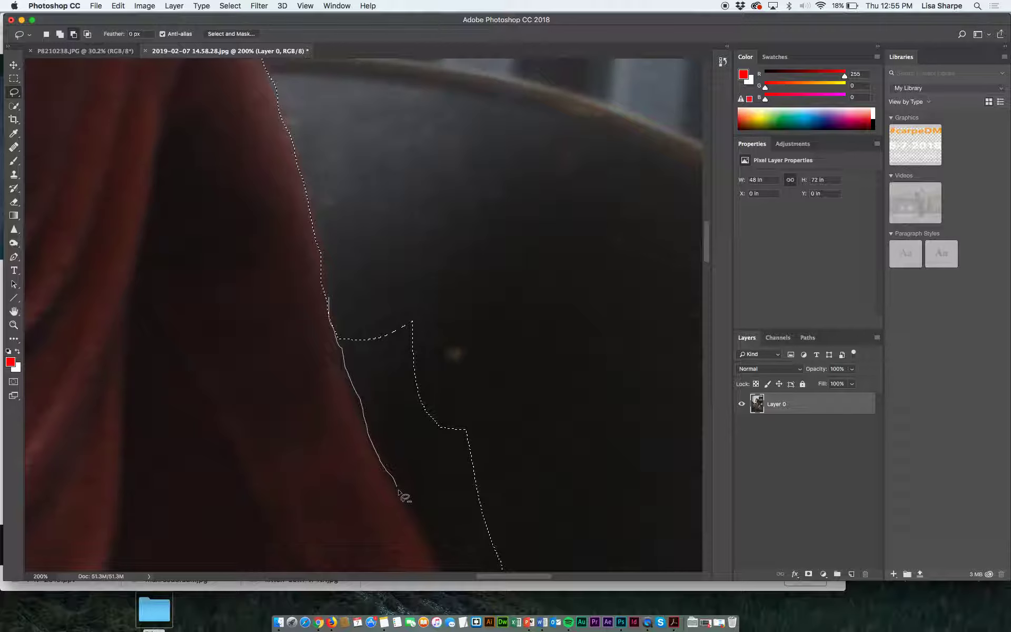
mouse_move(449, 554)
mouse_down()
mouse_move(518, 500)
mouse_move(476, 401)
mouse_up()
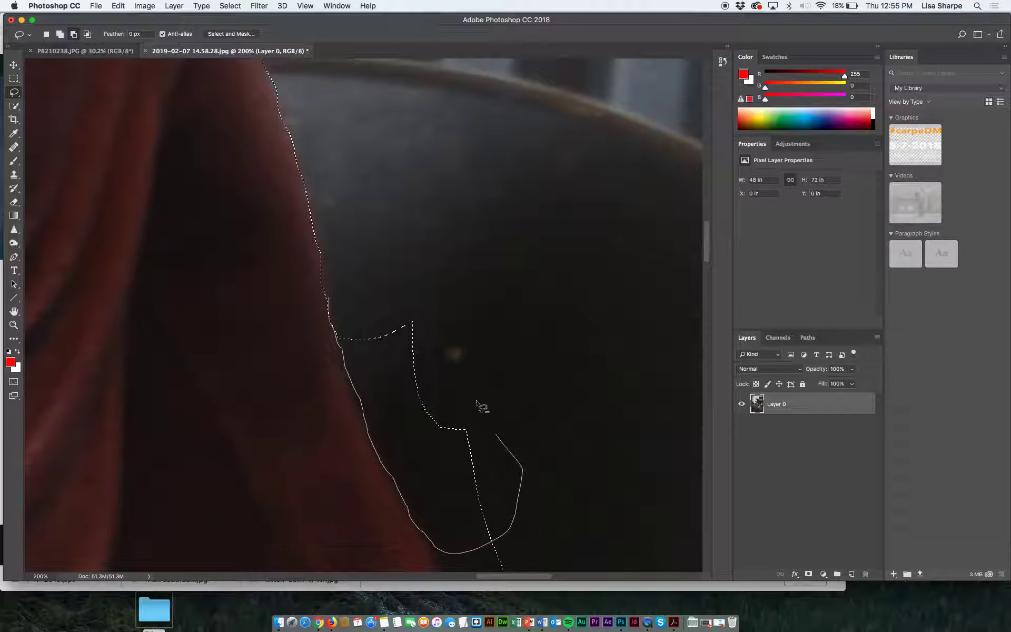
drag(333, 305, 329, 304)
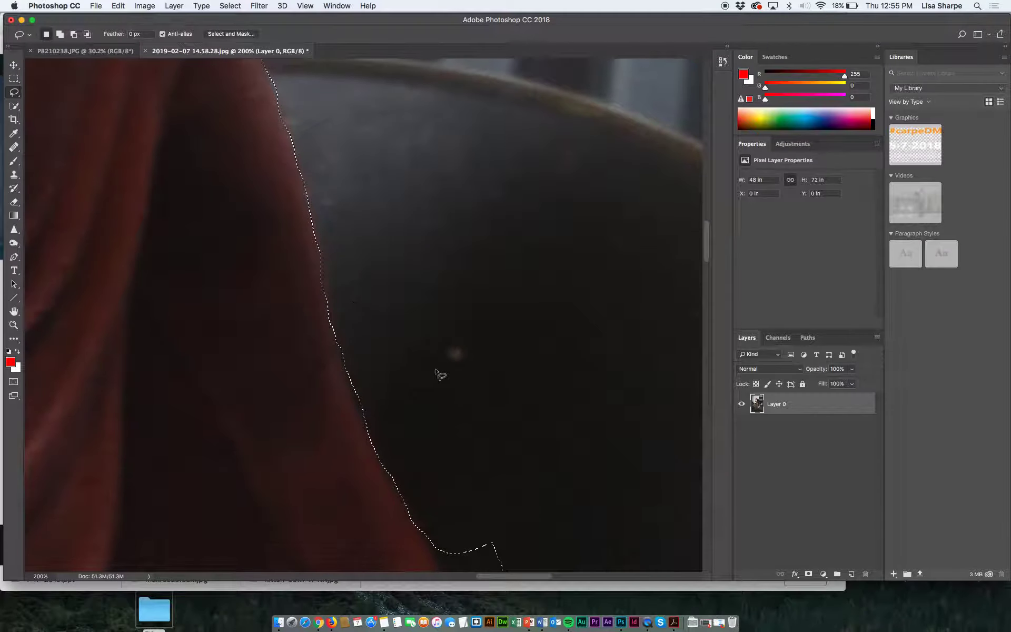
scroll(422, 295, down, 5)
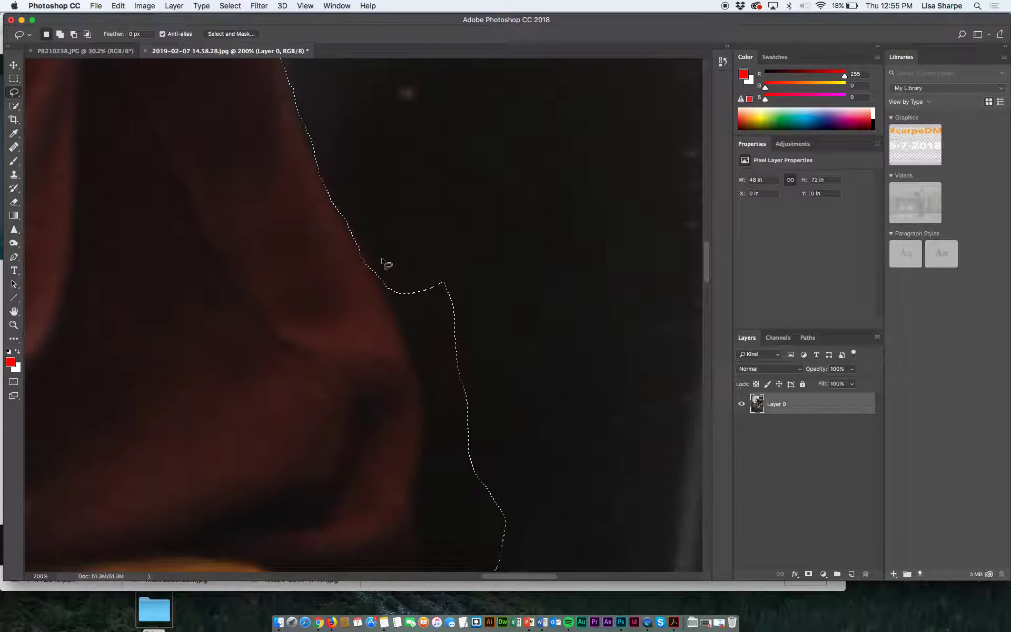
drag(377, 253, 377, 266)
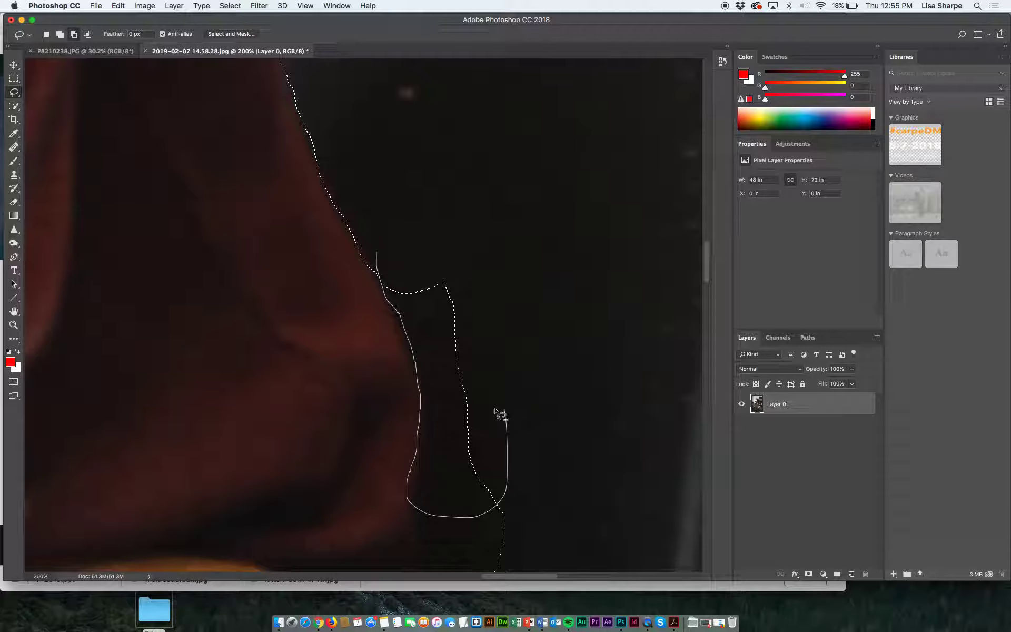
mouse_move(492, 283)
mouse_down()
mouse_move(484, 247)
mouse_move(411, 213)
mouse_up()
drag(384, 250, 378, 254)
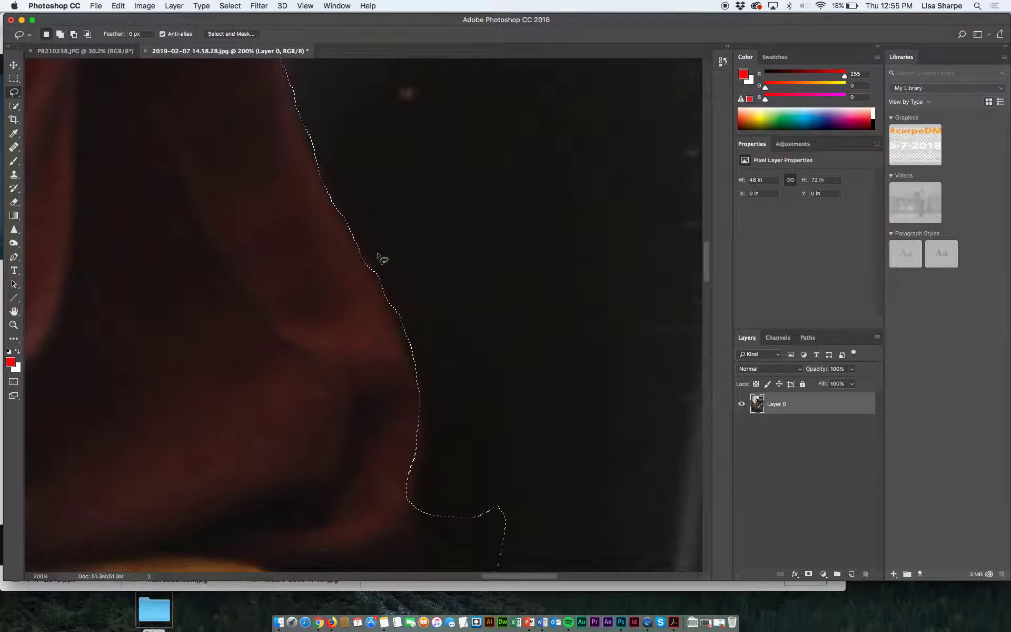
- Subtract the chair area around the sweater's hem down to where the brown trousers begin
scroll(469, 144, down, 5)
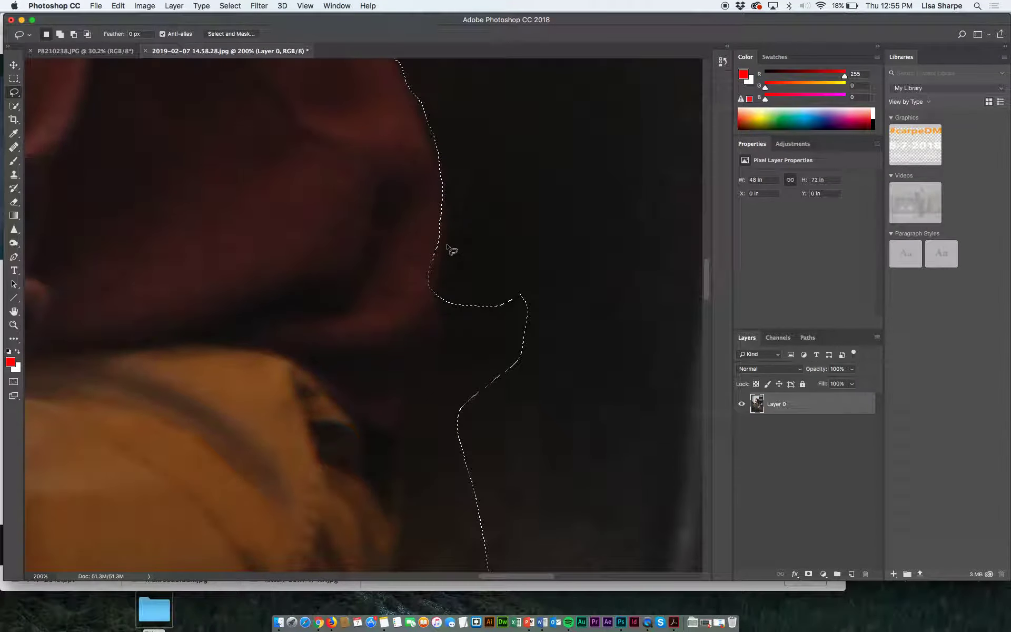
key(alt)
drag(442, 258, 432, 298)
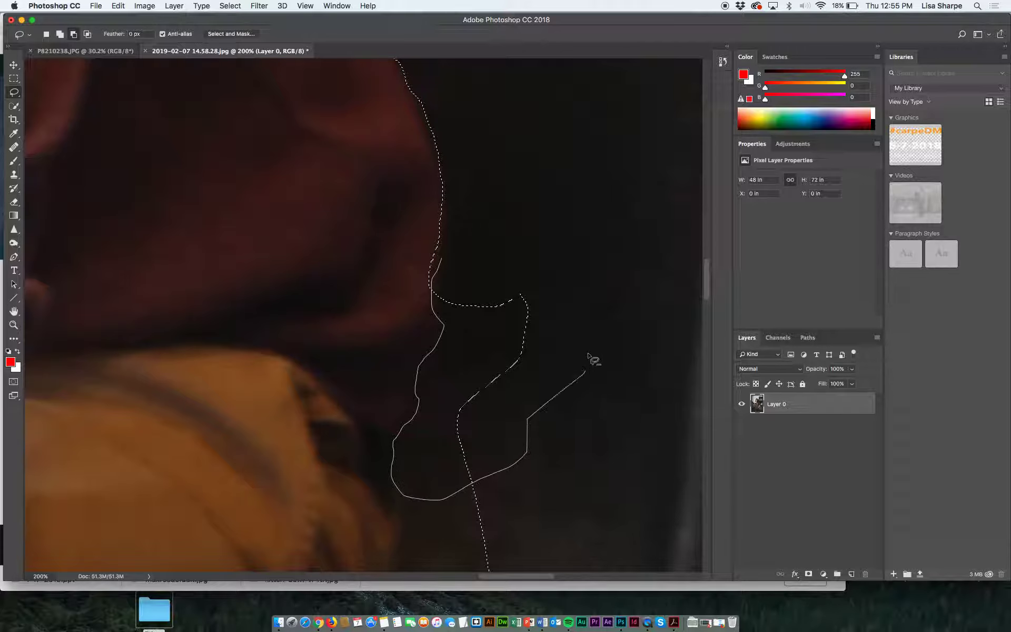
drag(449, 260, 441, 259)
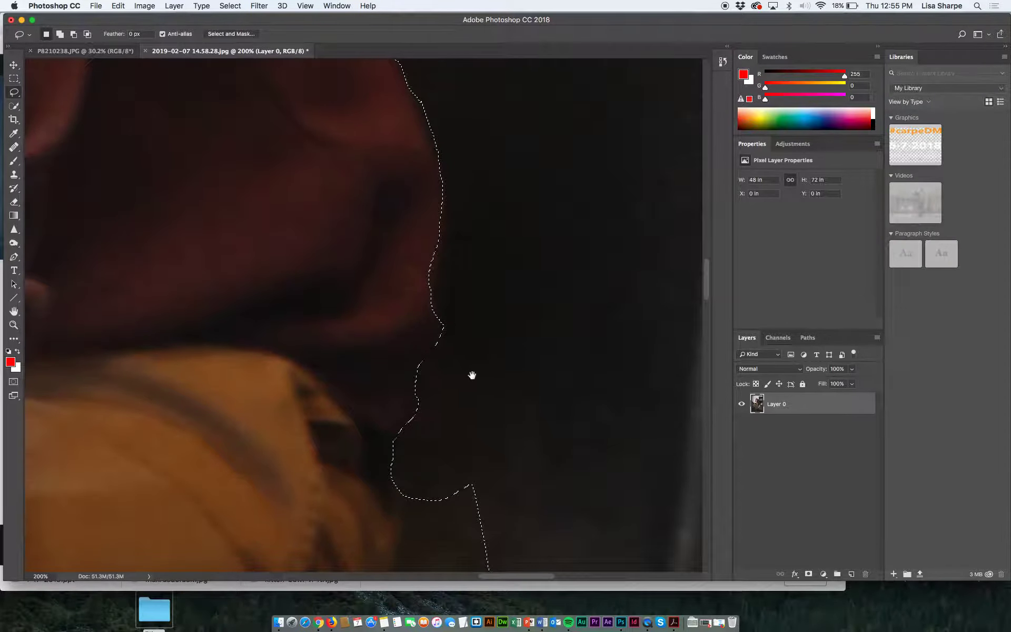
- Subtract the chair area behind the trousers' hip and remove the small leftover selection sliver on the chair
scroll(472, 374, down, 5)
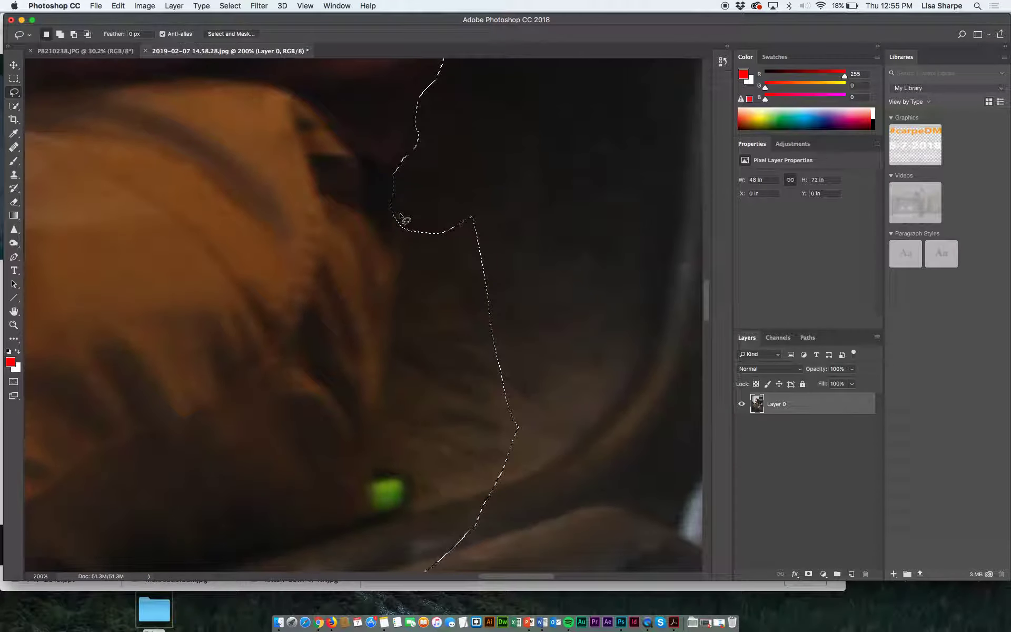
key(alt)
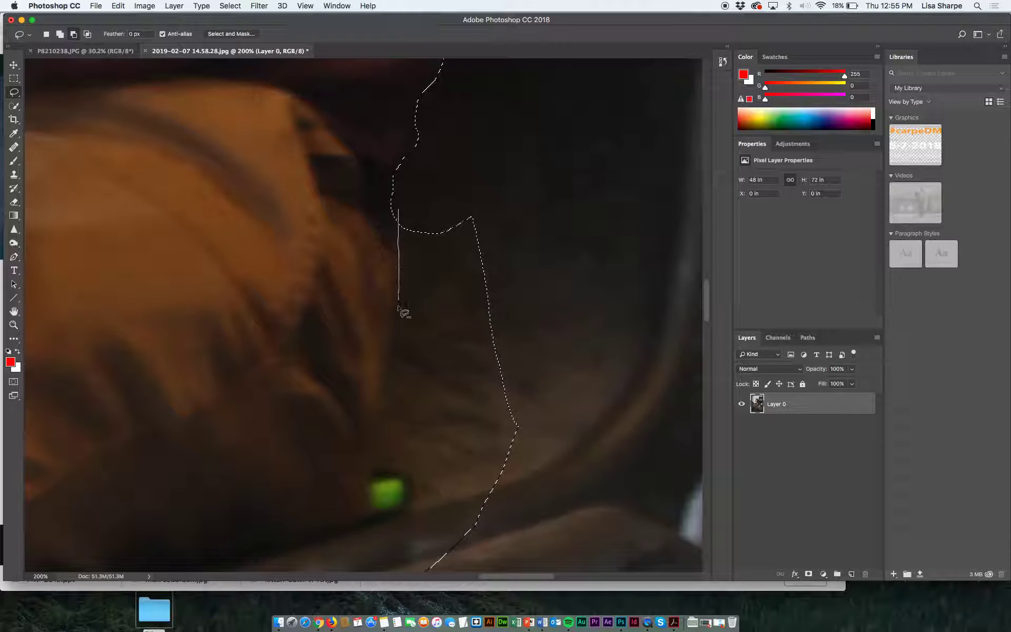
mouse_move(381, 402)
mouse_down()
mouse_move(405, 415)
mouse_move(518, 418)
mouse_up()
drag(536, 290, 473, 215)
drag(410, 206, 403, 213)
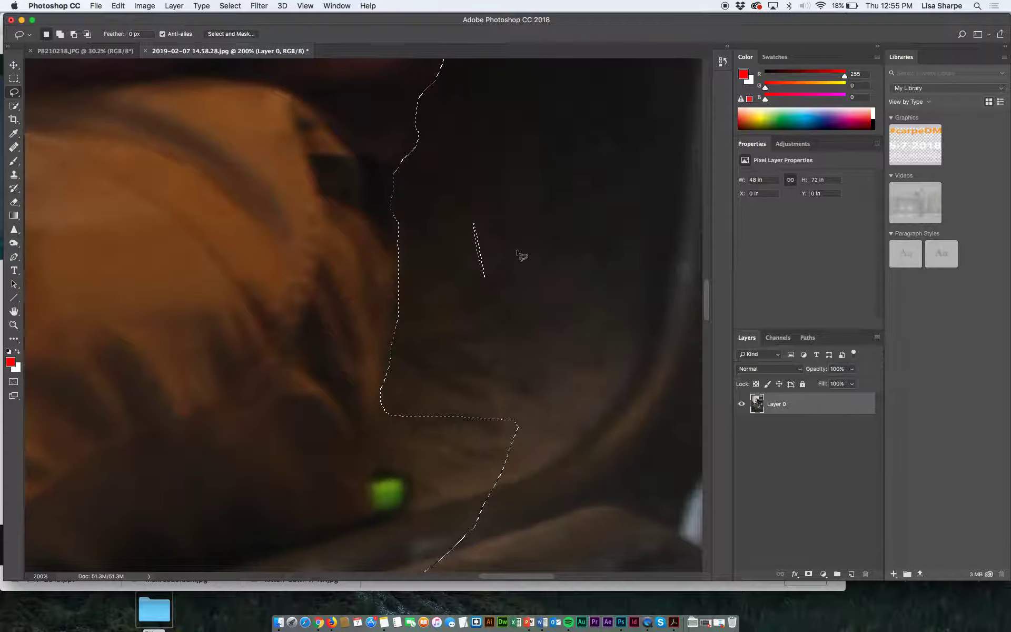
key(alt)
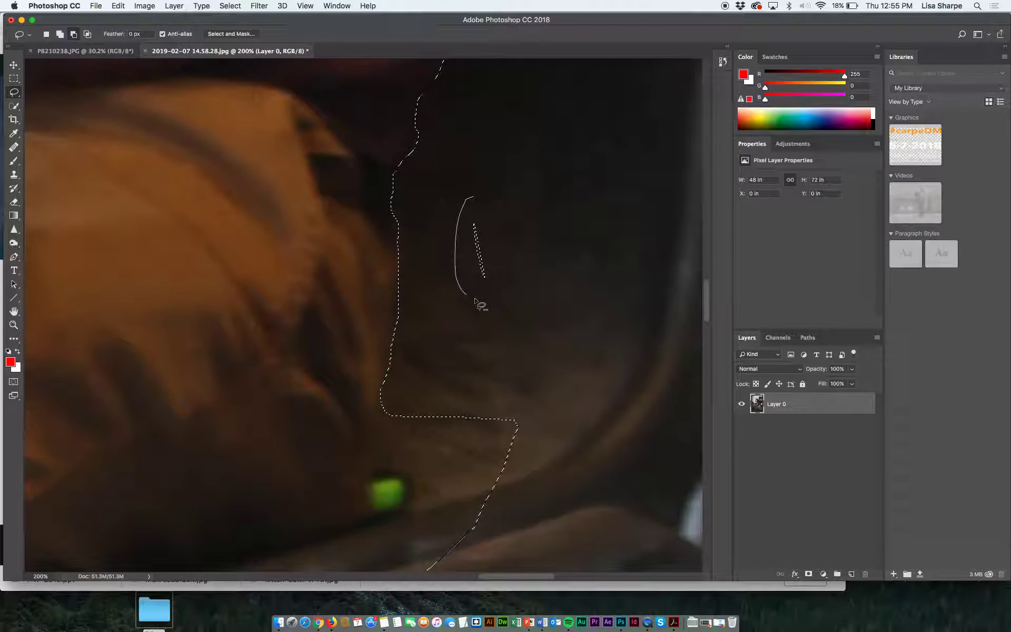
drag(470, 205, 470, 207)
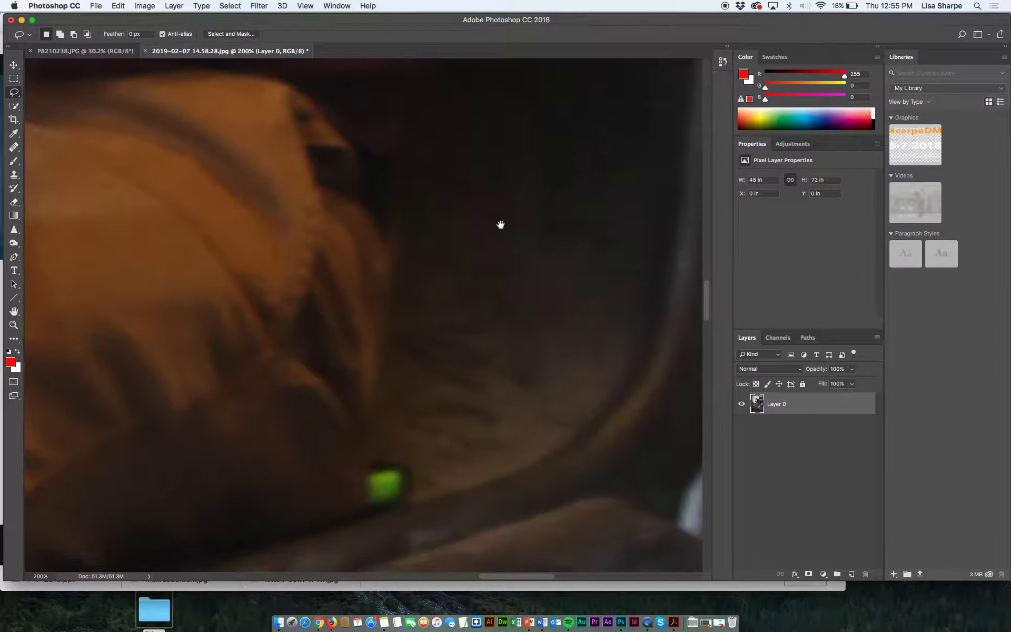
- Subtract the chair area beside the seat of the trousers, cutting the selection straight down past the green tag
scroll(503, 221, down, 5)
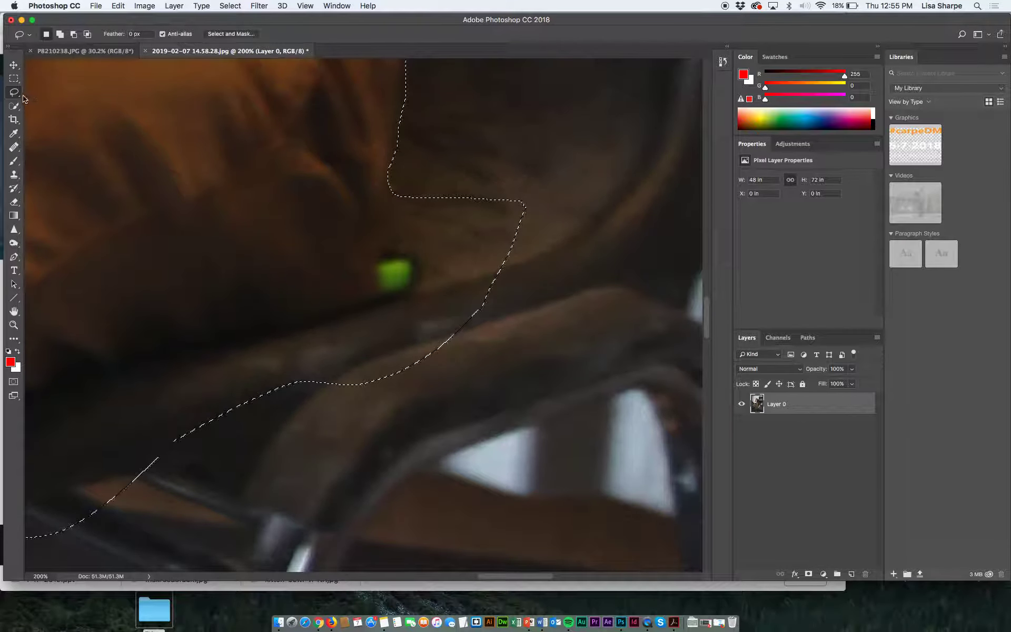
key(alt)
drag(396, 163, 383, 287)
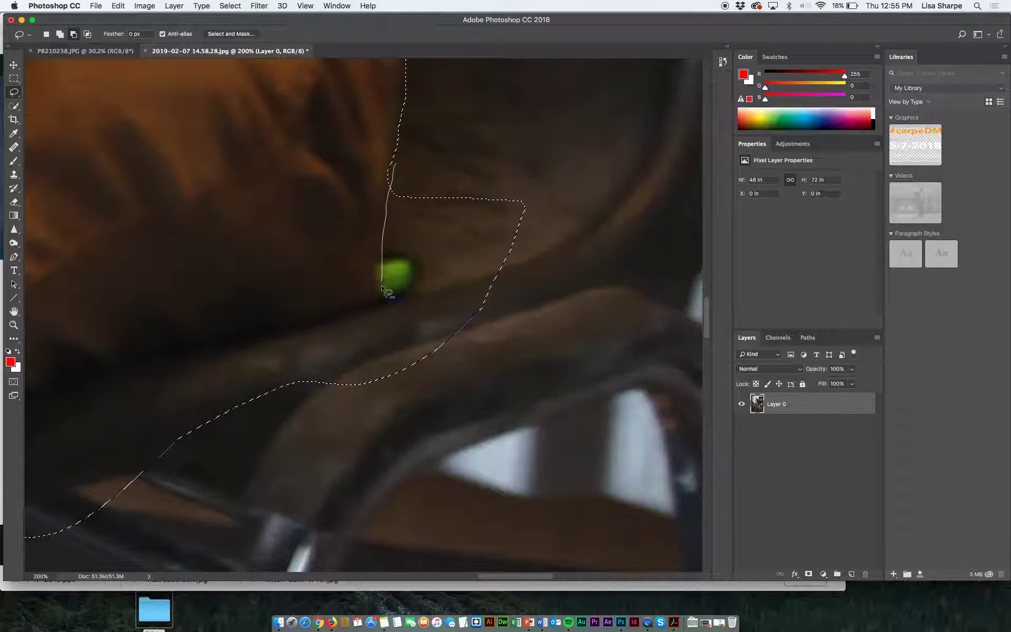
drag(507, 319, 521, 285)
drag(397, 171, 399, 170)
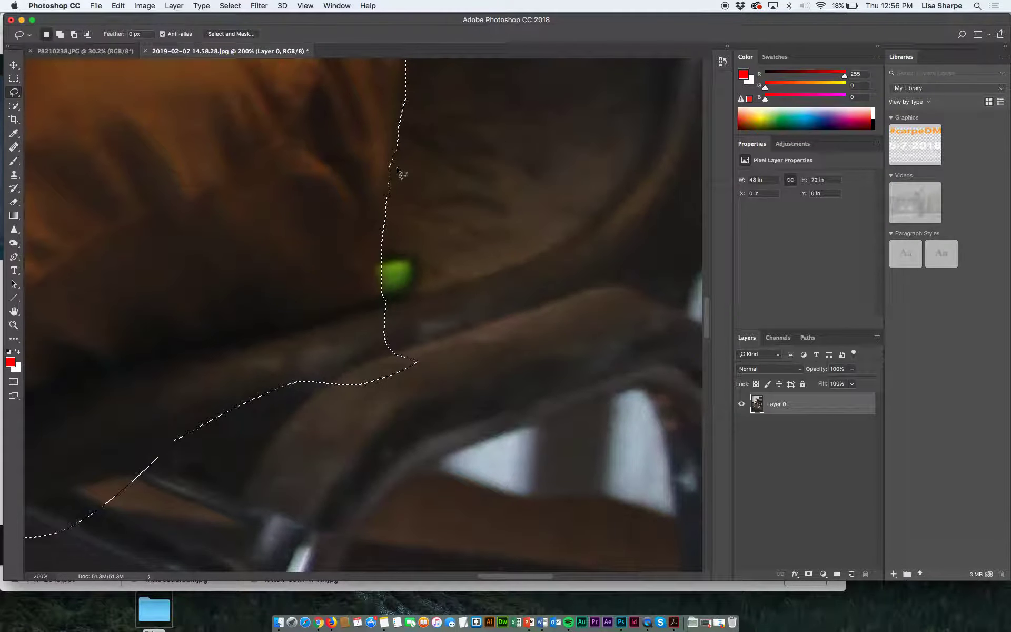
- Subtract the chair seat below the green tag, following the underside of the thigh with the lasso
scroll(409, 226, down, 5)
scroll(409, 226, left, 5)
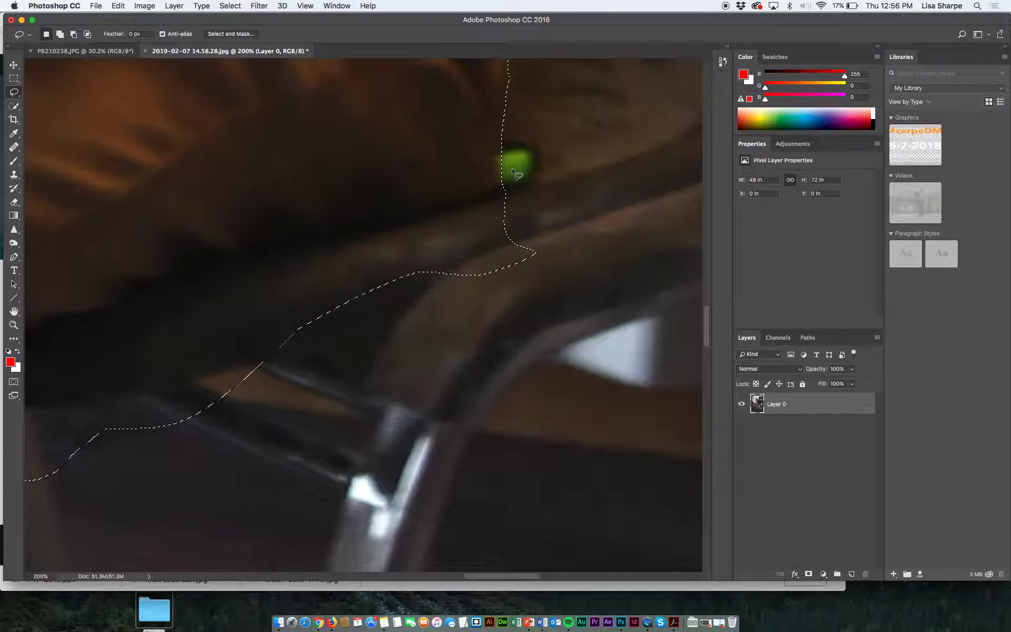
key(alt)
drag(512, 185, 499, 190)
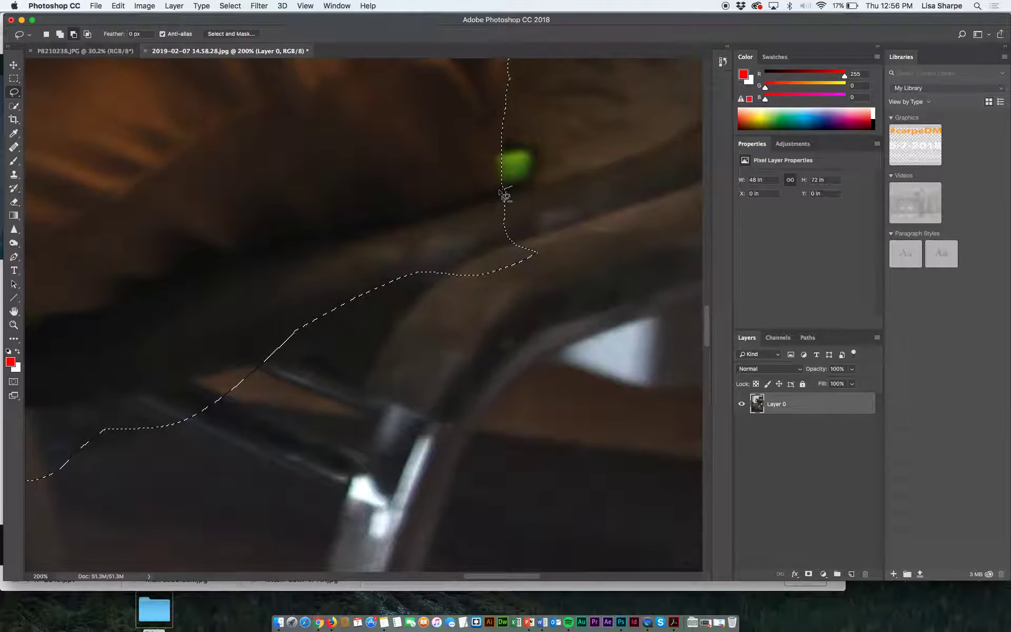
mouse_move(378, 228)
mouse_down()
mouse_move(284, 254)
mouse_move(271, 310)
mouse_move(333, 373)
mouse_move(579, 266)
mouse_move(631, 259)
mouse_move(574, 204)
mouse_move(510, 188)
mouse_up()
- Subtract the chair seat and frame beneath the thigh as far as the bright spot behind the knee
key(space)
mouse_move(447, 248)
mouse_down()
mouse_move(622, 147)
mouse_move(656, 145)
mouse_up()
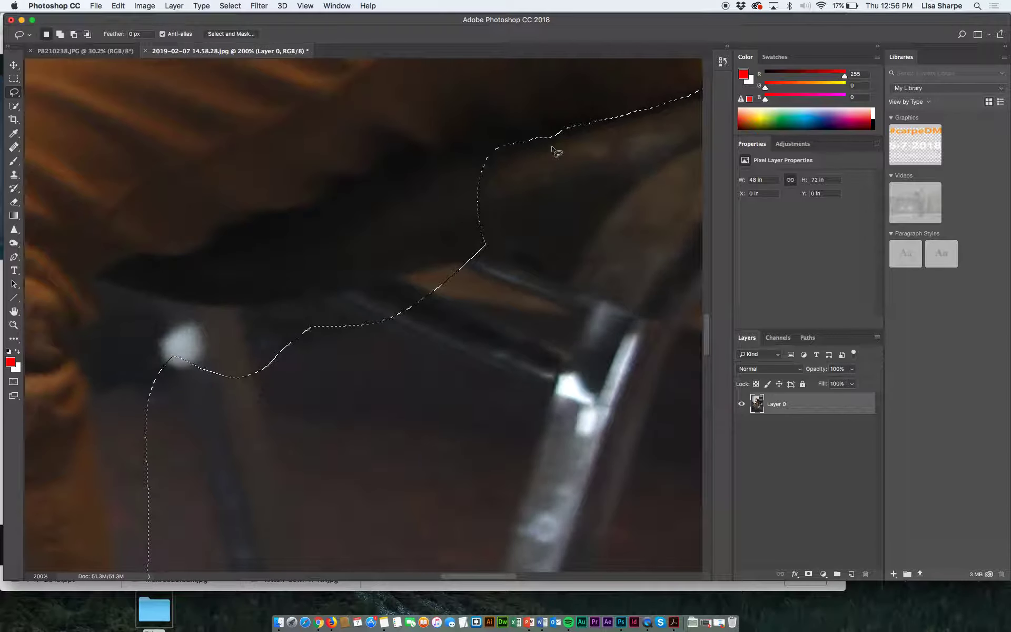
key(alt)
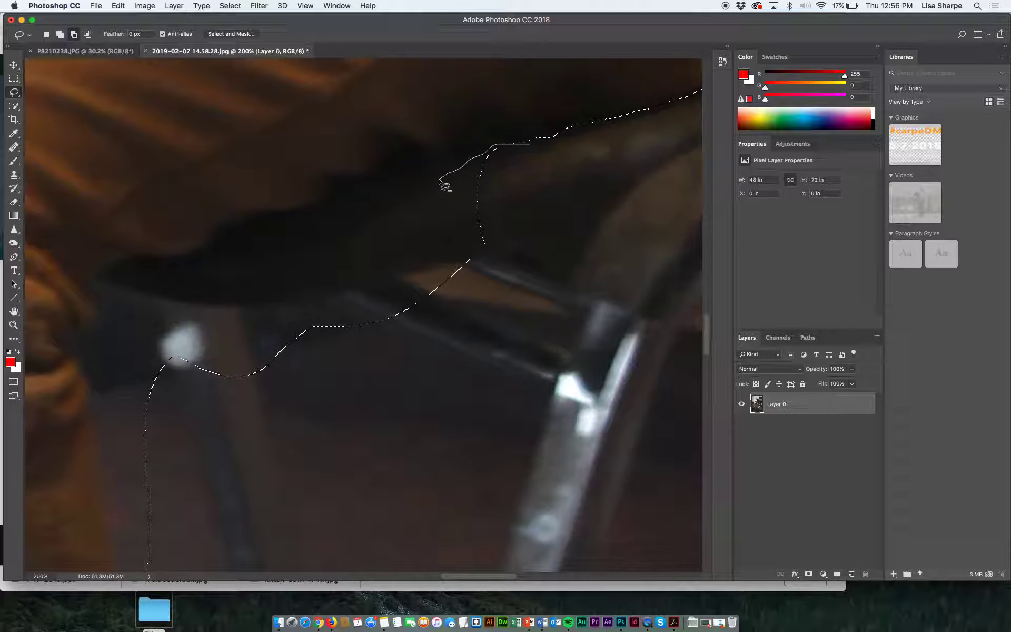
mouse_move(395, 200)
mouse_down()
mouse_move(179, 346)
mouse_move(178, 385)
mouse_move(252, 392)
mouse_move(485, 291)
mouse_up()
drag(527, 194, 508, 153)
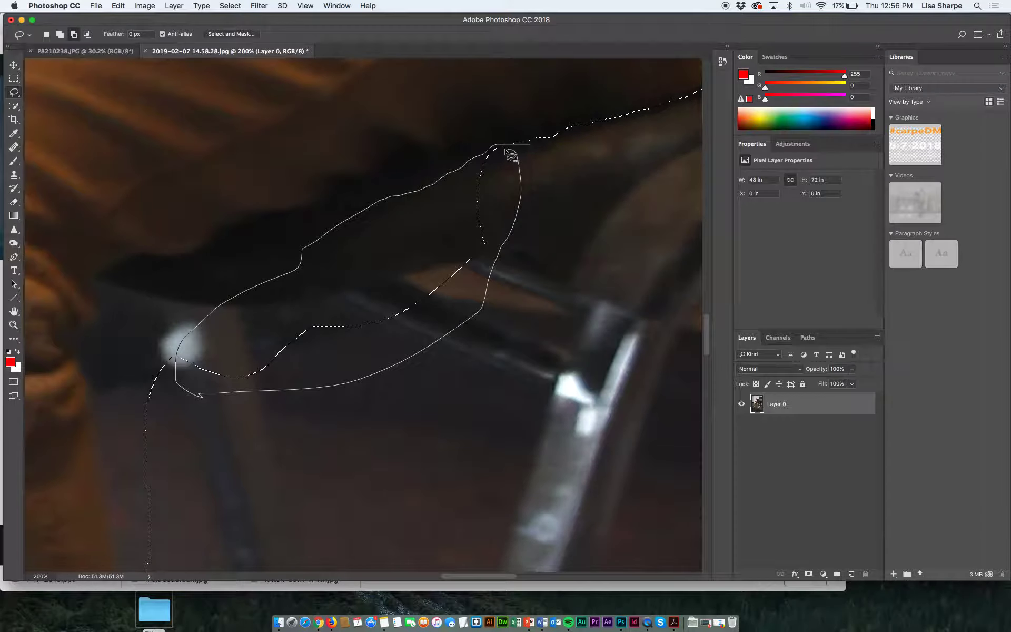
- Subtract the floor strip behind the front shoe's heel up to the bottom of the trouser cuff
key(space)
mouse_move(392, 140)
mouse_down()
mouse_move(383, 256)
mouse_move(259, 364)
mouse_move(406, 241)
mouse_move(461, 160)
mouse_move(444, 219)
mouse_up()
drag(394, 368, 480, 185)
mouse_move(478, 48)
mouse_down()
mouse_move(483, 264)
mouse_move(479, 203)
mouse_up()
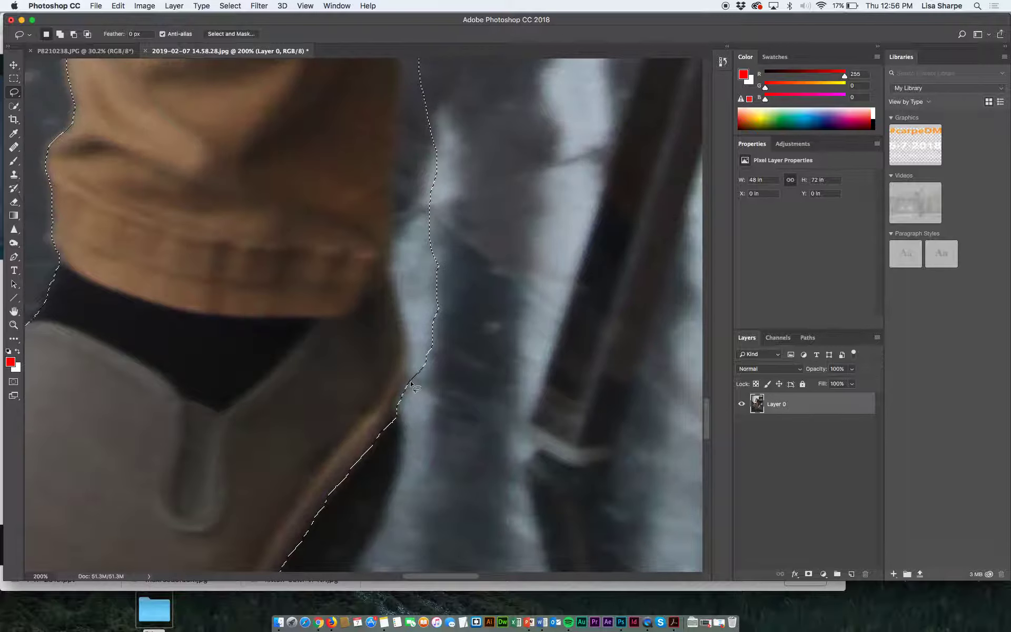
key(alt)
drag(394, 417, 398, 390)
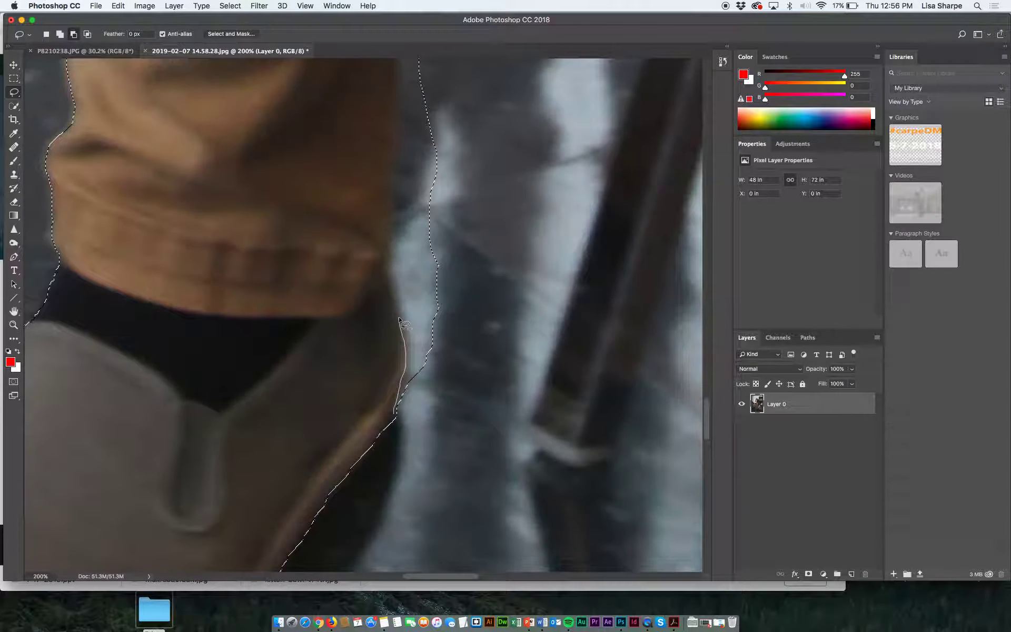
mouse_move(486, 240)
mouse_down()
mouse_move(408, 411)
mouse_move(392, 419)
mouse_up()
- Subtract the floor area beside the trouser cuff, following the back edge of the lower leg
scroll(405, 384, up, 5)
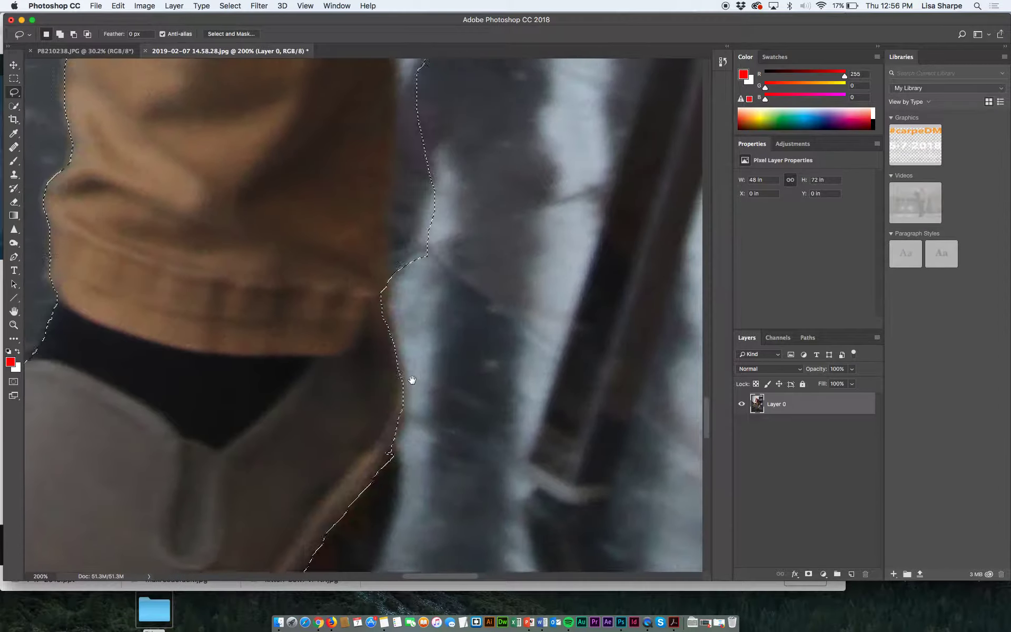
drag(364, 369, 377, 308)
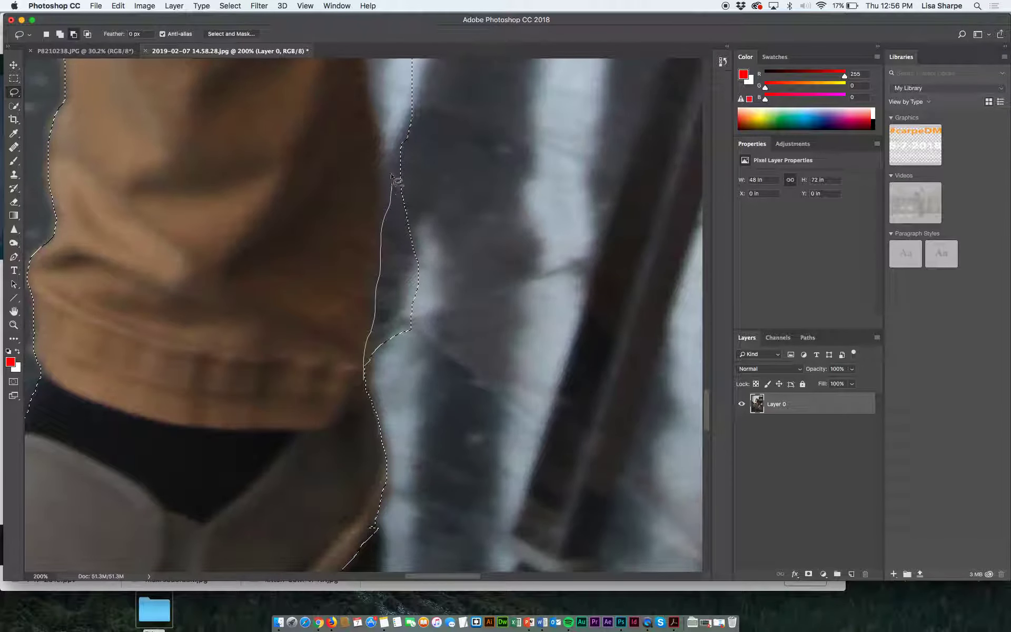
drag(388, 143, 449, 264)
drag(406, 347, 407, 347)
- Continue subtracting the striped floor reflections along the back of the lower leg up to the calf
scroll(400, 411, up, 5)
scroll(389, 437, up, 5)
scroll(389, 437, right, 1)
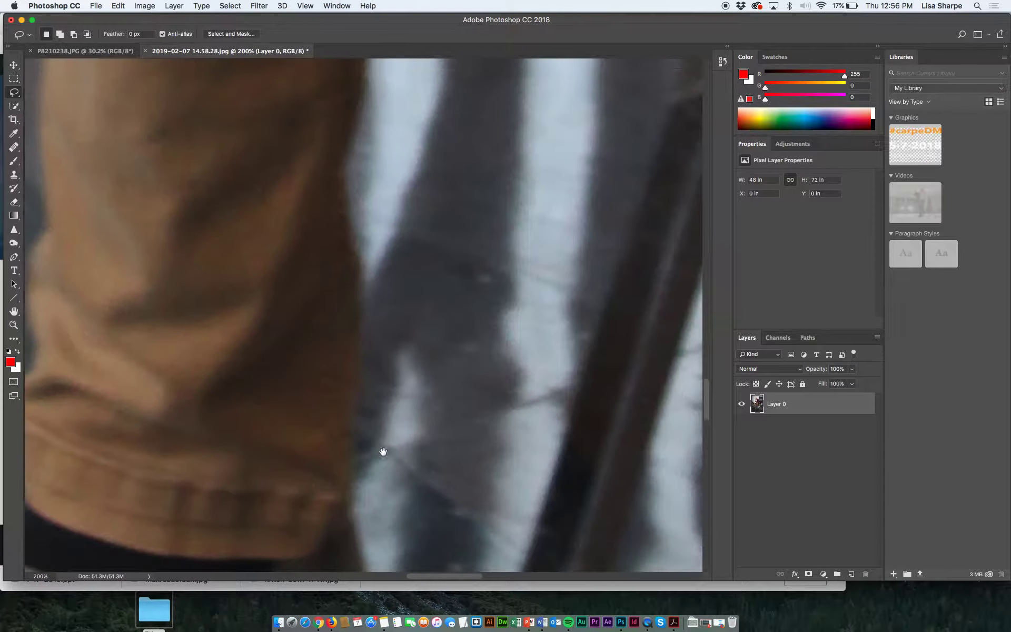
drag(332, 476, 322, 452)
mouse_move(317, 412)
mouse_down()
mouse_move(311, 309)
mouse_move(333, 205)
mouse_up()
mouse_move(332, 158)
mouse_down()
mouse_move(347, 70)
mouse_move(418, 78)
mouse_move(398, 217)
mouse_move(401, 372)
mouse_move(329, 468)
mouse_up()
drag(346, 394, 329, 543)
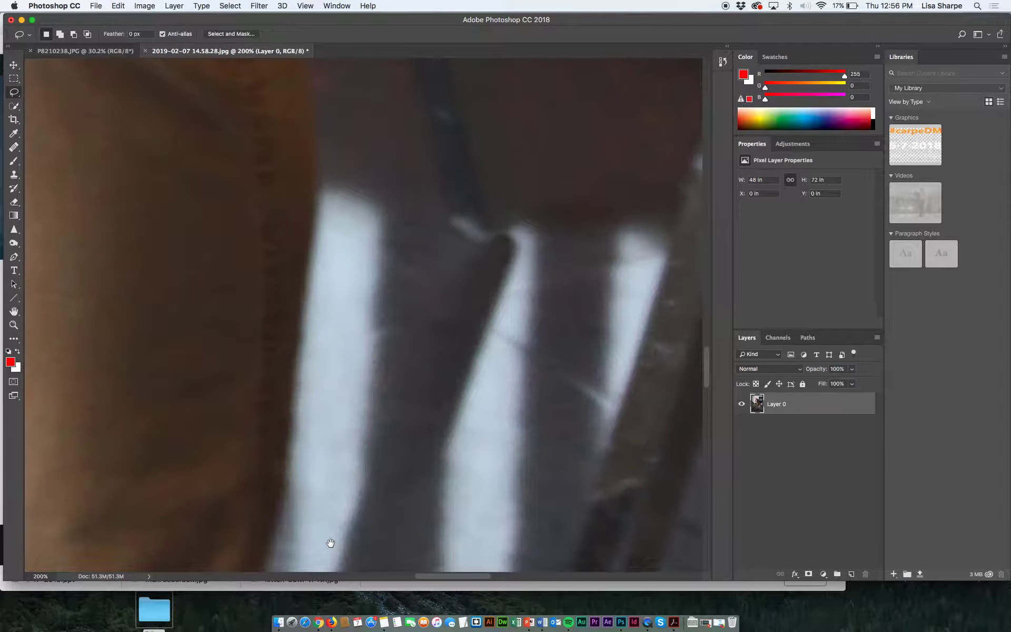
- Subtract the remaining background strip along the back of the upper calf, keeping the selection tight to the trousers
drag(315, 353, 293, 431)
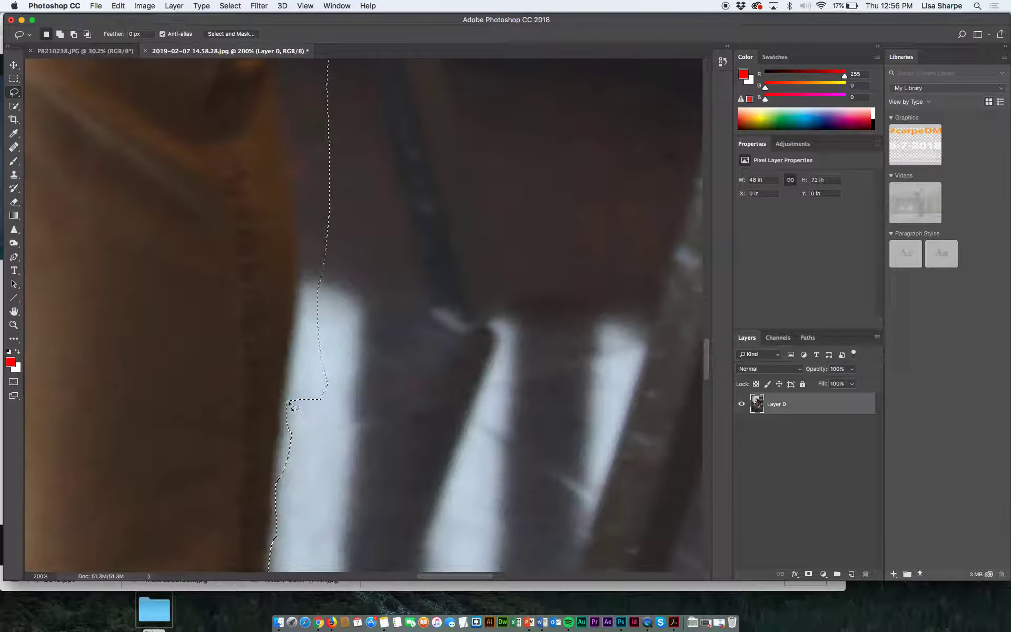
key(alt)
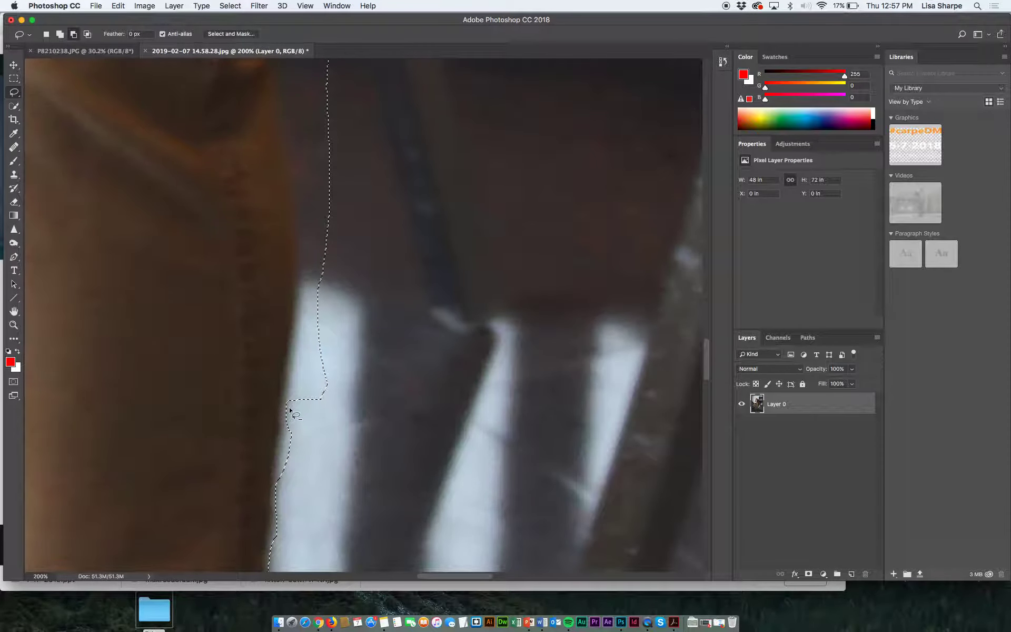
mouse_move(285, 404)
mouse_down()
mouse_move(307, 278)
mouse_move(299, 108)
mouse_move(343, 66)
mouse_move(367, 172)
mouse_move(358, 355)
mouse_move(318, 434)
mouse_move(284, 417)
mouse_up()
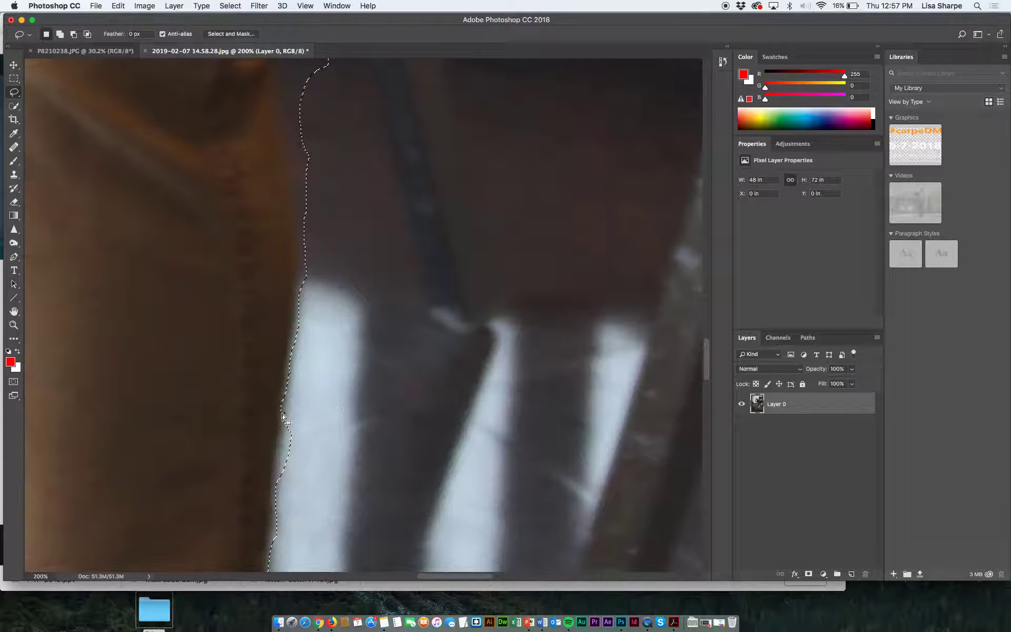
- Subtract the dark chair area behind the knee, fitting the selection into the corner between thigh and calf
scroll(313, 403, up, 10)
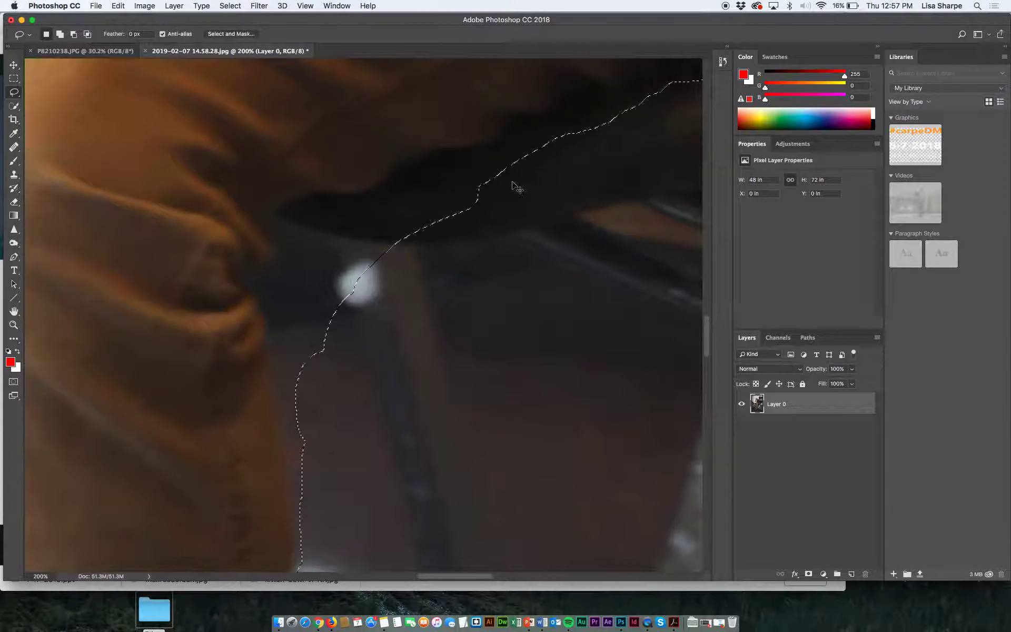
key(alt)
mouse_move(521, 181)
mouse_down()
mouse_move(504, 151)
mouse_move(455, 143)
mouse_move(413, 156)
mouse_move(377, 188)
mouse_move(366, 214)
mouse_move(347, 211)
mouse_move(314, 279)
mouse_move(348, 304)
mouse_move(447, 281)
mouse_move(494, 257)
mouse_move(524, 181)
mouse_up()
mouse_move(395, 188)
mouse_down()
mouse_move(313, 196)
mouse_move(287, 206)
mouse_move(283, 237)
mouse_up()
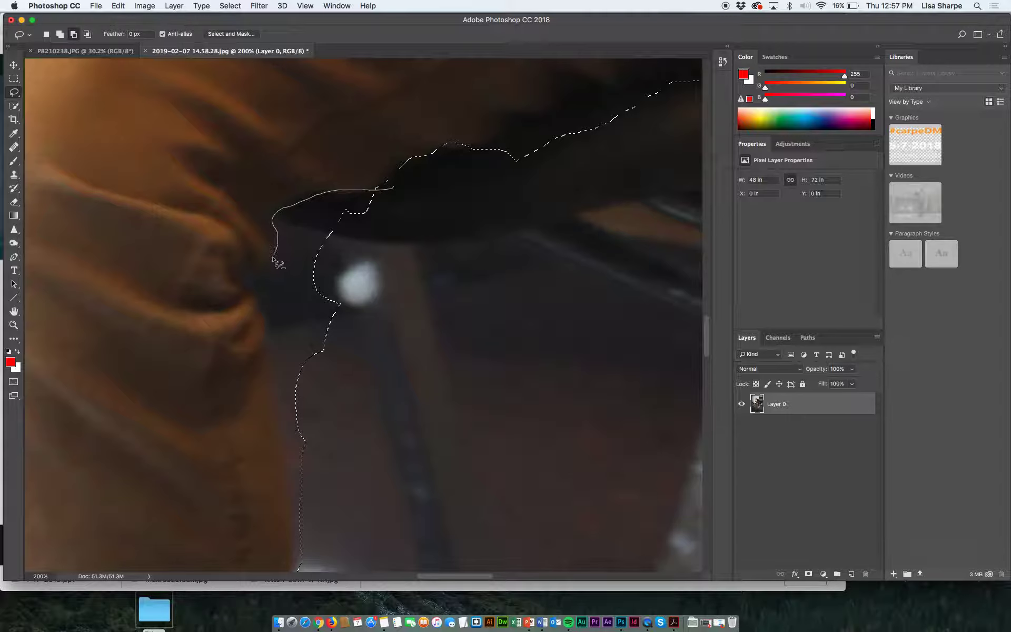
drag(262, 308, 268, 347)
mouse_move(294, 475)
mouse_down()
mouse_move(363, 419)
mouse_move(438, 313)
mouse_move(434, 254)
mouse_move(402, 192)
mouse_up()
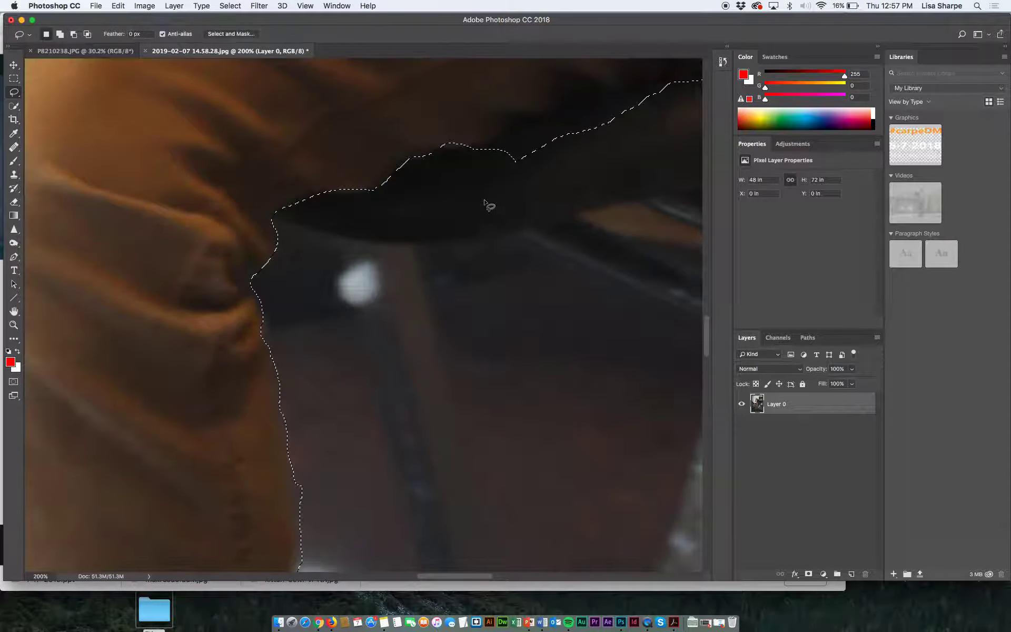
- Trim the leftover dark chair edge from the selection along the underside of the thigh
scroll(487, 205, up, 5)
scroll(487, 205, right, 5)
key(alt)
mouse_move(301, 272)
mouse_down()
mouse_move(438, 211)
mouse_move(572, 182)
mouse_move(586, 164)
mouse_move(633, 170)
mouse_up()
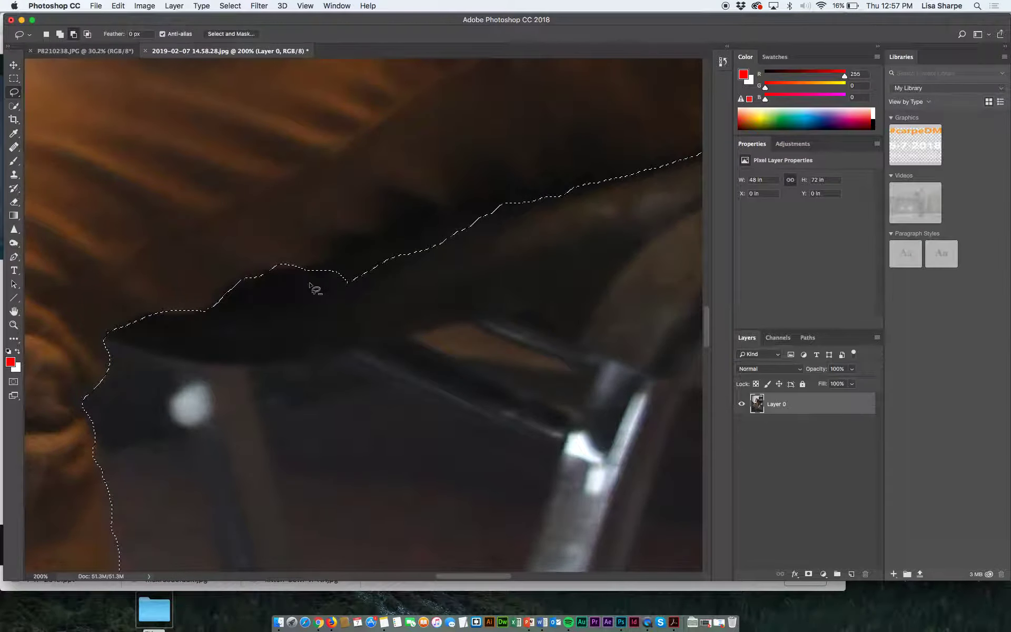
drag(311, 283, 348, 269)
mouse_move(415, 242)
mouse_down()
mouse_move(462, 207)
mouse_move(602, 165)
mouse_move(668, 163)
mouse_move(589, 224)
mouse_move(487, 257)
mouse_move(386, 311)
mouse_move(316, 286)
mouse_up()
drag(286, 349, 326, 280)
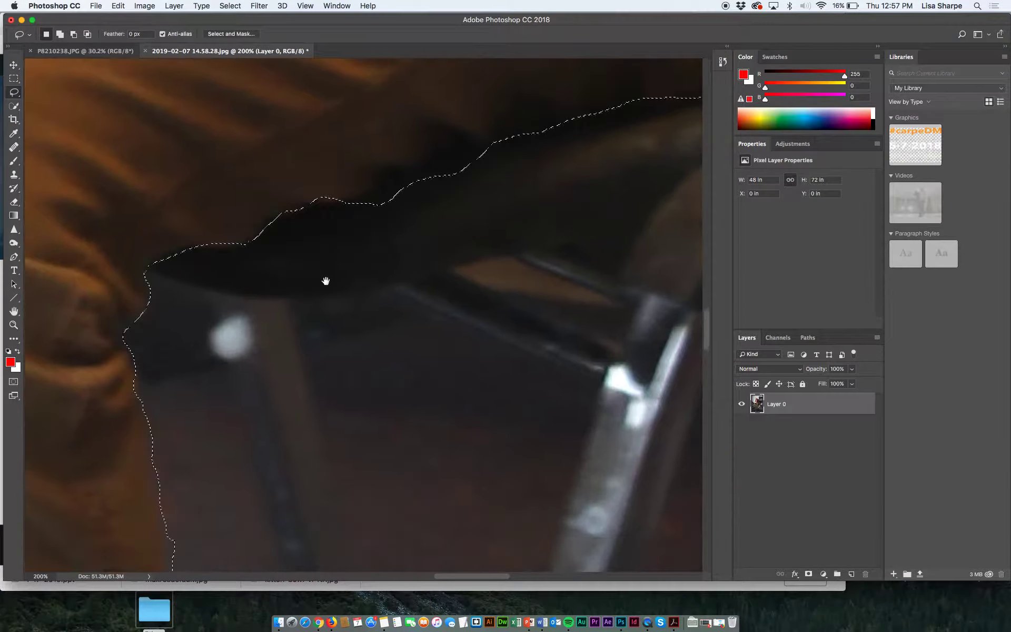
- Check the selection outline on the leg, arms and torso up close and on the whole figure, switching to the Quick Selection tool
drag(244, 364, 424, 203)
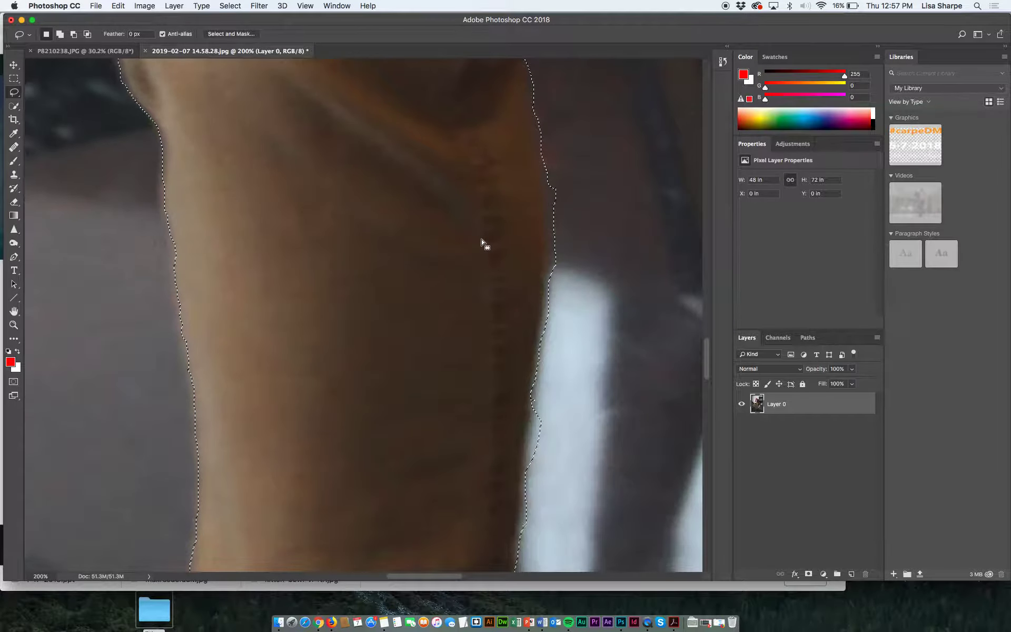
key(super+0)
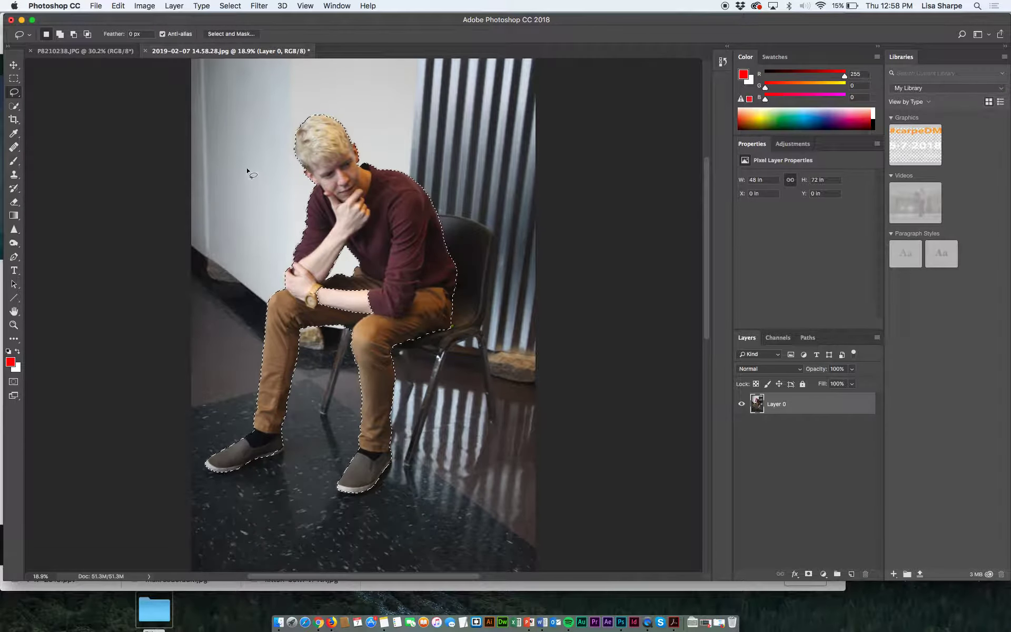
key(super+equal)
key(super+equal)
key(super+equal)
key(super+equal)
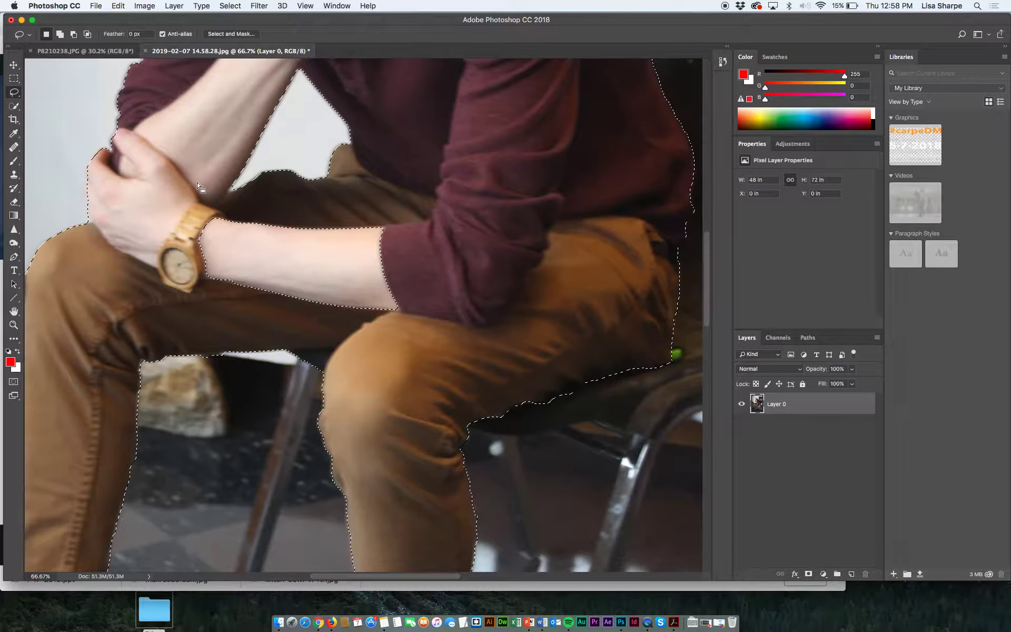
drag(213, 182, 190, 309)
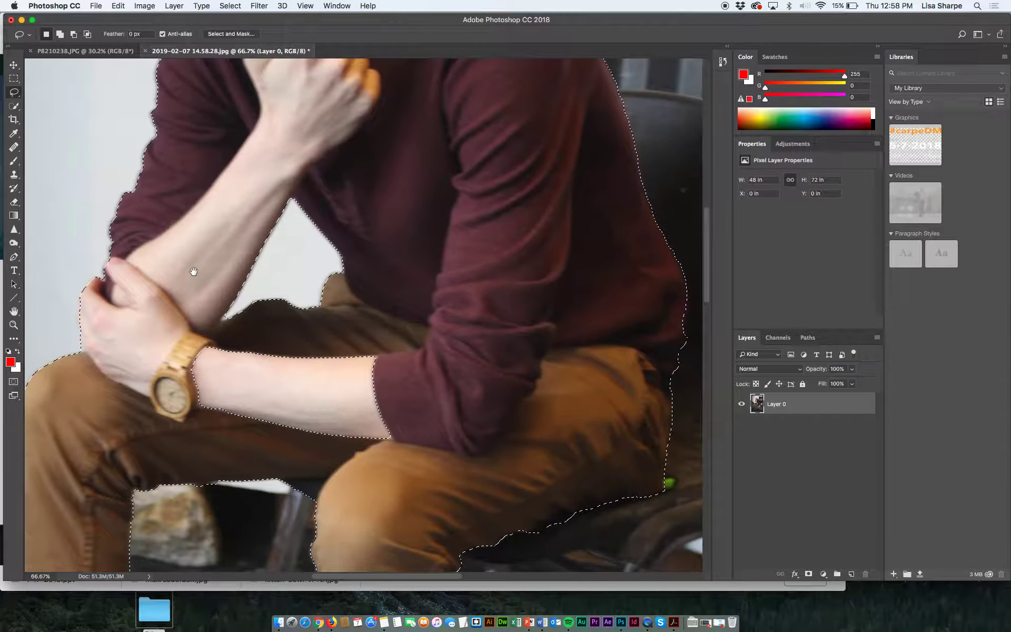
mouse_move(259, 180)
mouse_down()
mouse_move(209, 337)
mouse_move(305, 200)
mouse_up()
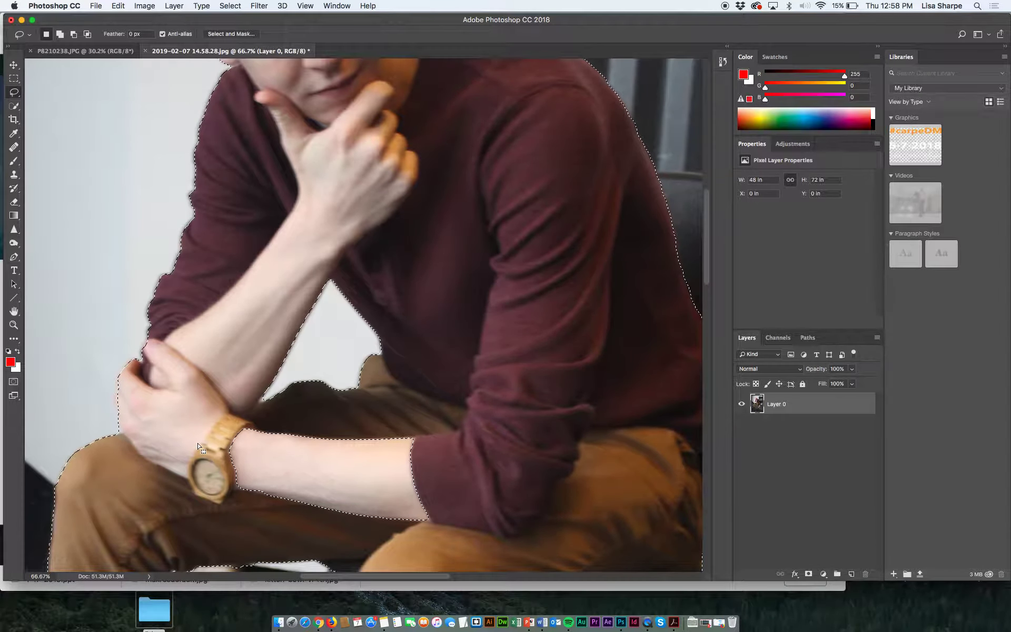
click(15, 108)
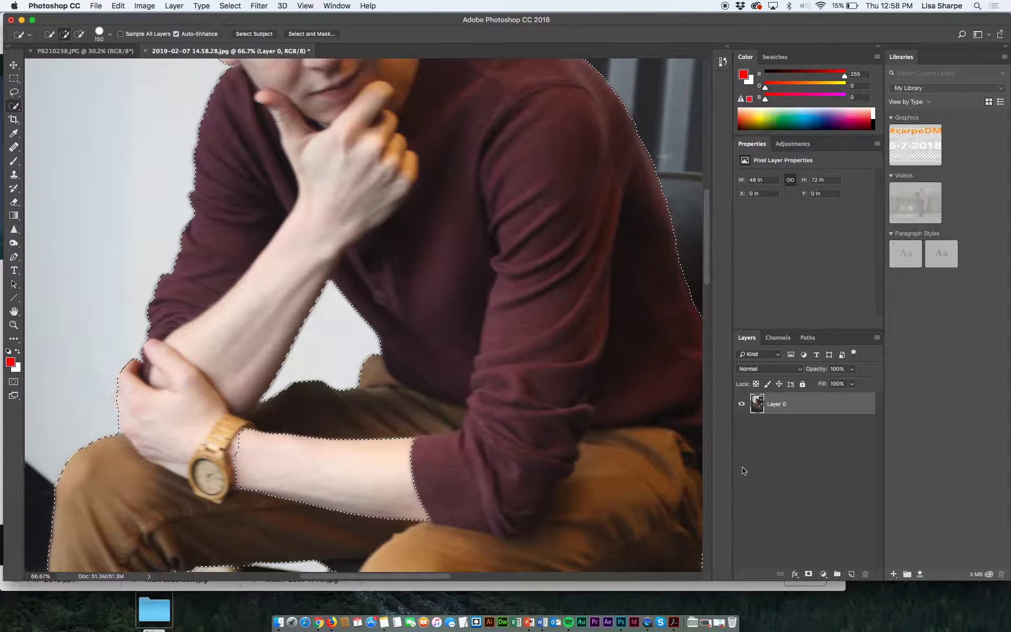
key(super+0)
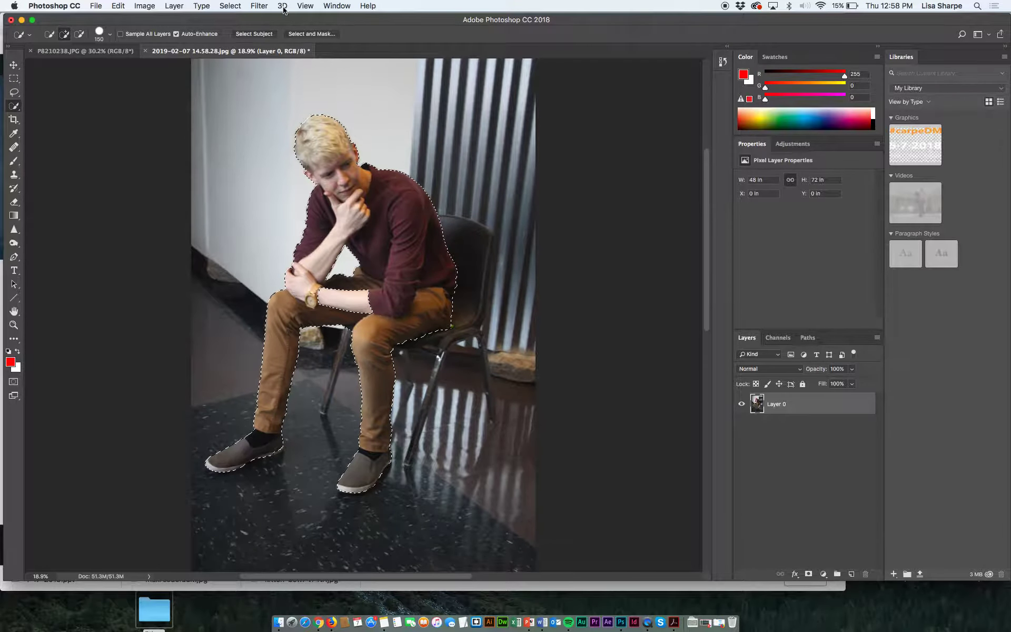
- Try a Reveal All layer mask on Layer 0 and a layer mask made from the selection, undoing each one
click(169, 5)
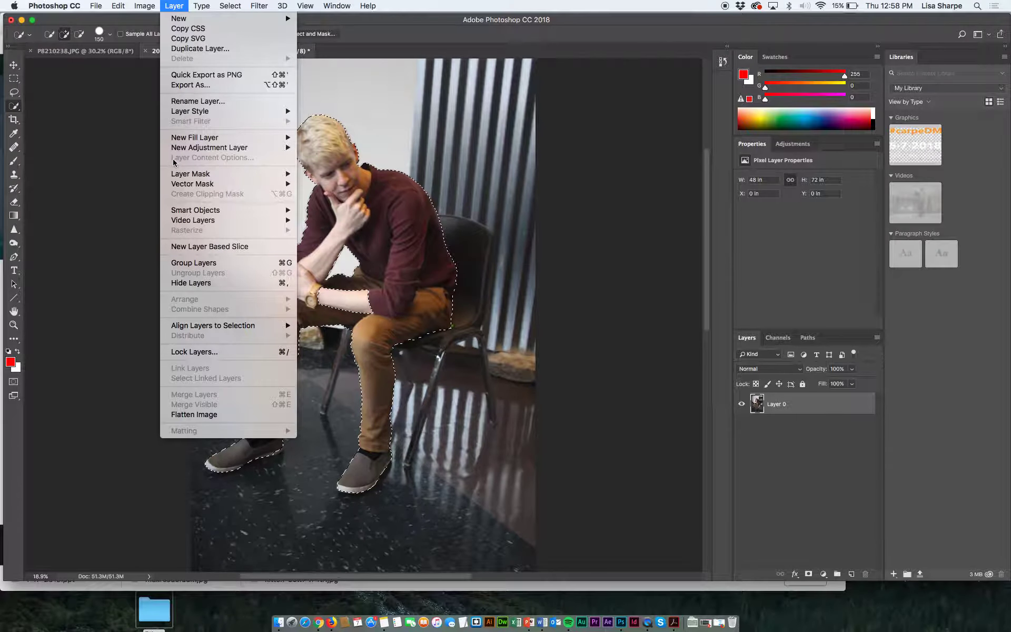
mouse_move(223, 175)
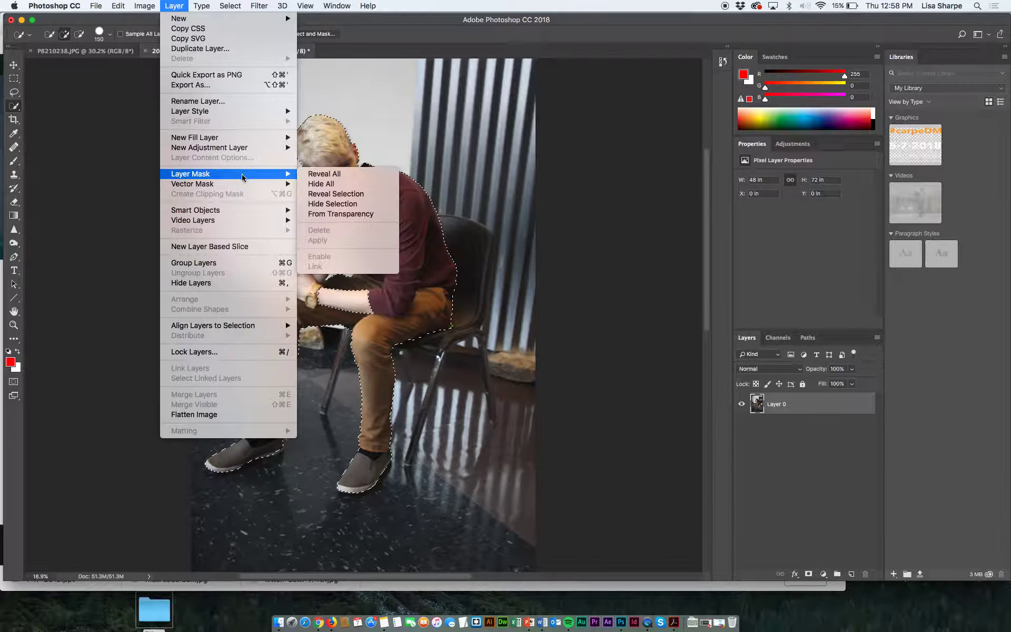
click(319, 174)
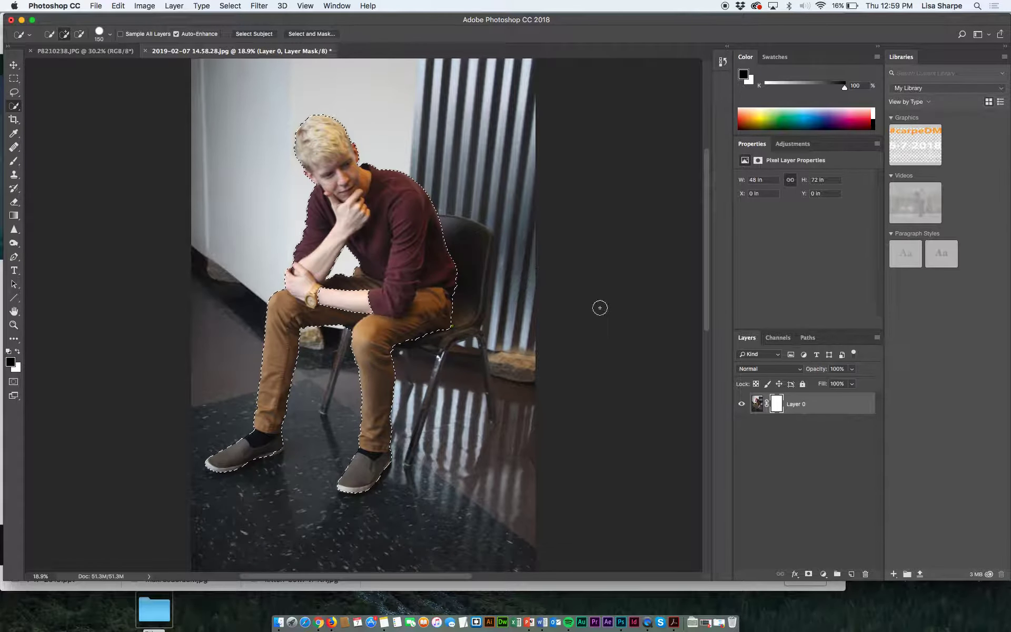
key(super+z)
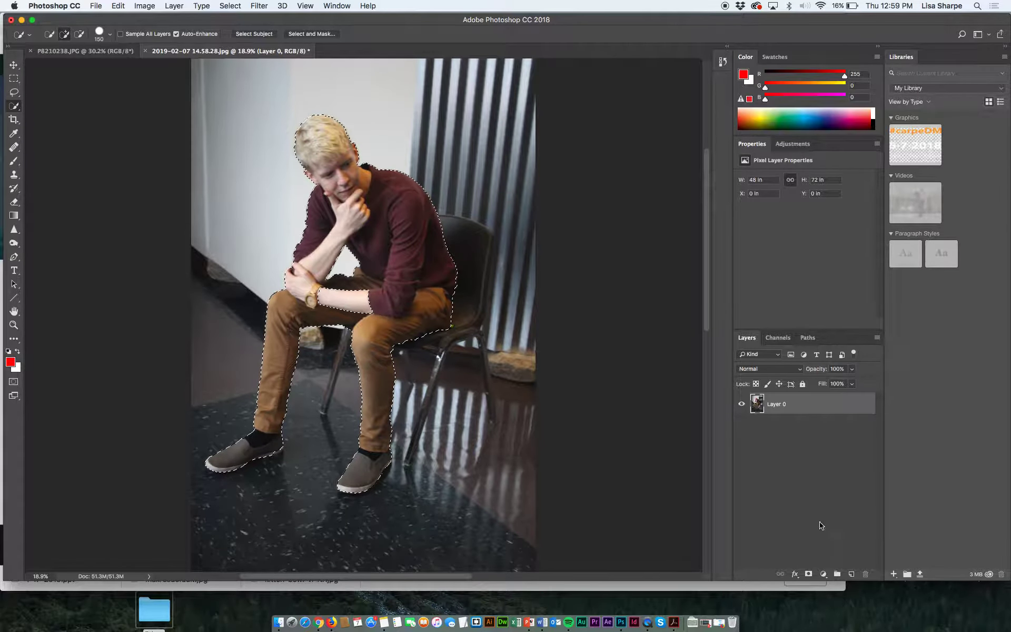
click(808, 574)
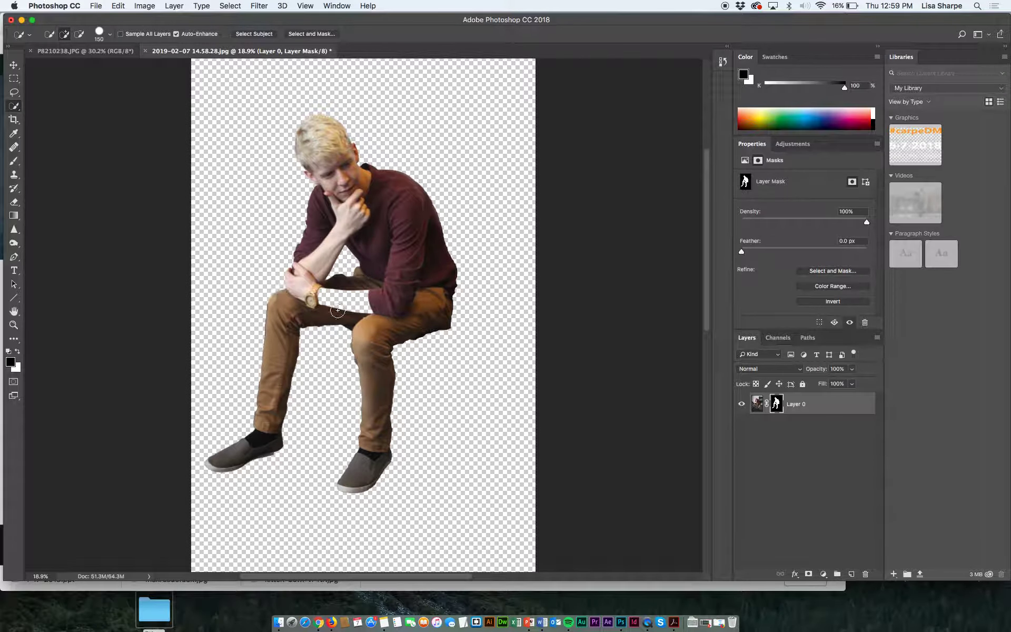
key(super+z)
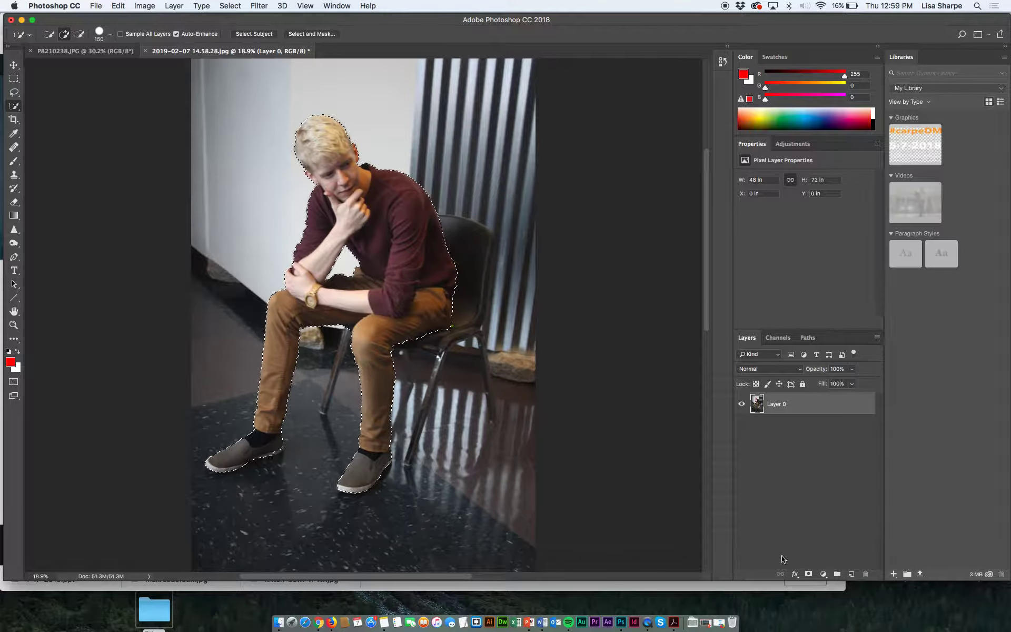
- Mask Layer 0 with the current selection and check the cutout's edges around the hair, ear, face and shoulder up close
click(807, 574)
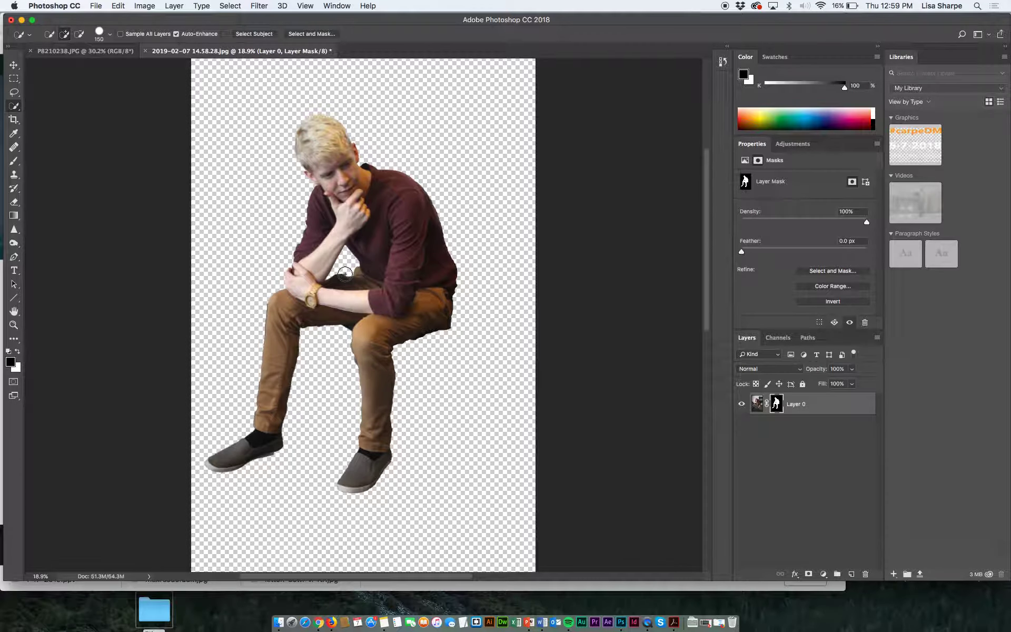
key(super+equal)
key(super+equal)
key(super+equal)
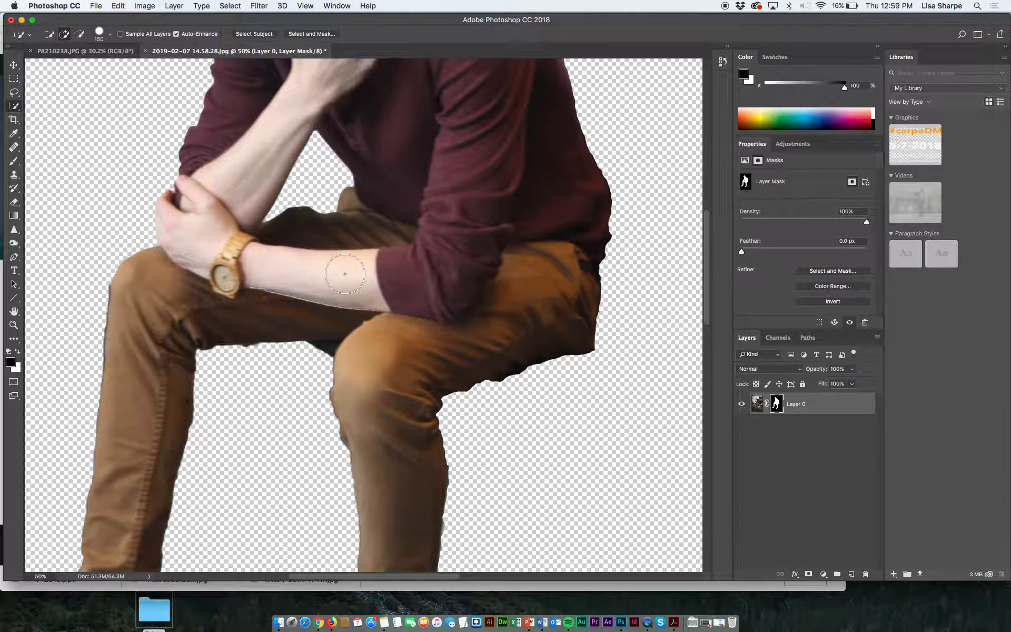
drag(469, 366, 370, 453)
scroll(370, 453, up, 10)
scroll(370, 453, left, 3)
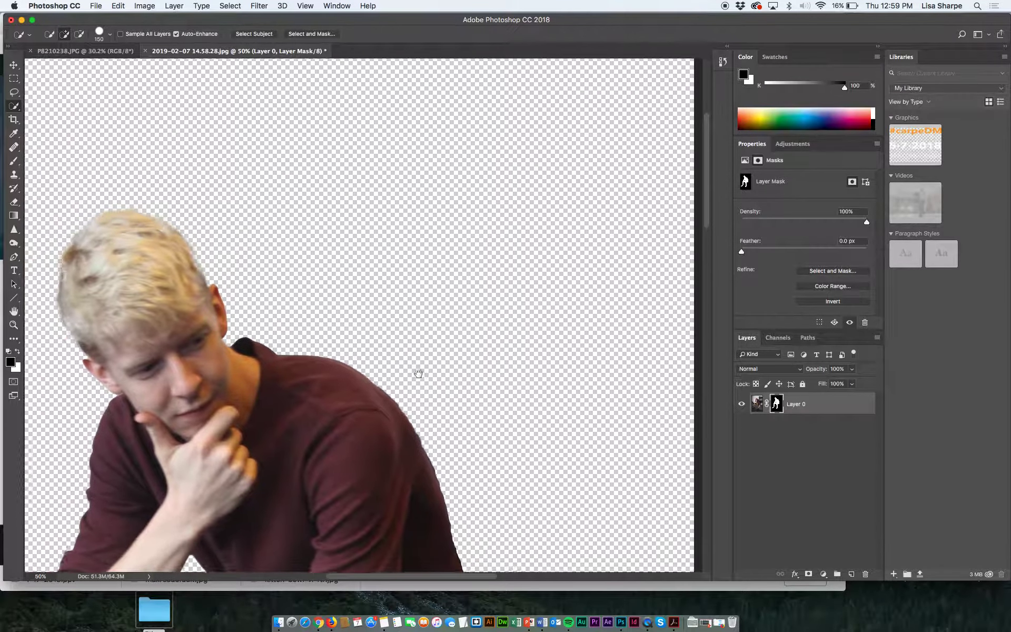
key(super+equal)
key(super+equal)
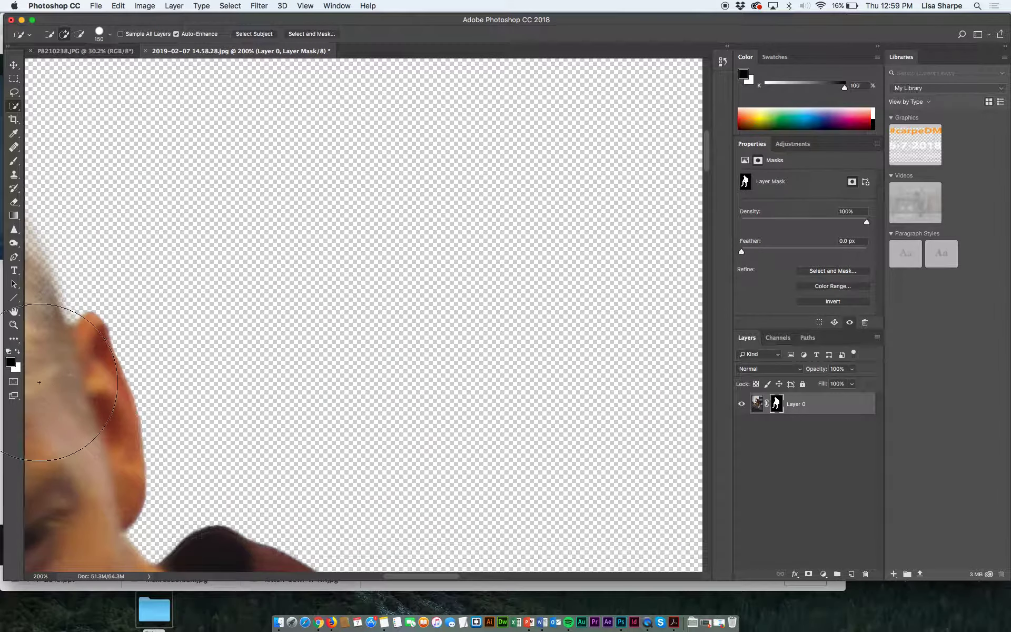
drag(72, 377, 579, 516)
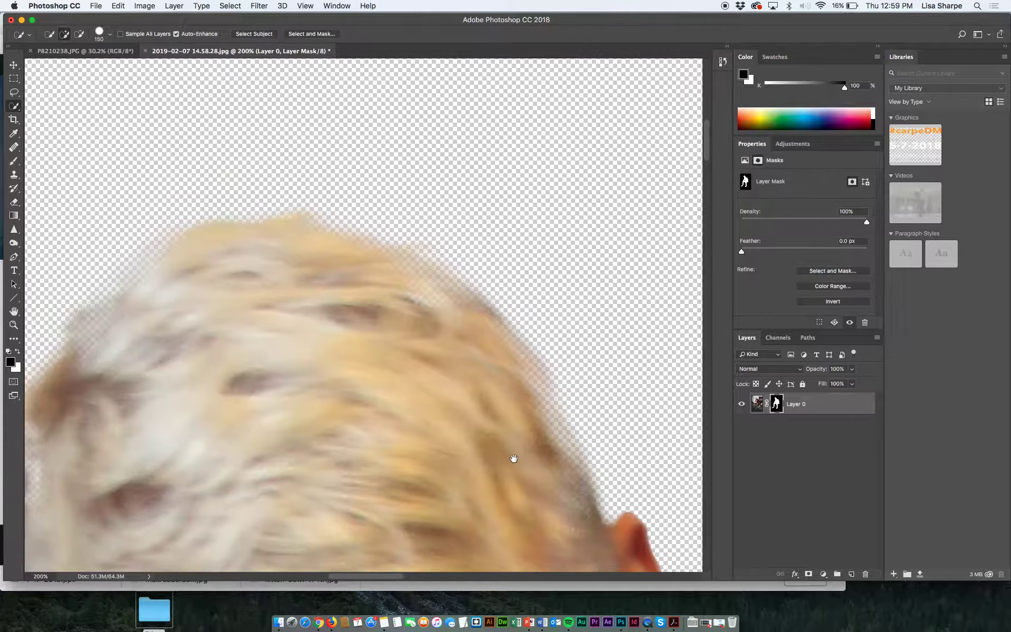
drag(464, 564, 476, 90)
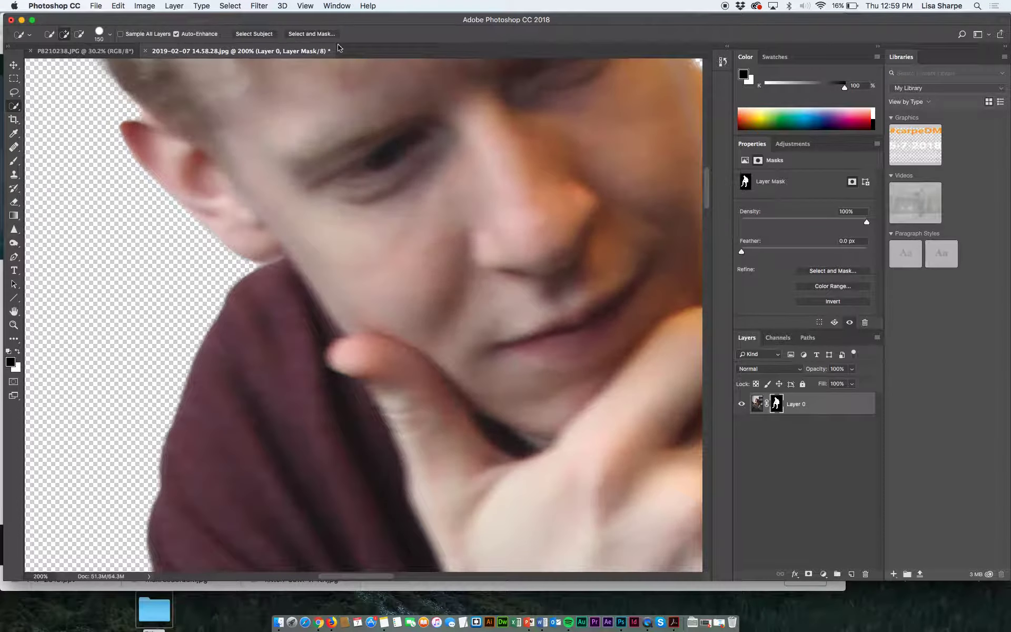
drag(261, 369, 292, 61)
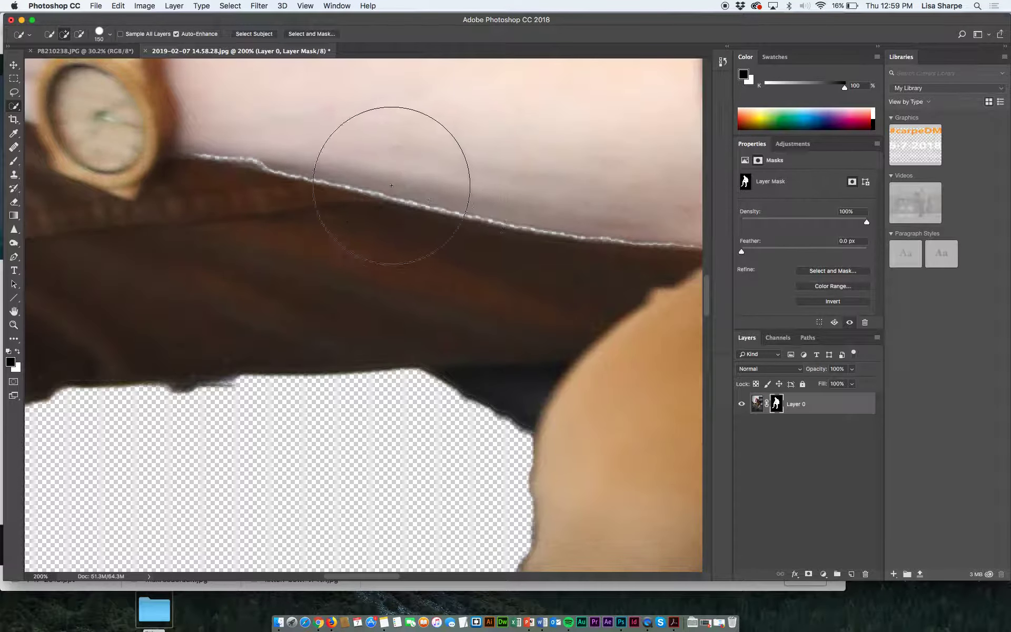
- Examine the masked edges along the trouser legs, behind the knee and under the thigh for leftover background
drag(597, 347, 375, 77)
drag(561, 342, 426, 11)
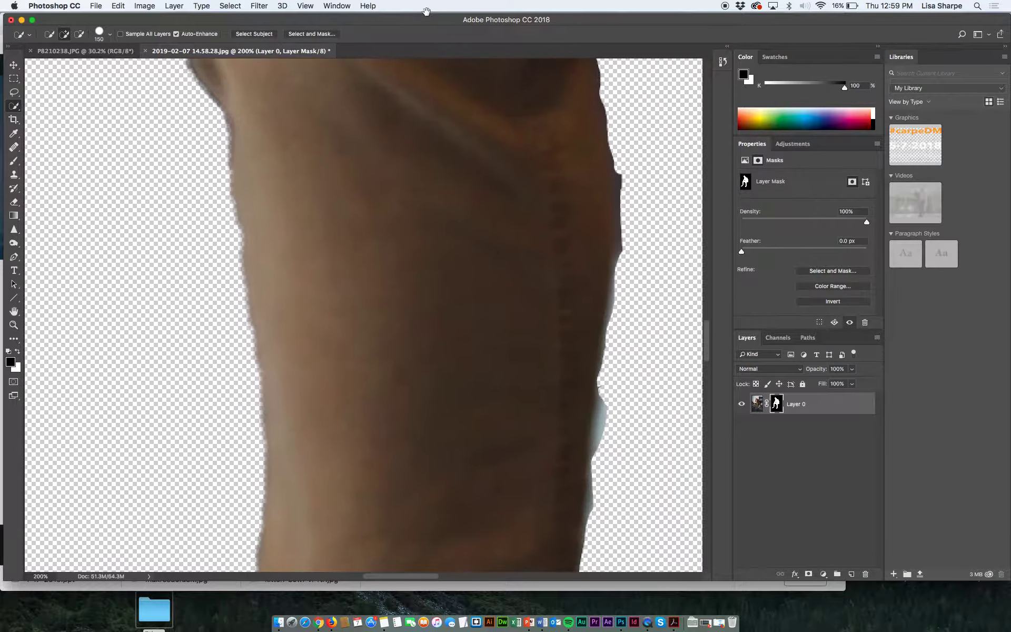
drag(388, 366, 354, 106)
drag(368, 294, 372, 90)
drag(364, 205, 217, 626)
scroll(260, 550, up, 10)
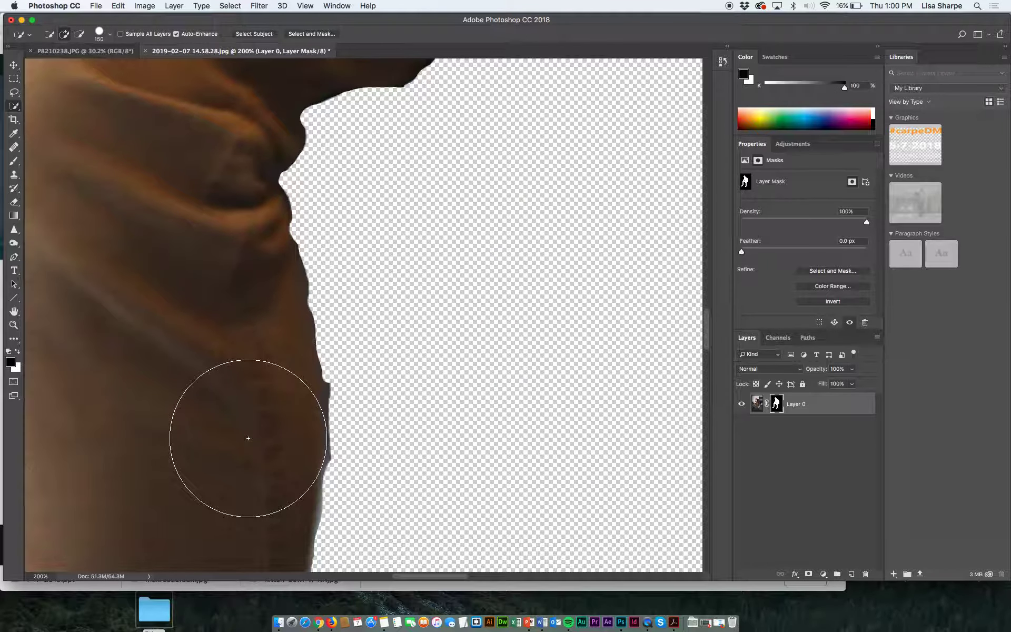
drag(319, 357, 56, 542)
mouse_move(330, 341)
mouse_down()
mouse_move(293, 433)
mouse_move(266, 548)
mouse_up()
drag(396, 296, 318, 542)
drag(312, 470, 329, 178)
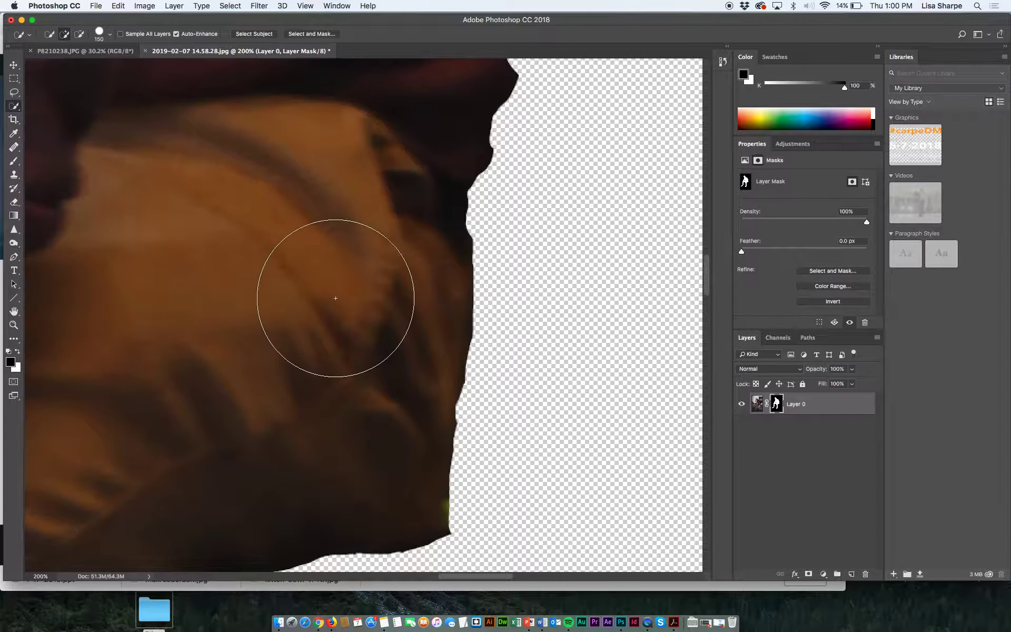
mouse_move(248, 327)
mouse_down()
mouse_move(353, 151)
mouse_move(435, 82)
mouse_move(519, 64)
mouse_move(444, 112)
mouse_up()
mouse_move(264, 388)
mouse_down()
mouse_move(433, 232)
mouse_move(332, 357)
mouse_move(330, 212)
mouse_up()
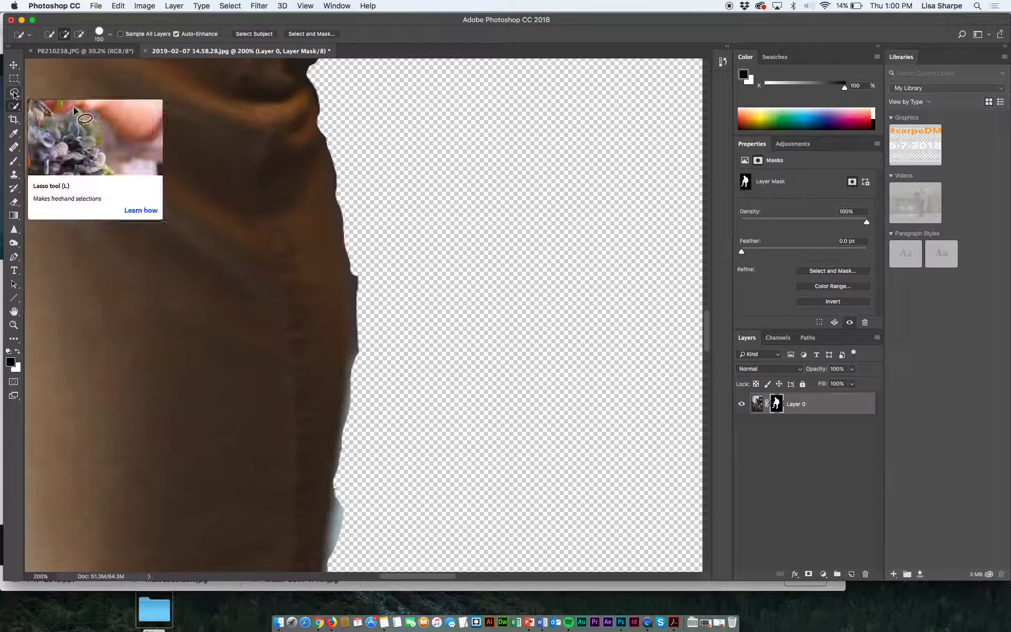
- View Layer 0's mask on its own, return to the masked image, and ready the Brush tool with white as foreground color
alt+click(776, 403)
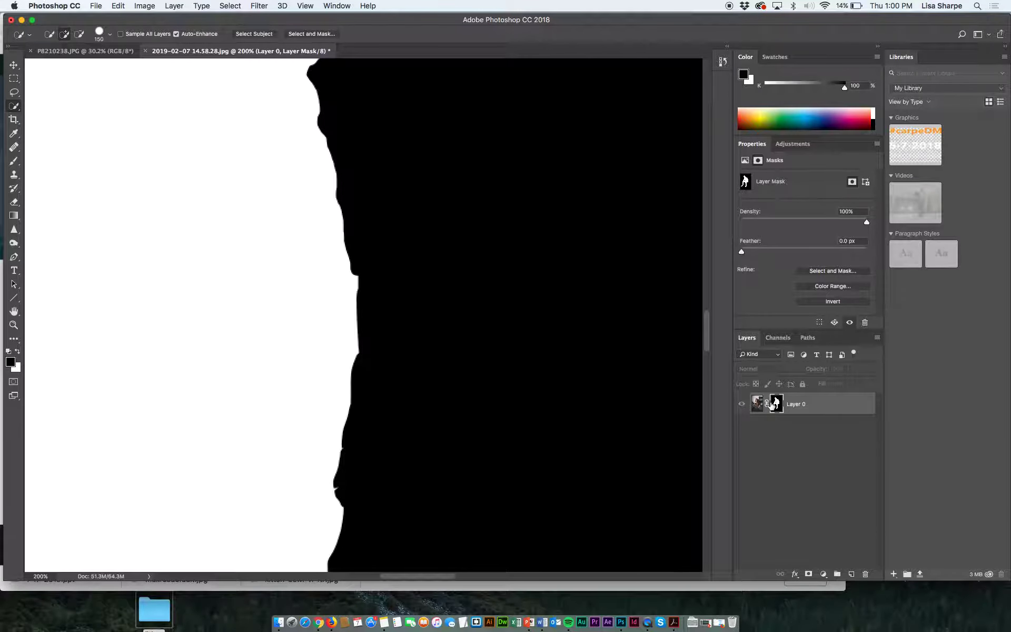
alt+click(775, 406)
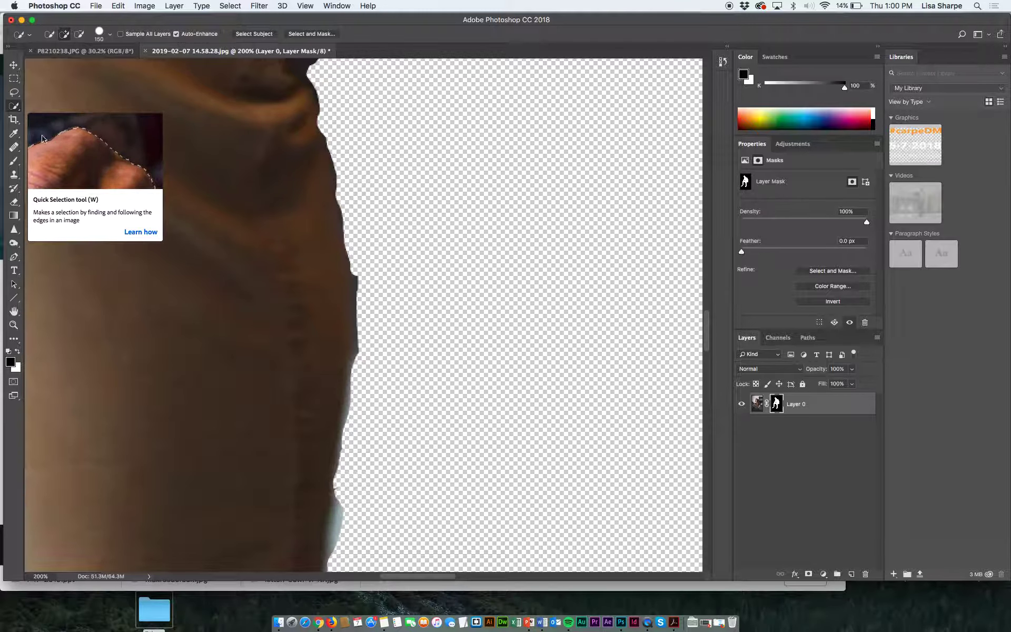
click(15, 161)
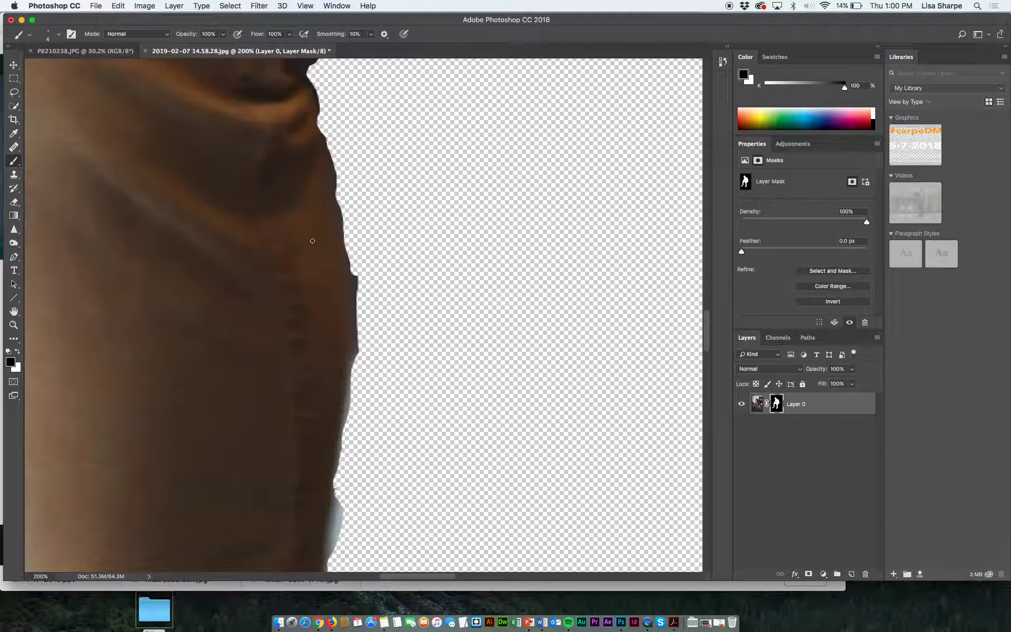
key(x)
- View the whole mountain stream image, then return to the man's photo and show his full cutout
click(111, 52)
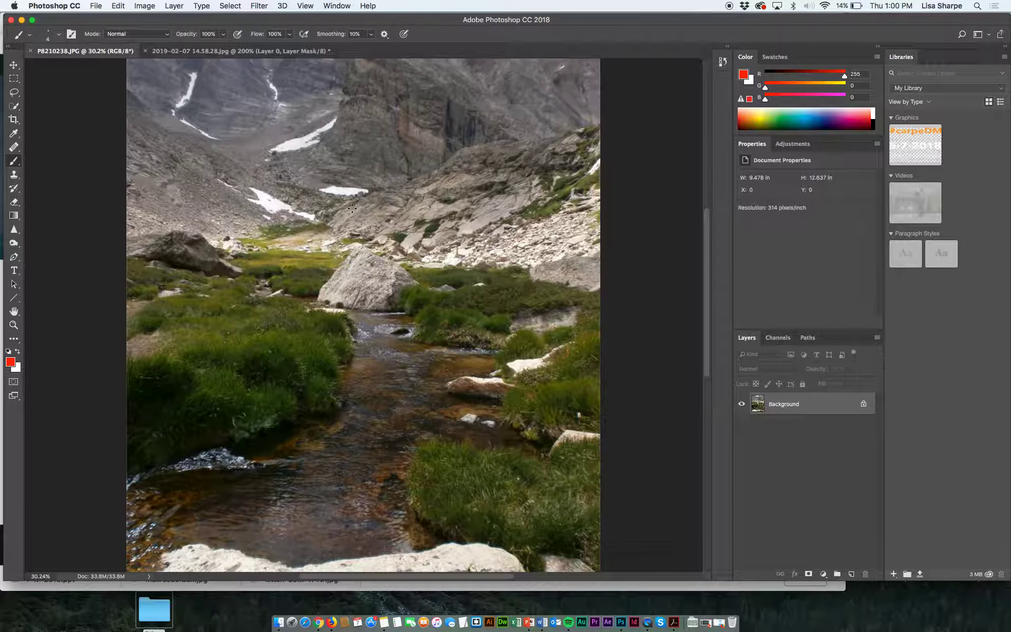
key(super+0)
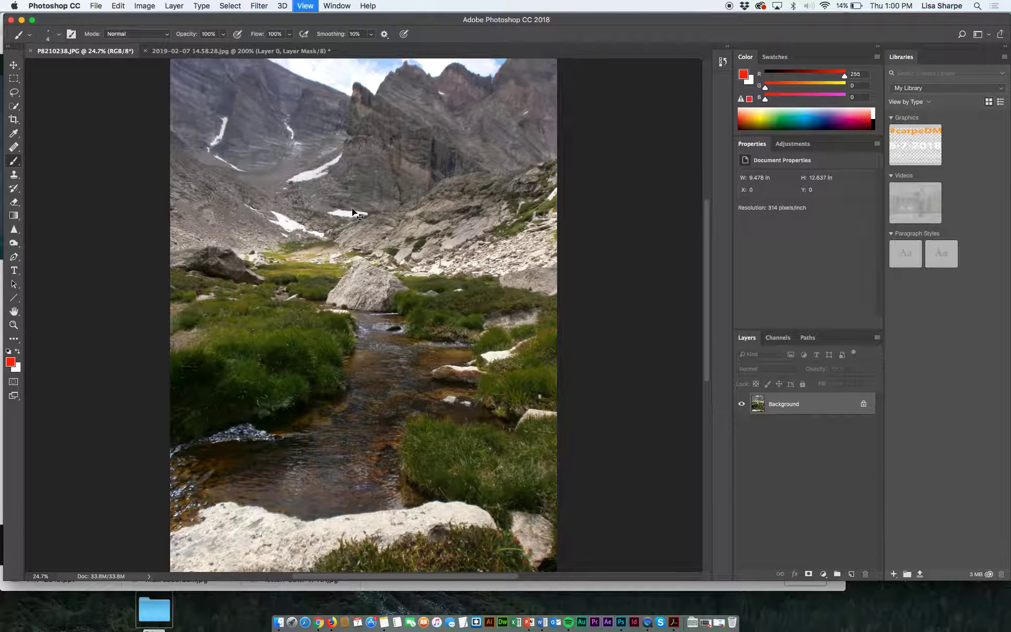
key(super+minus)
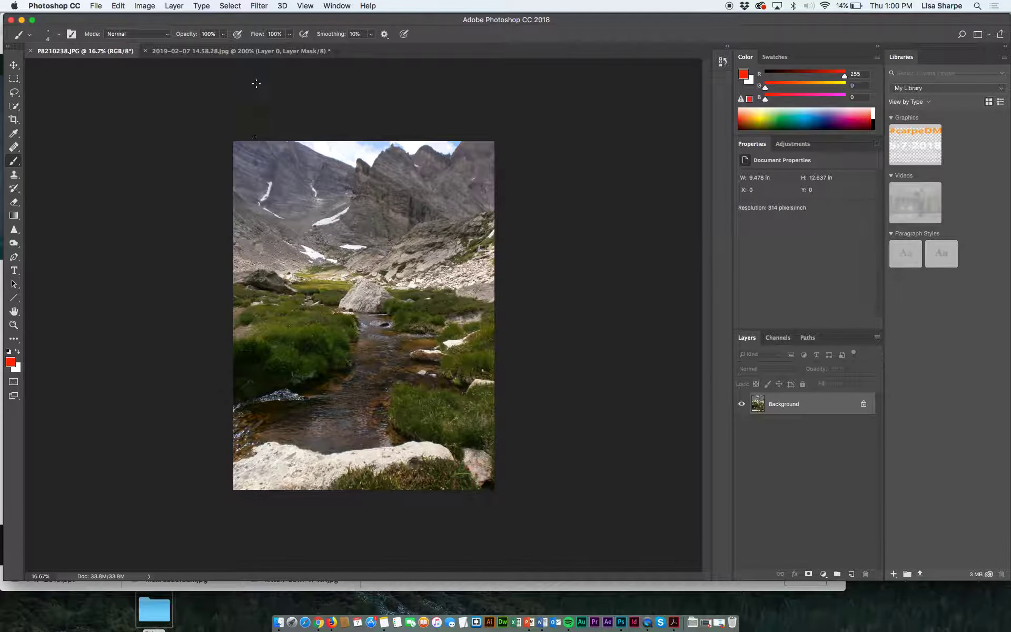
click(260, 50)
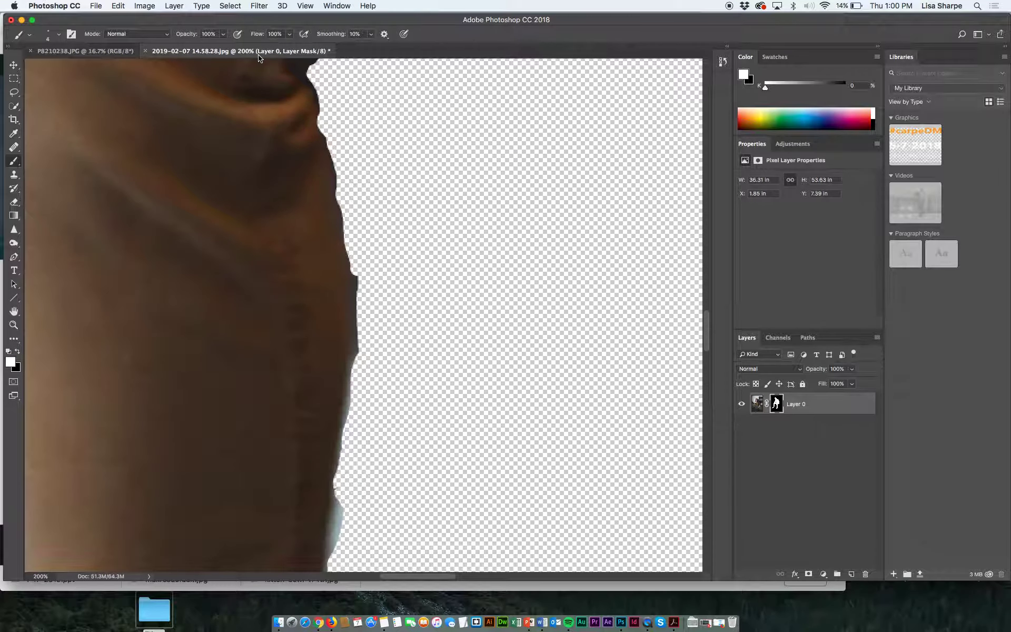
key(super+0)
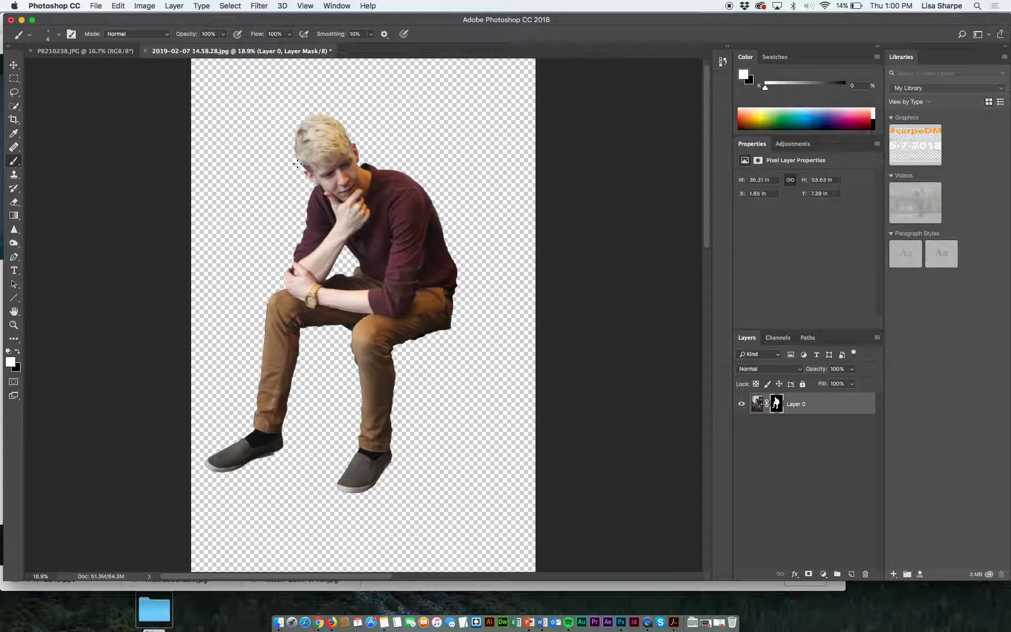
- Float the man's photo in its own window and move his masked layer into the mountain stream image, accepting the color profile conversion
key(v)
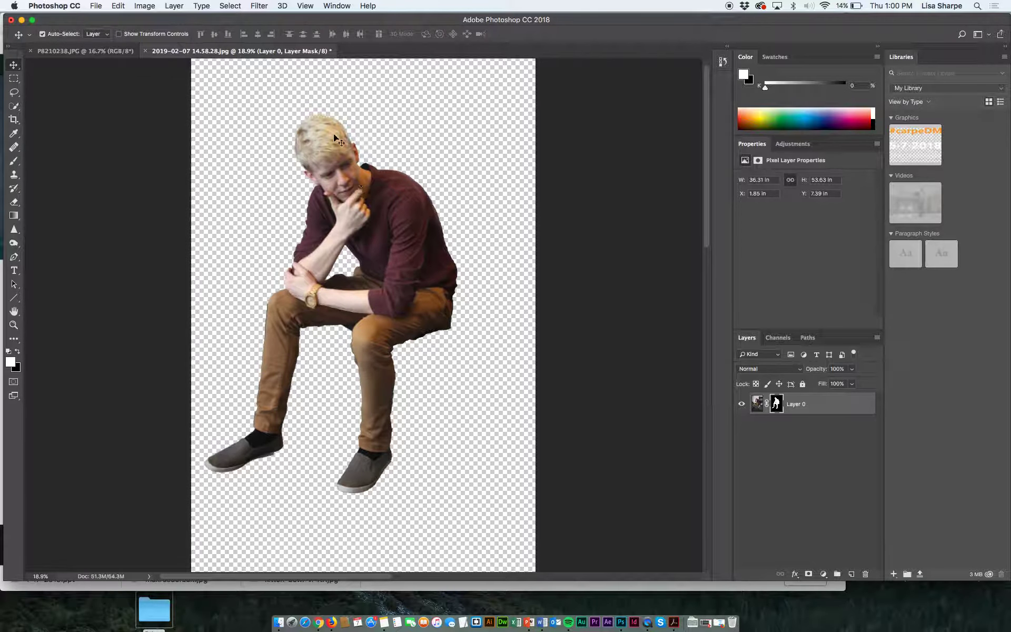
drag(251, 53, 368, 88)
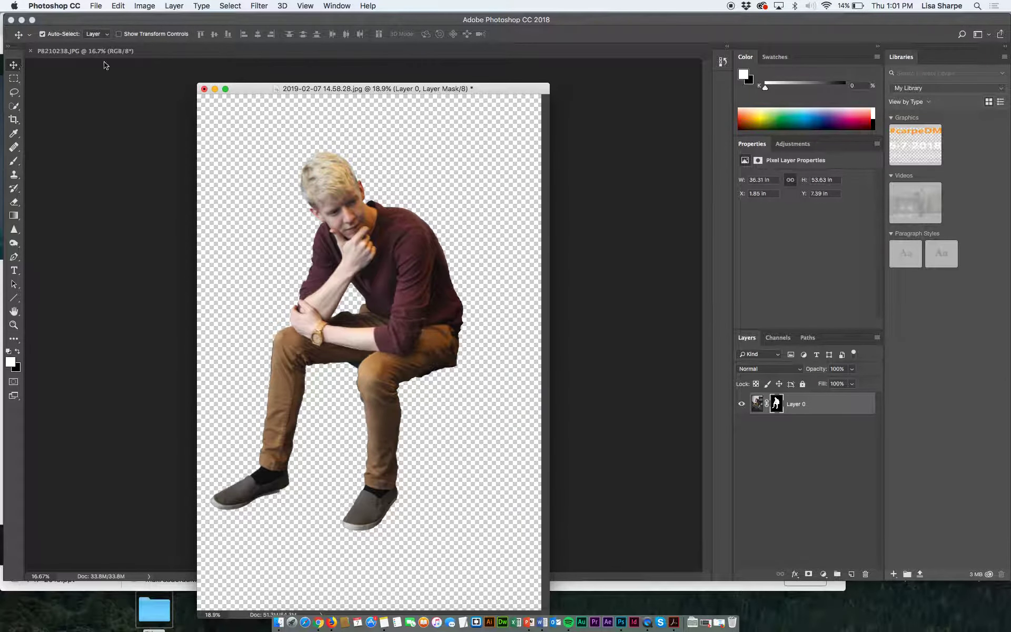
drag(235, 87, 519, 82)
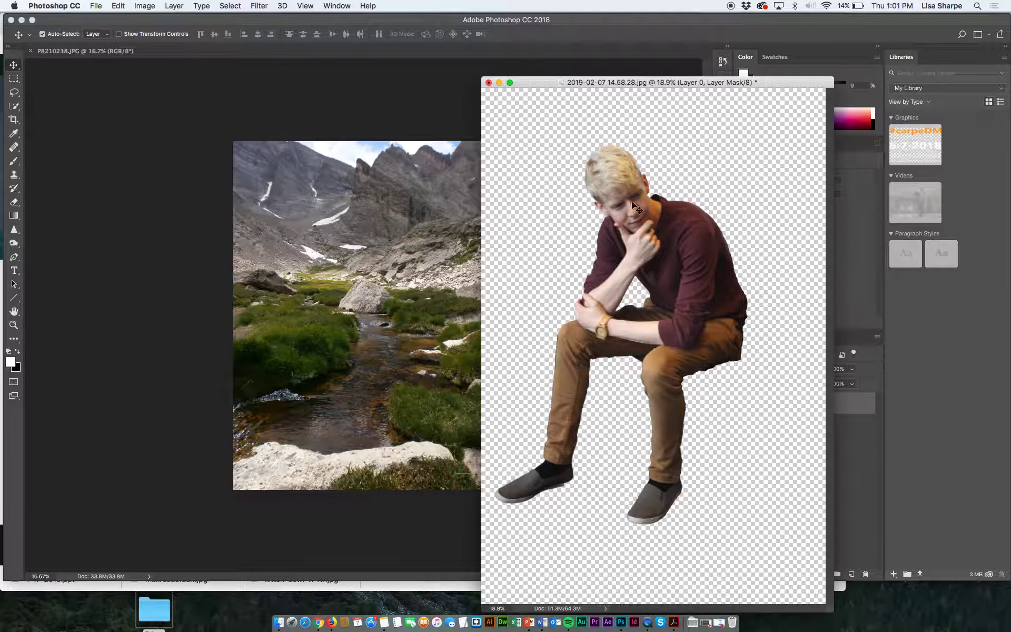
drag(636, 211, 367, 218)
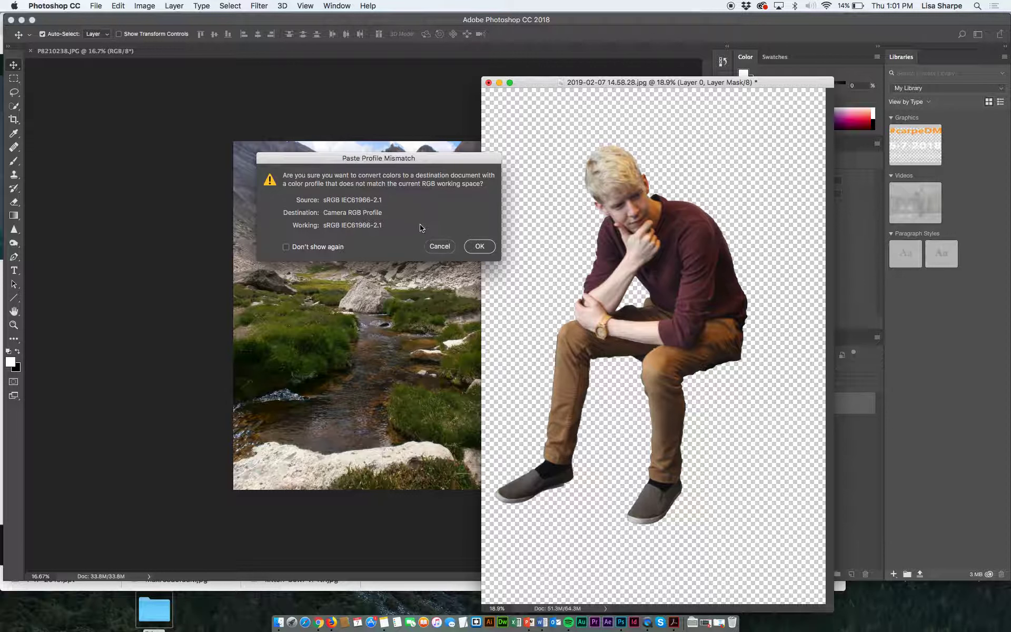
click(479, 247)
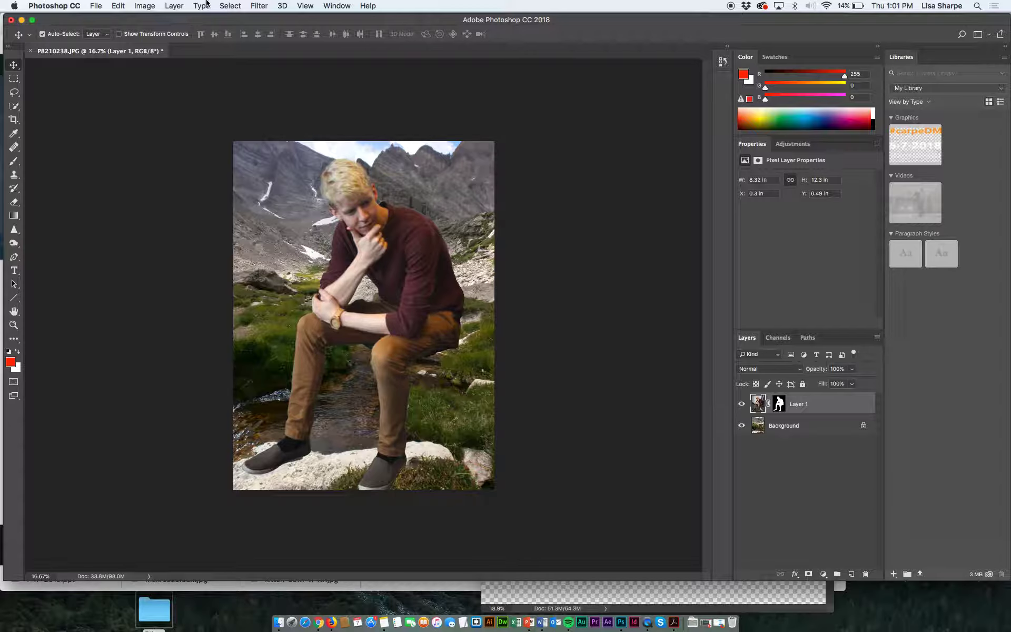
- Scale the man's layer proportionally to about 32% with Free Transform and move it over the boulder by the stream, undoing any distorted scaling
click(174, 6)
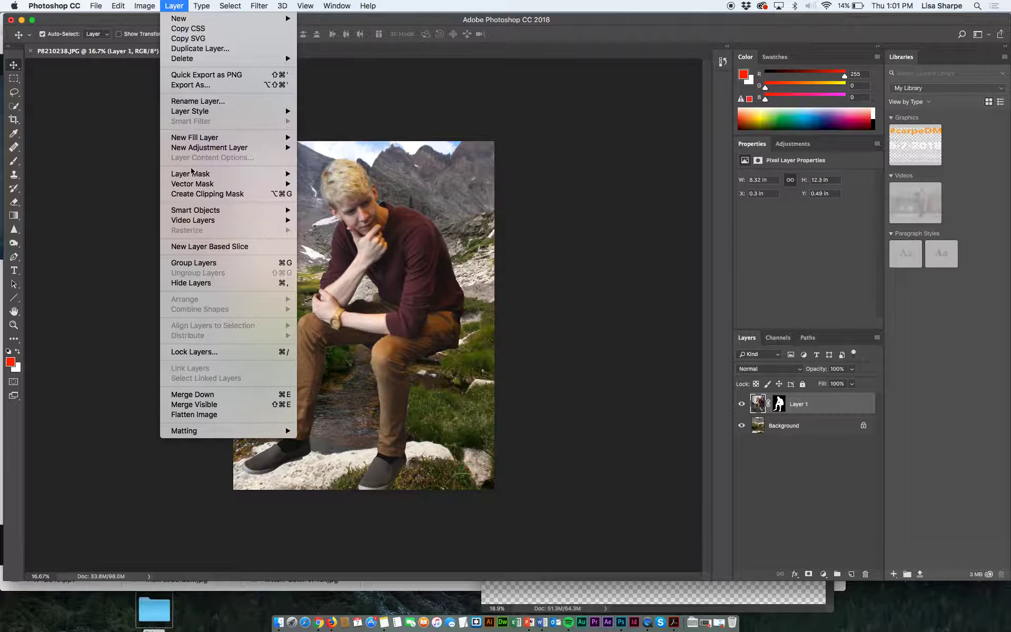
click(172, 3)
key(super+t)
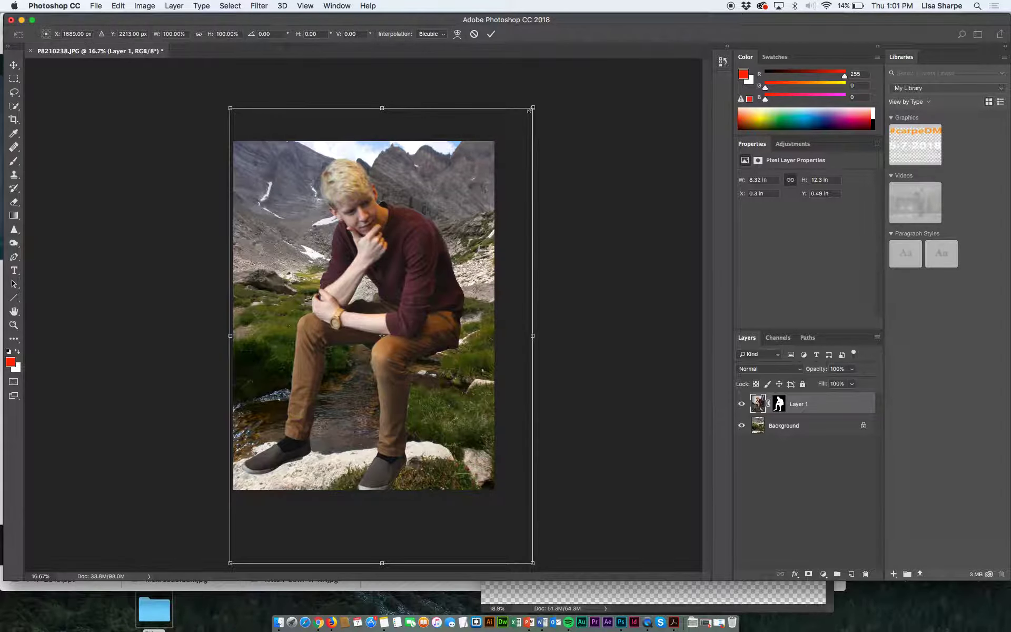
drag(532, 109, 344, 128)
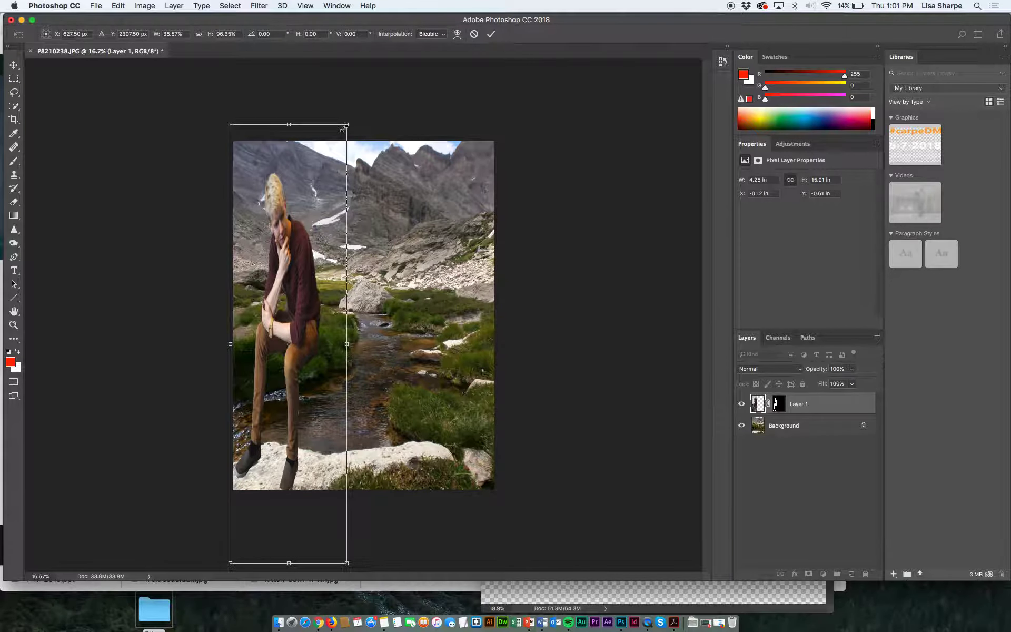
key(super+z)
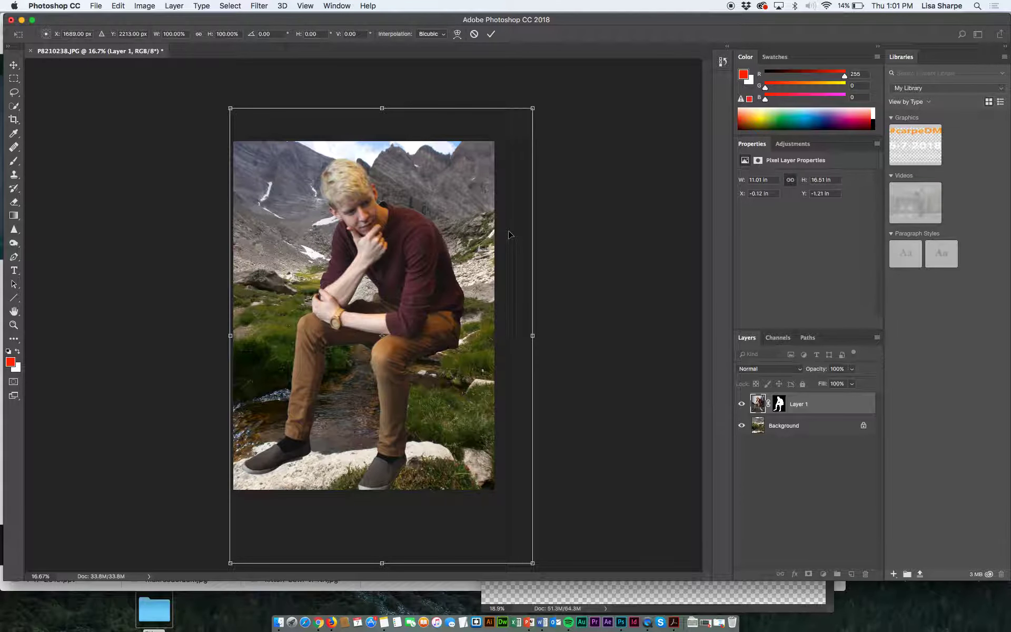
drag(533, 107, 282, 388)
drag(287, 476, 365, 270)
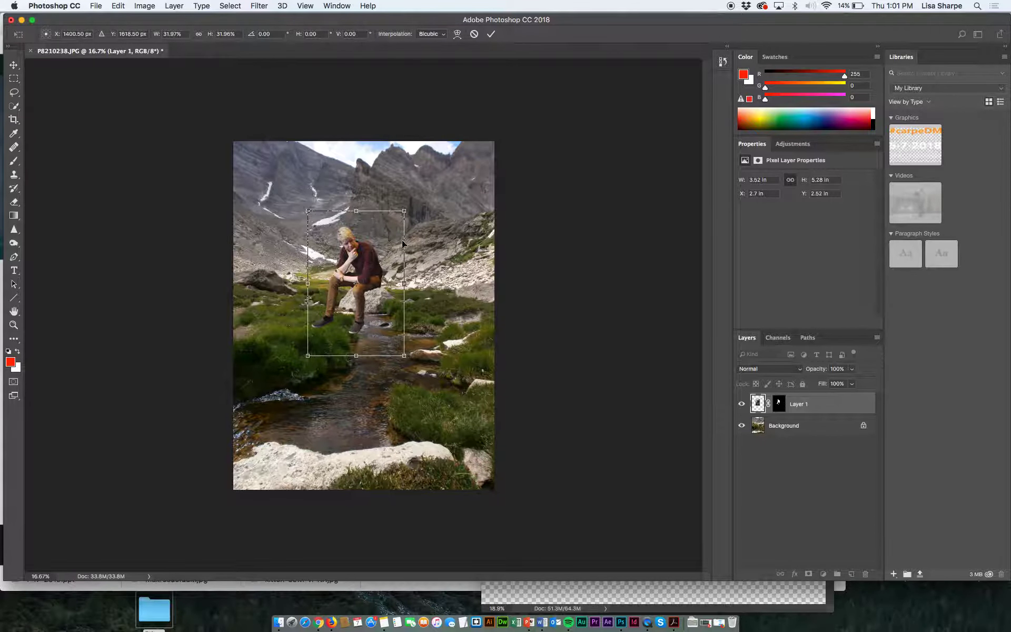
- Shrink the man to about 12.85%, seat him on top of the boulder, apply the transform and nudge him slightly left
drag(403, 210, 367, 260)
drag(340, 308, 375, 267)
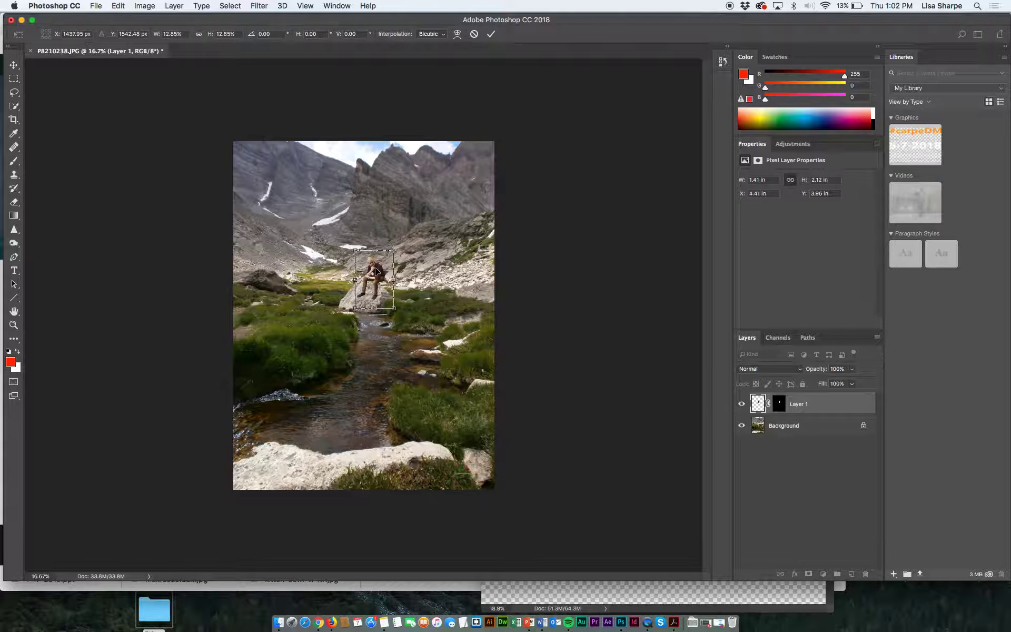
key(Return)
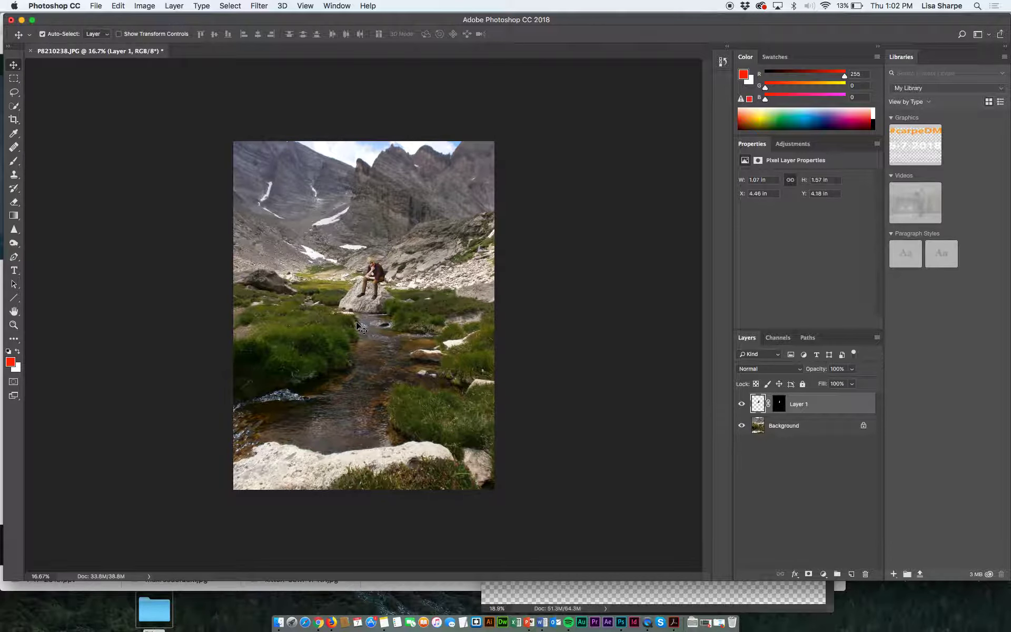
drag(375, 272, 371, 272)
- Try enlarging the already shrunken man to about 637% with Free Transform to check his quality, and cancel the transform
key(super+1)
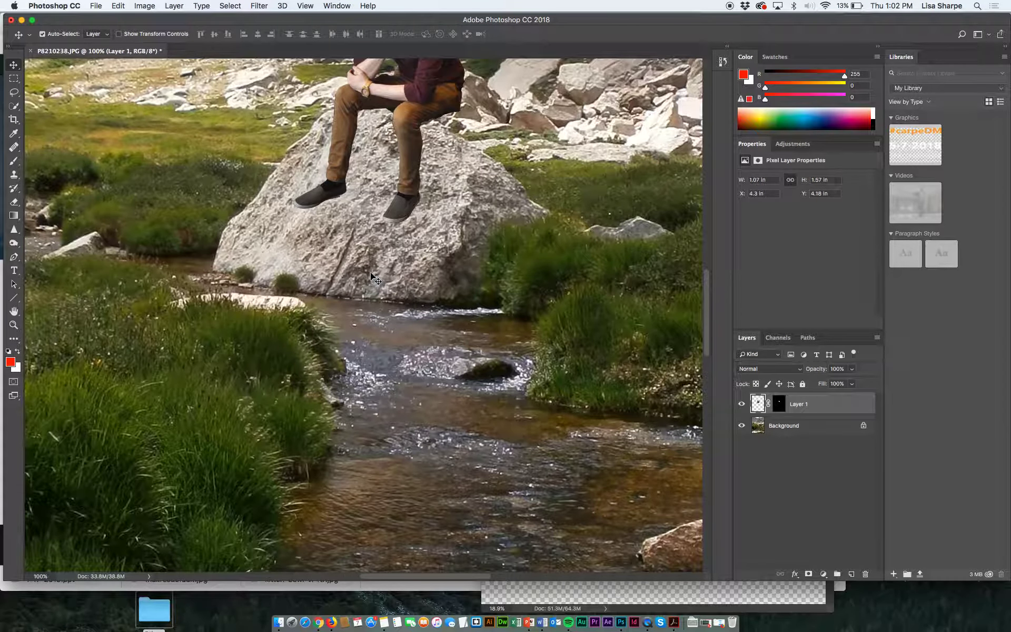
key(super+t)
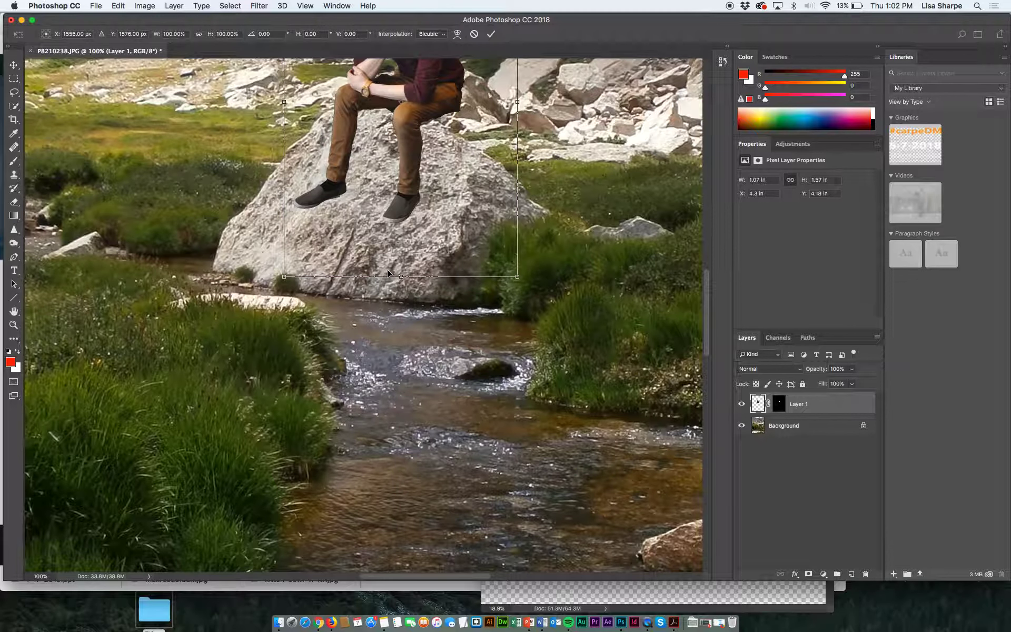
scroll(387, 270, up, 6)
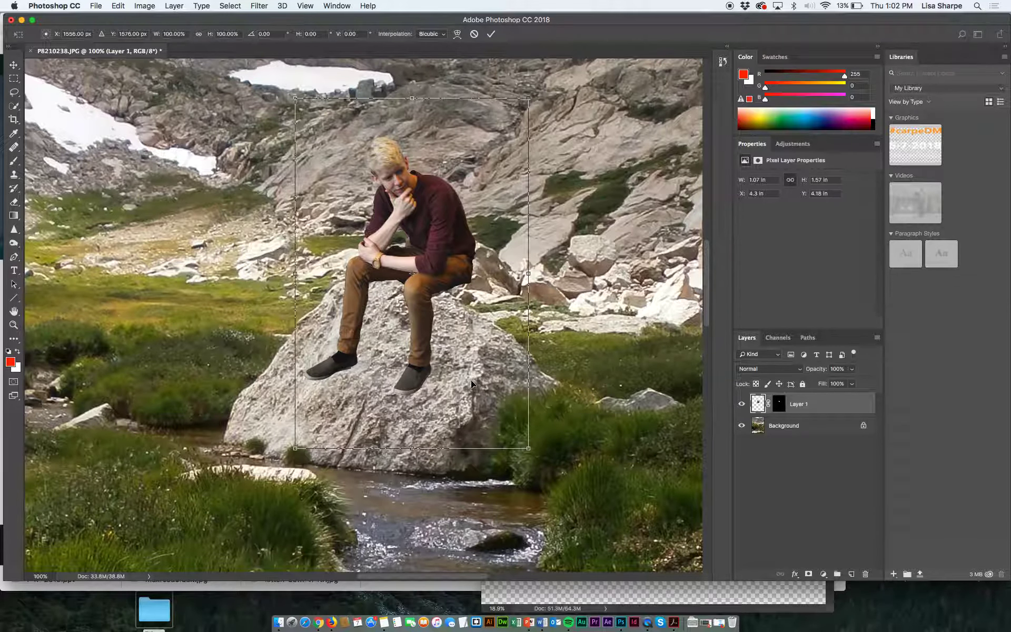
key(super+minus)
key(super+0)
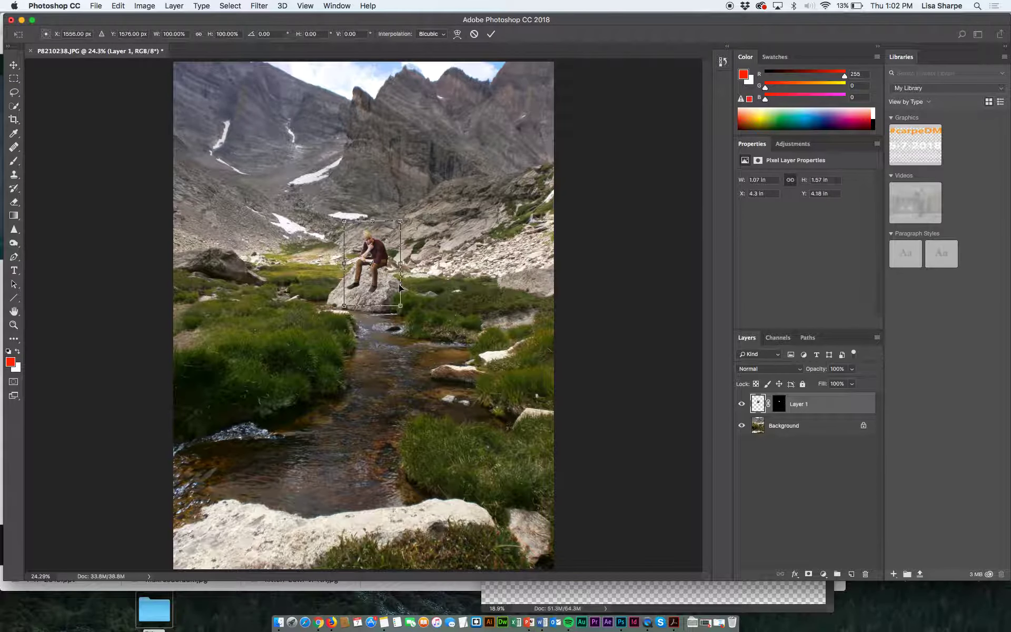
drag(399, 303, 597, 599)
drag(344, 222, 216, 70)
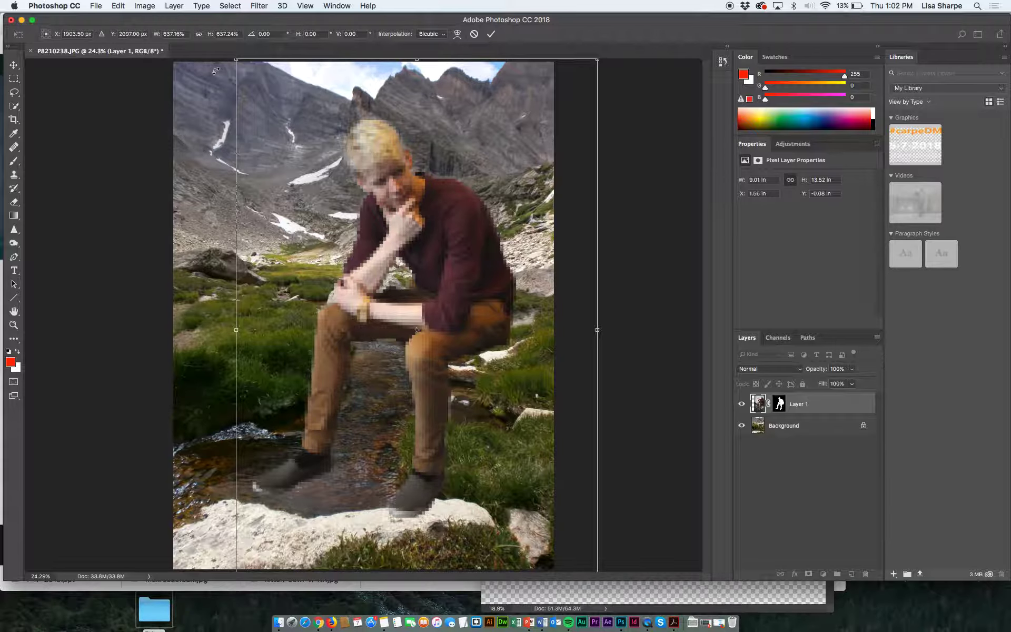
key(Escape)
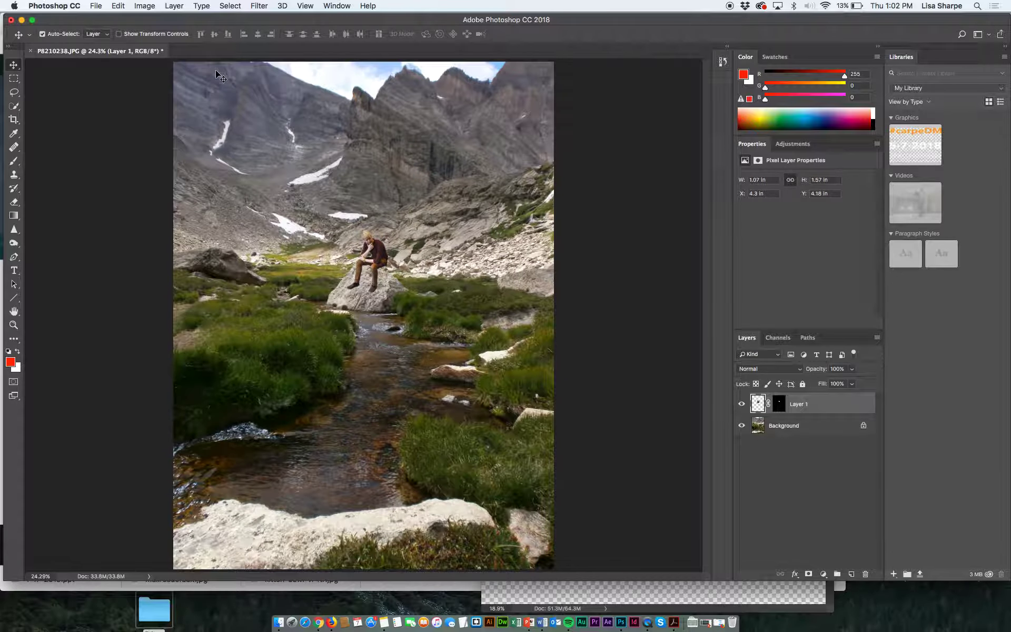
- Move the man slightly down and to the left on the boulder, to about X 4.22 in and Y 4.27 in
scroll(396, 320, up, 10)
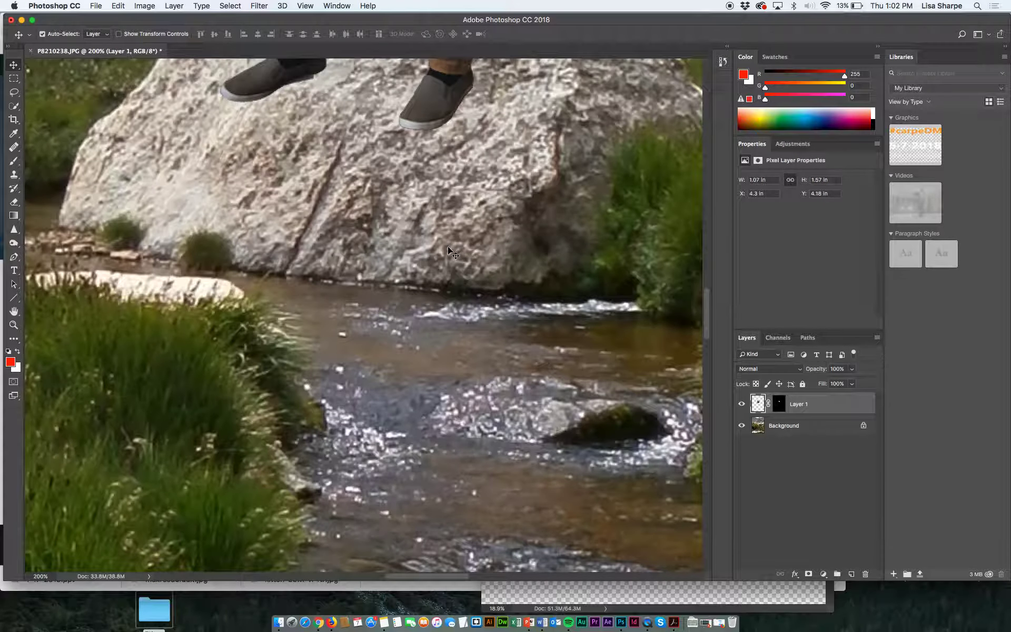
drag(447, 111, 356, 287)
scroll(394, 291, up, 5)
drag(392, 389, 475, 452)
key(super+0)
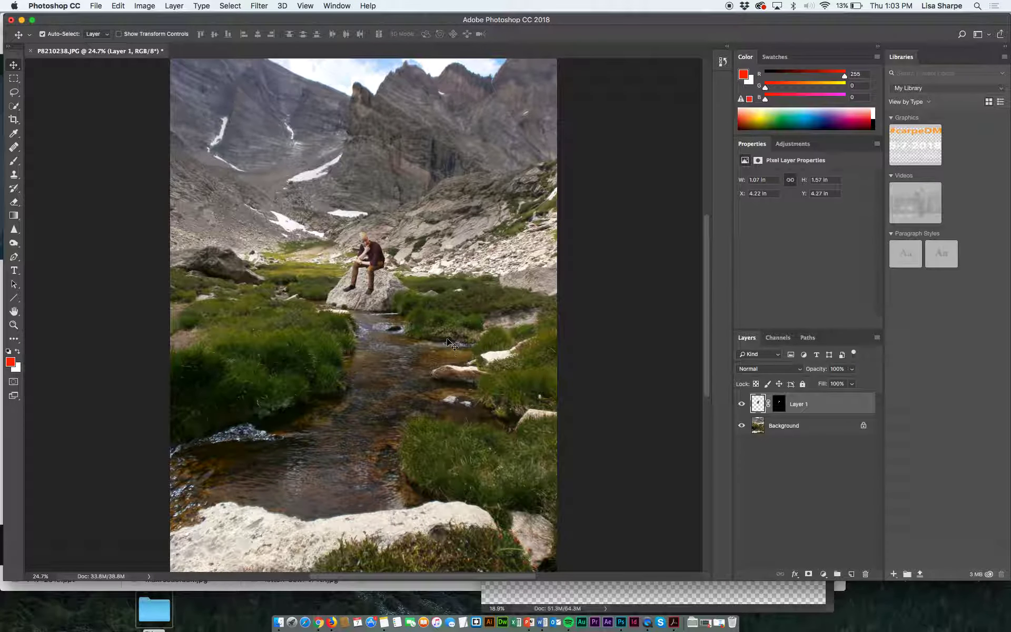
- Revert the image through its history to the Drag Layer state, bringing back the man at his original size
key(super)
key(super+plus)
key(super+plus)
key(super+plus)
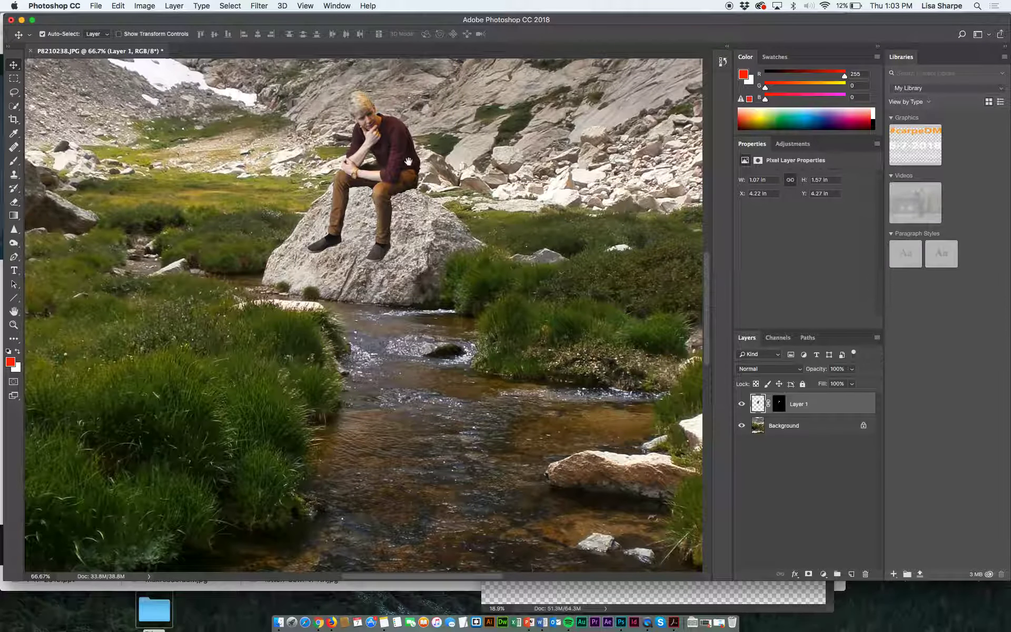
scroll(399, 228, up, 3)
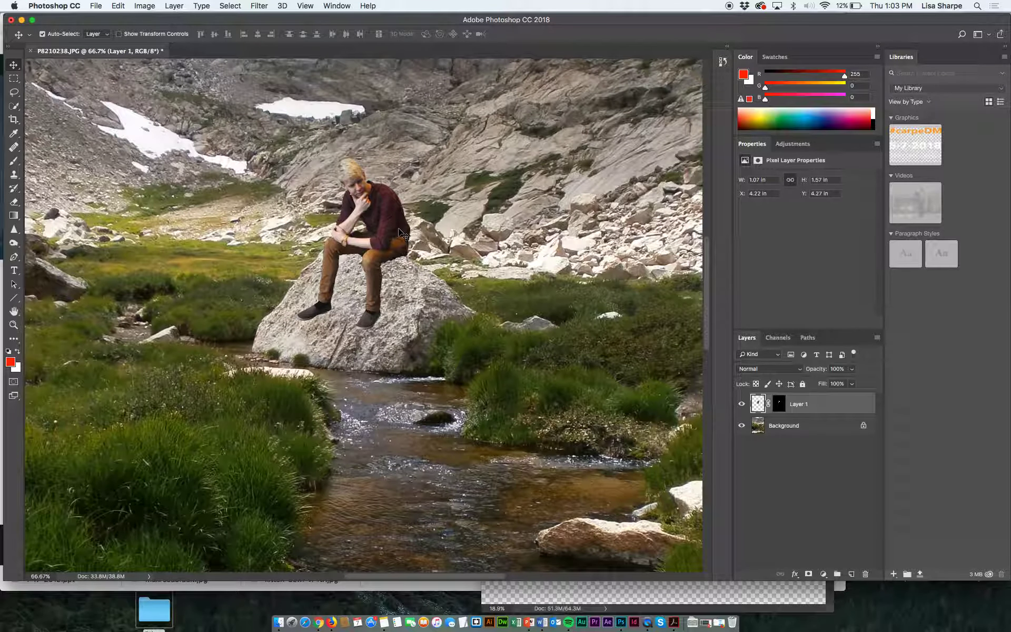
click(723, 61)
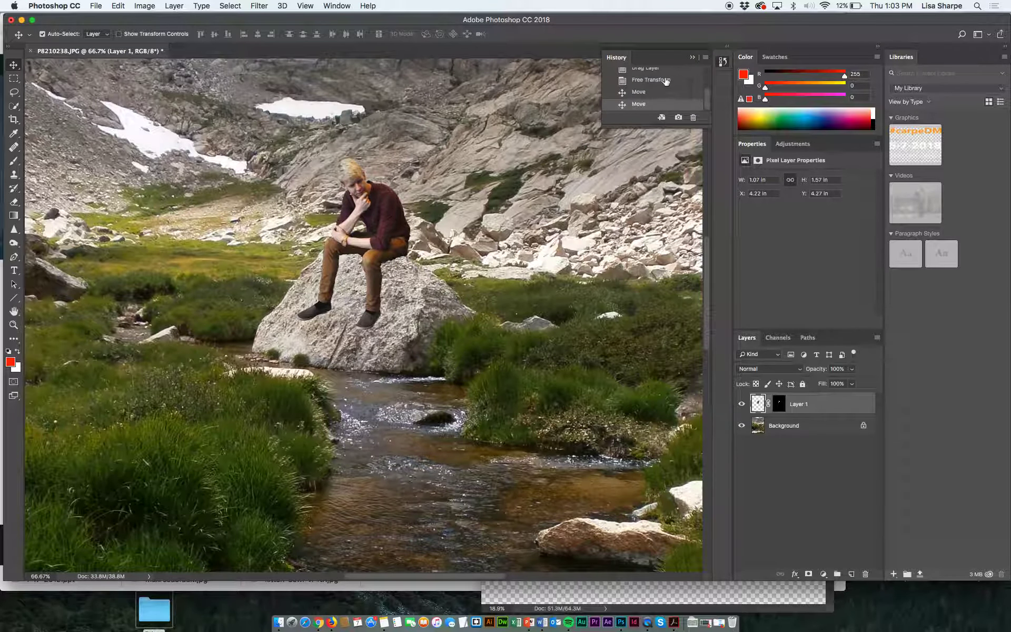
scroll(665, 81, up, 1)
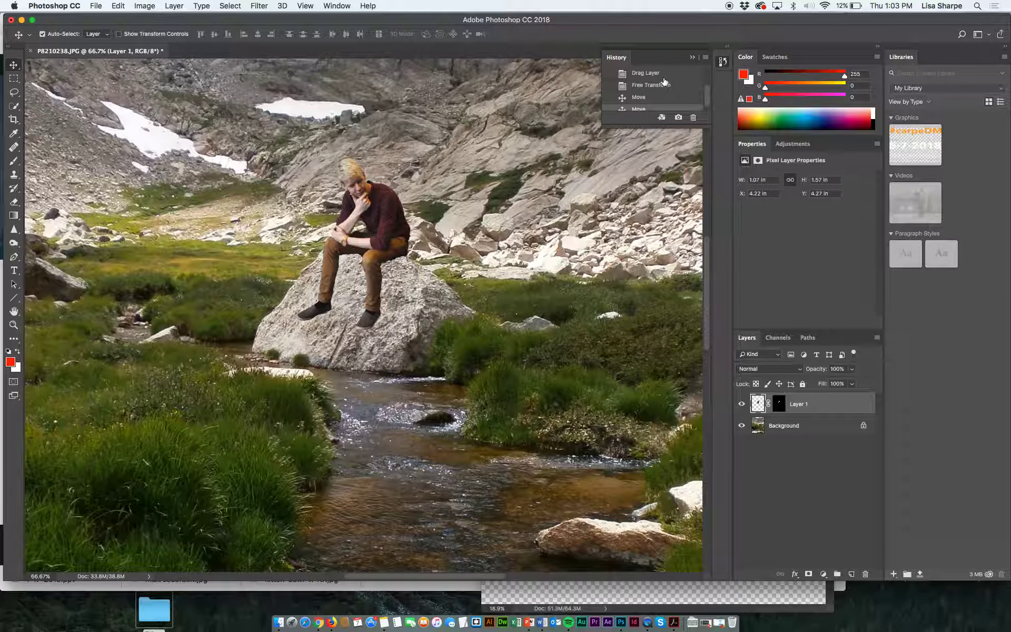
click(656, 90)
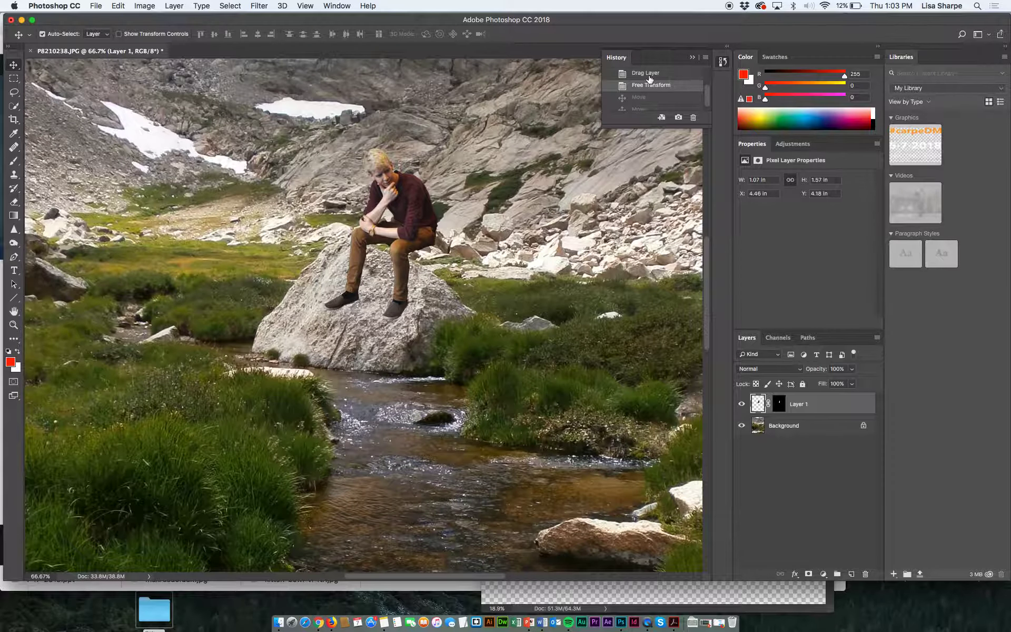
click(650, 76)
key(super+0)
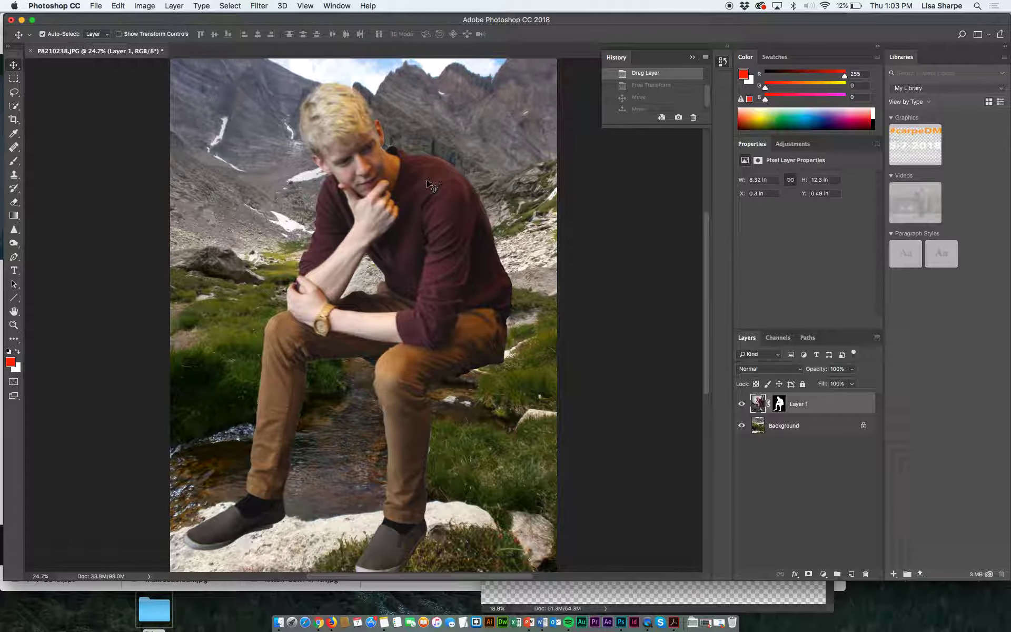
- Scale the man's layer proportionally to about 32.35% with Free Transform and move him up beside the boulder
key(super+t)
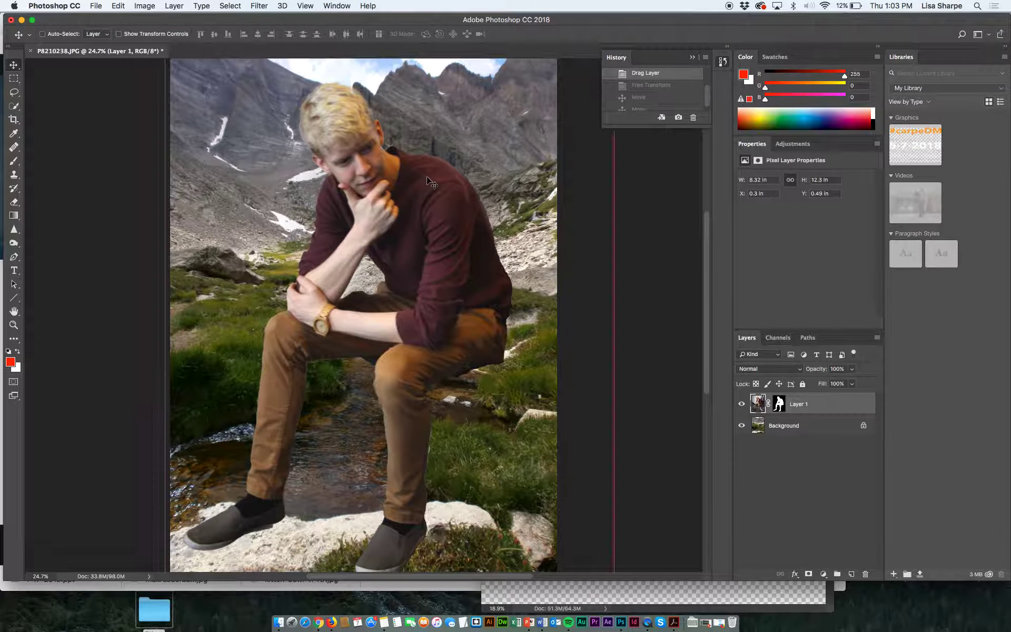
drag(439, 300, 446, 367)
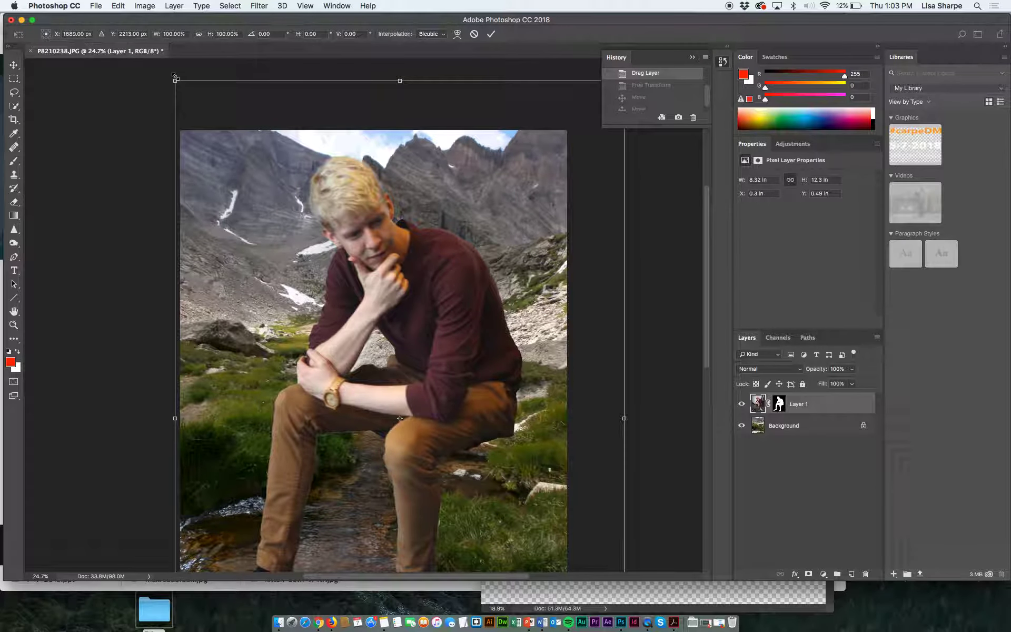
drag(175, 77, 479, 459)
drag(504, 512, 509, 520)
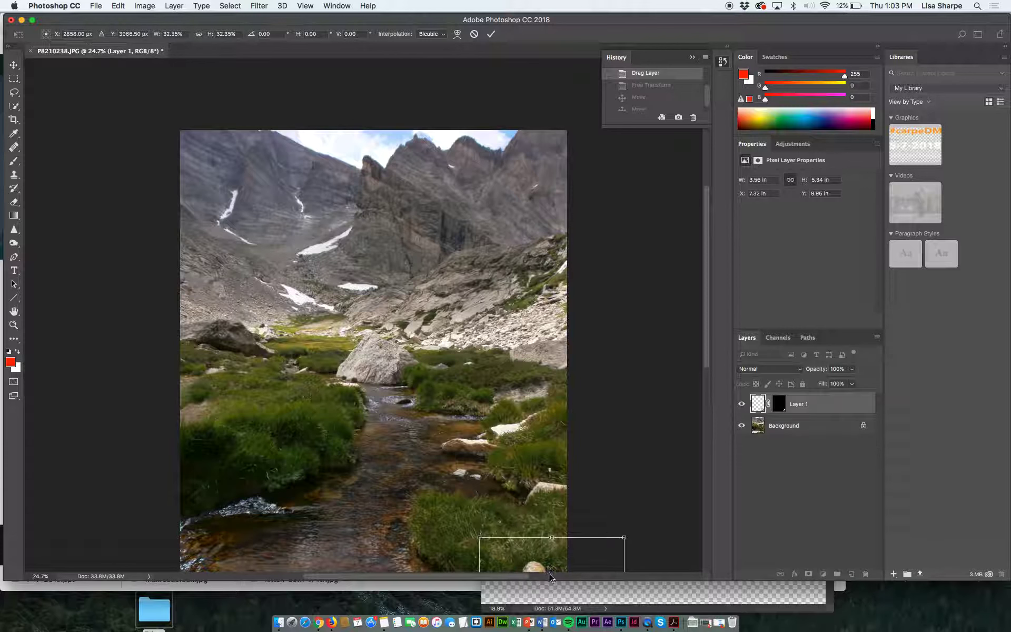
drag(541, 568, 491, 215)
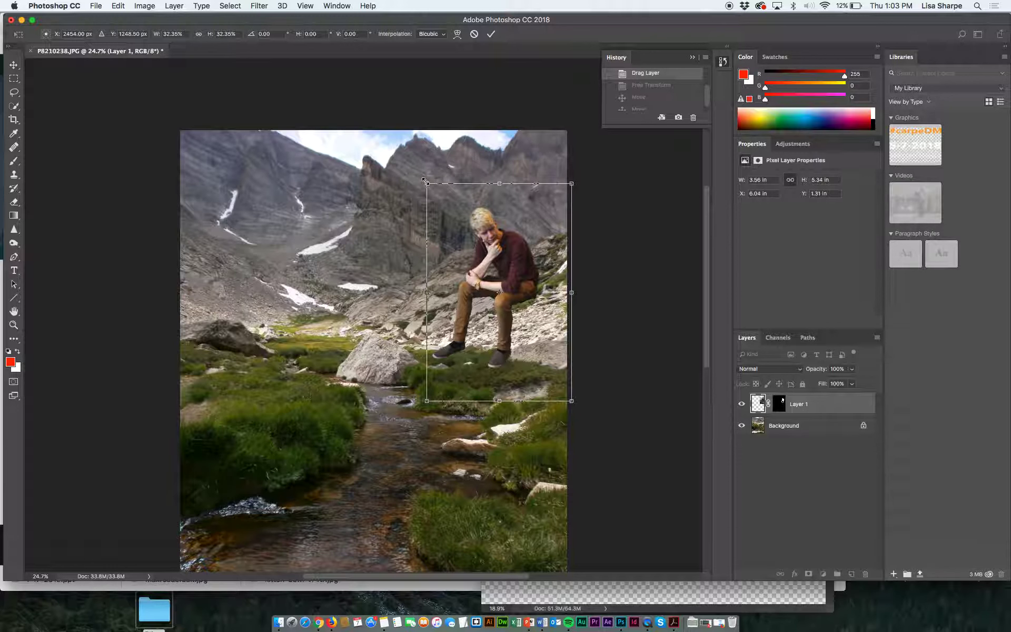
- Shrink the man further to about 9.95%, seat him on top of the boulder and apply the transform
drag(424, 180, 520, 313)
drag(552, 359, 391, 336)
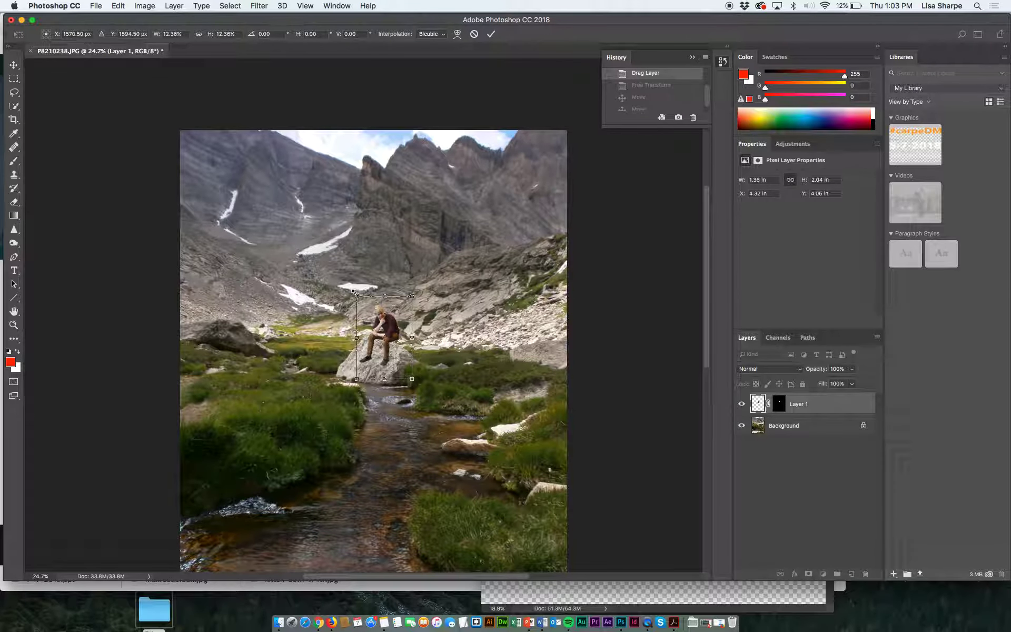
drag(351, 290, 366, 305)
drag(398, 344, 393, 337)
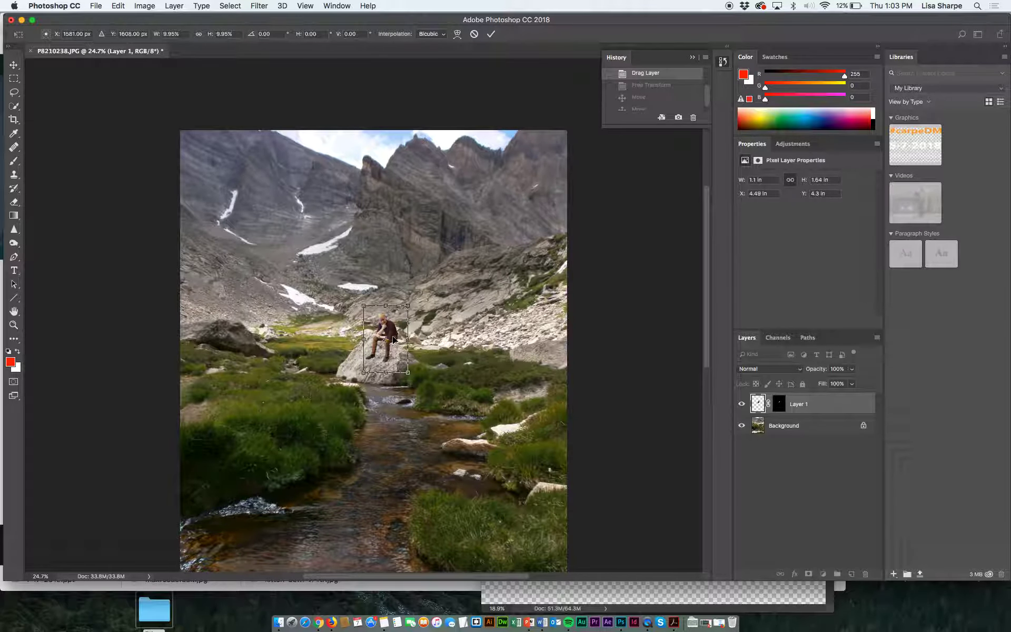
key(Return)
- Move the man slightly left on the boulder, to about X 4.41 in and Y 4.49 in
key(super+equal)
key(super+equal)
key(super+equal)
key(super+equal)
key(super+equal)
key(super+equal)
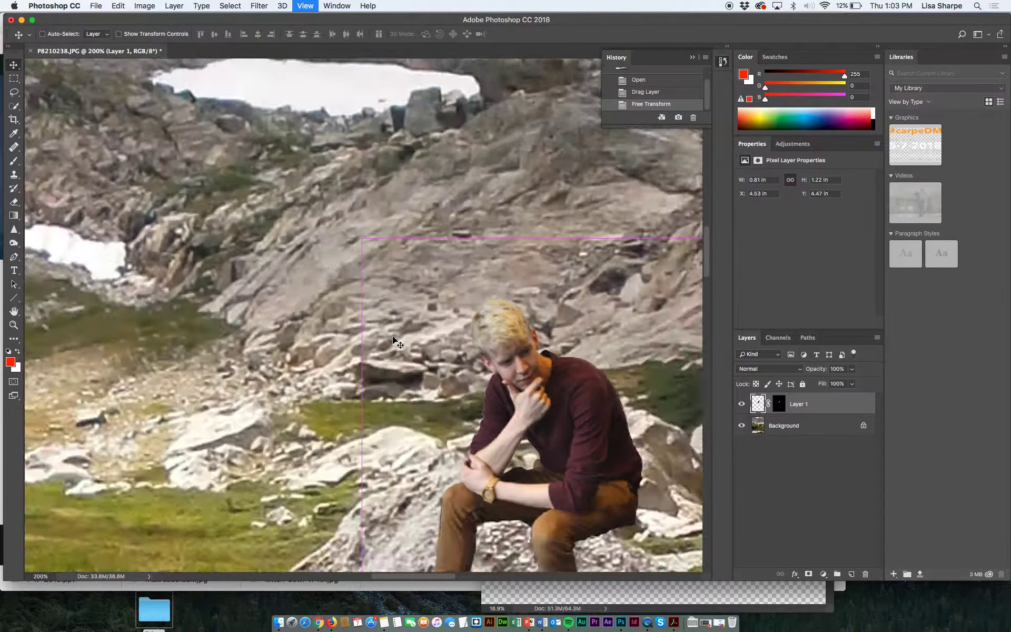
key(super+equal)
key(super+equal)
drag(489, 400, 237, 192)
key(super+minus)
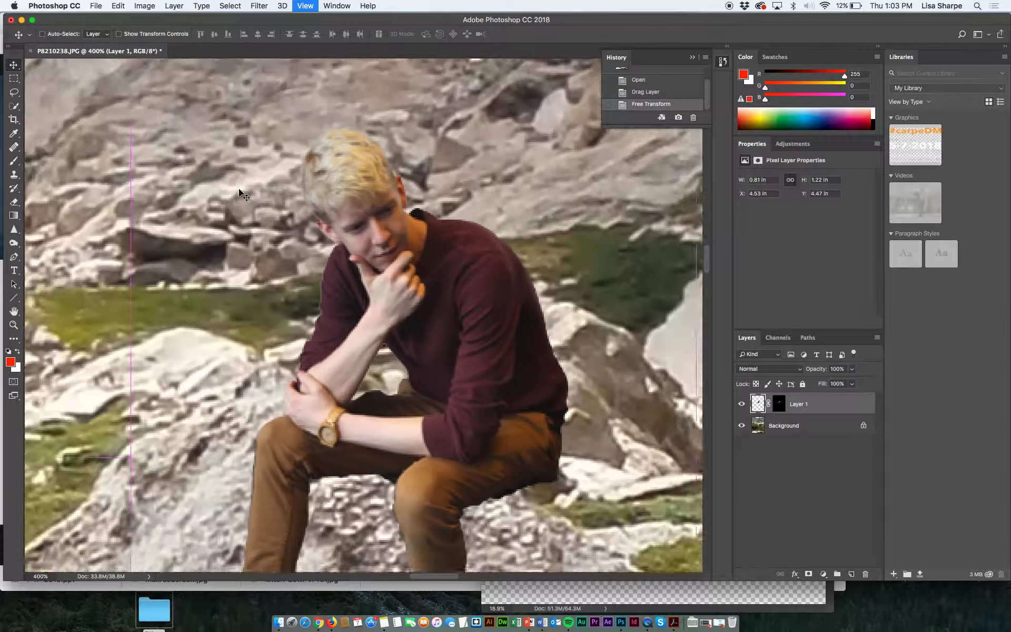
drag(404, 352, 360, 360)
key(shift+Left)
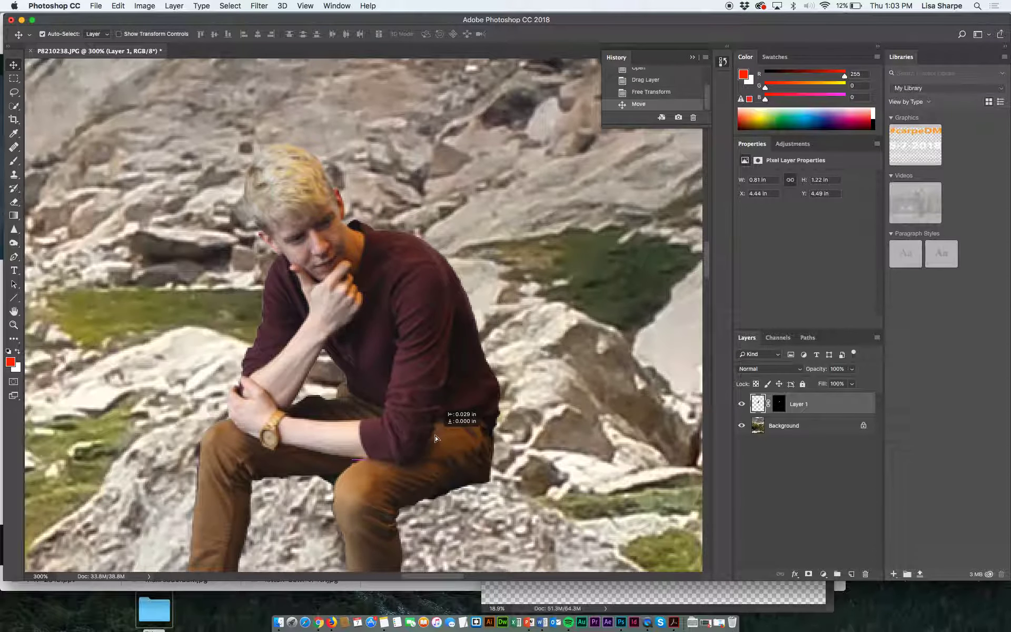
drag(436, 438, 427, 334)
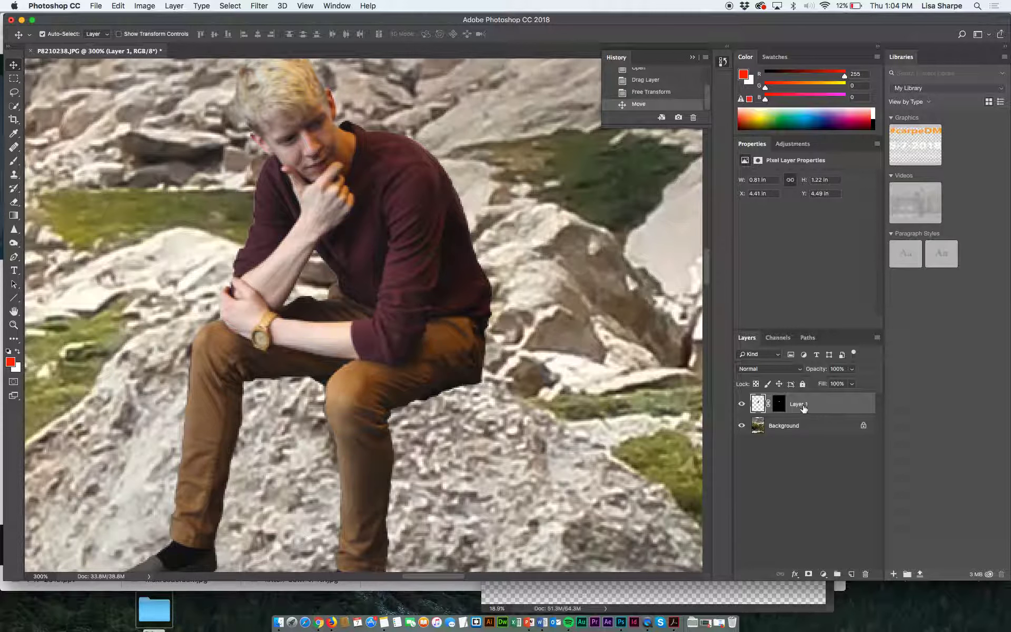
- Rename the man's layer with his first name
text(Ethan)
key(Return)
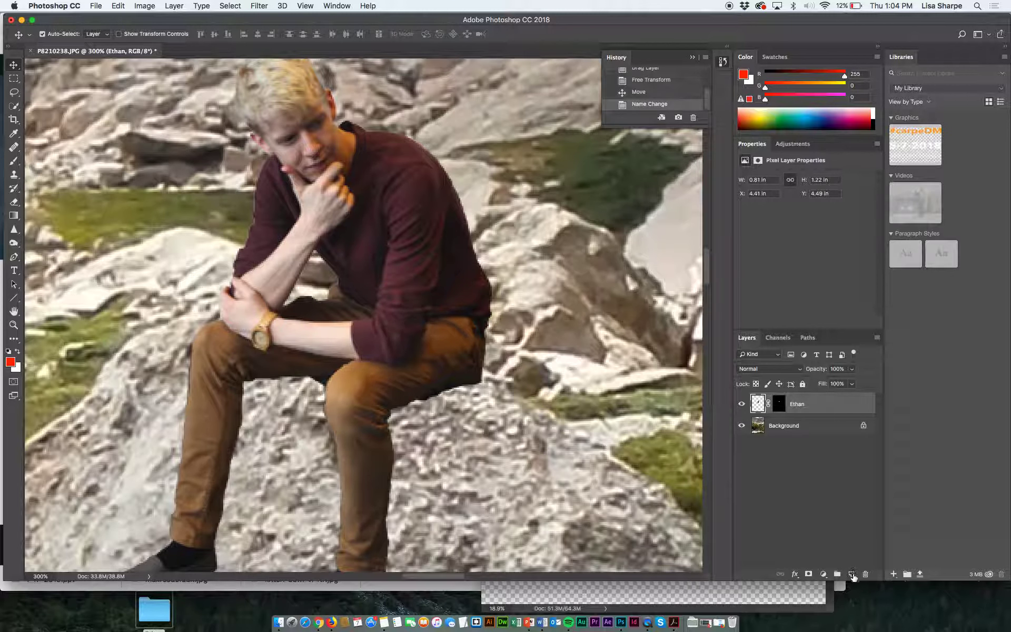
- Add a new layer named "shadow" and place it between the man's layer and the Background
click(852, 575)
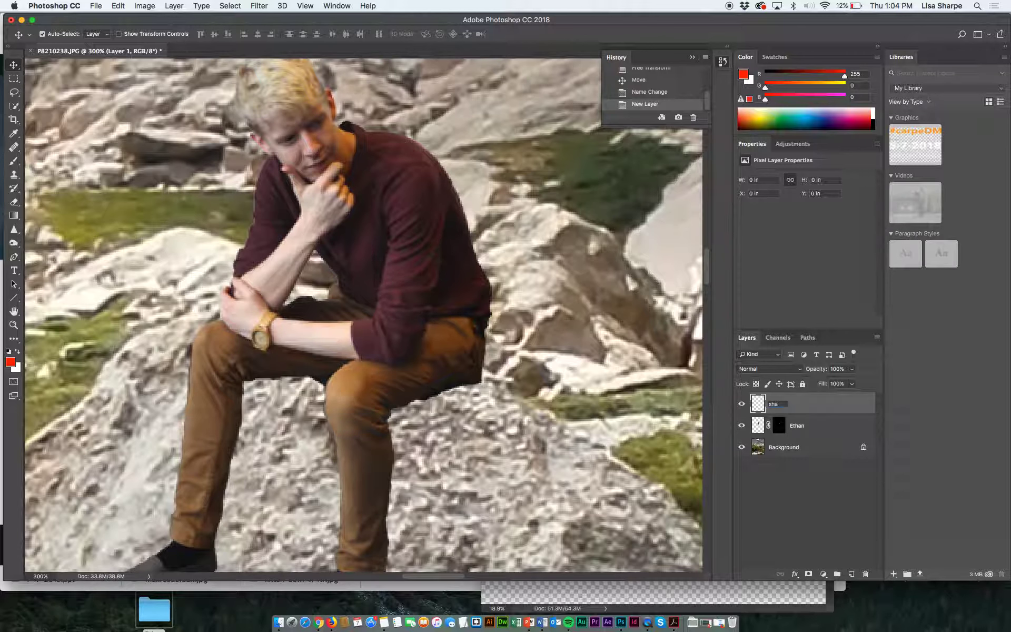
text(dow)
key(Return)
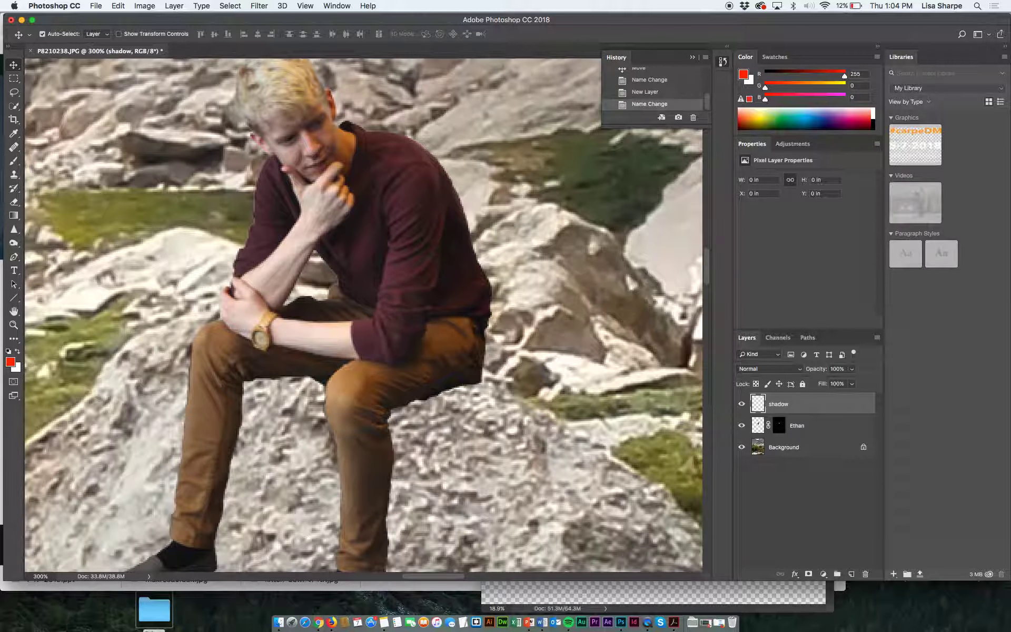
drag(777, 404, 771, 435)
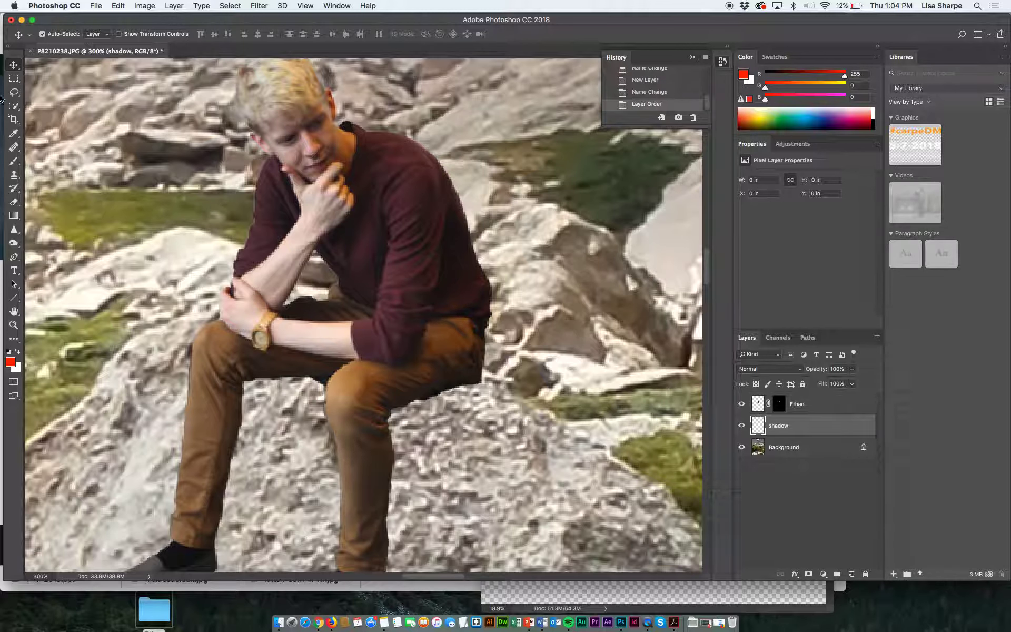
- Set the foreground color to black (000000) for painting with the Brush tool
click(15, 161)
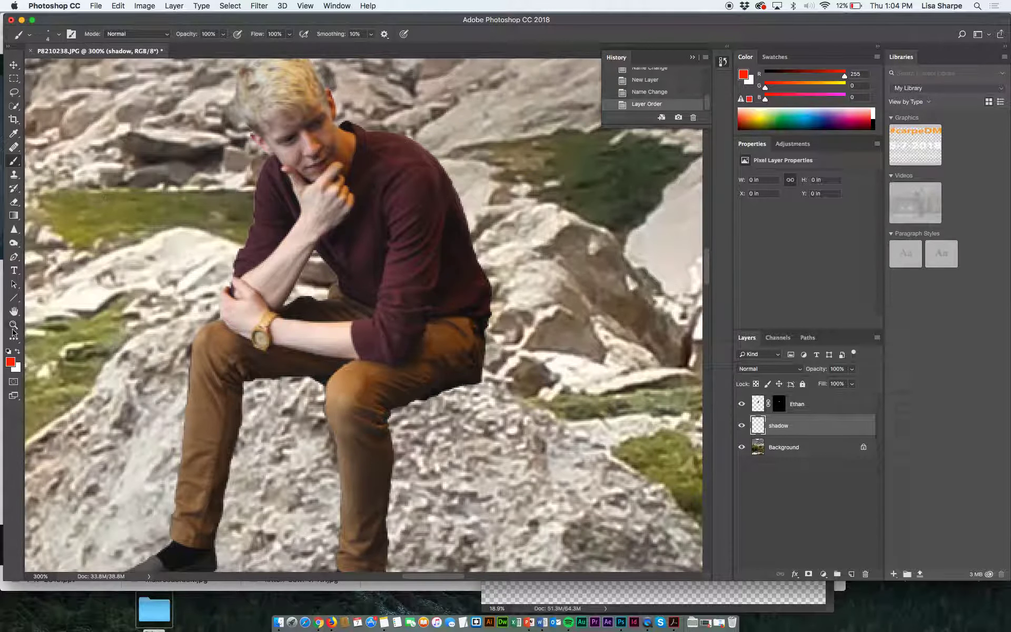
click(10, 364)
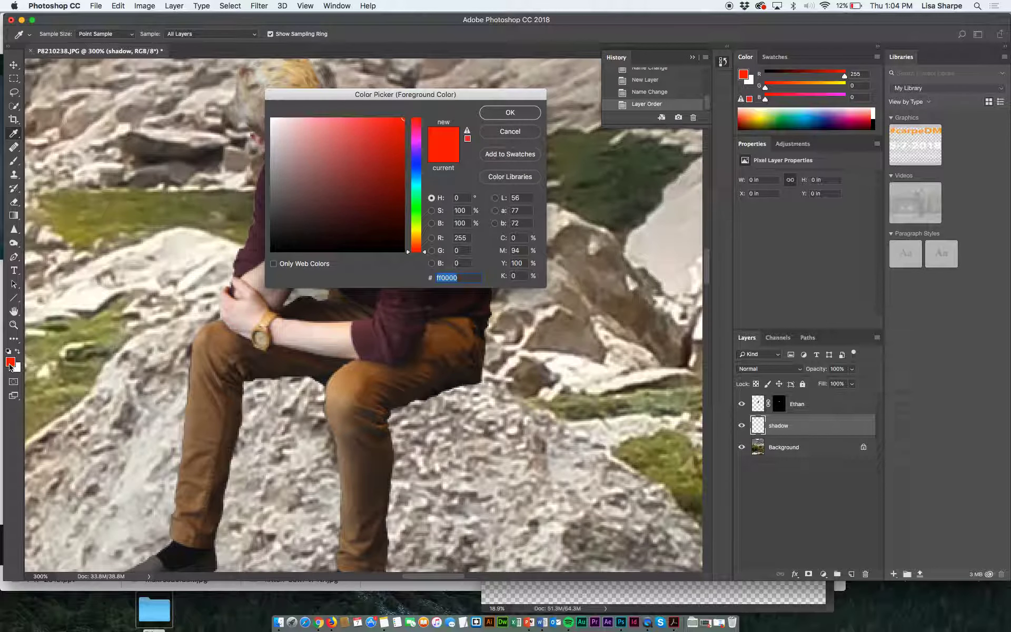
click(271, 237)
drag(271, 238, 267, 258)
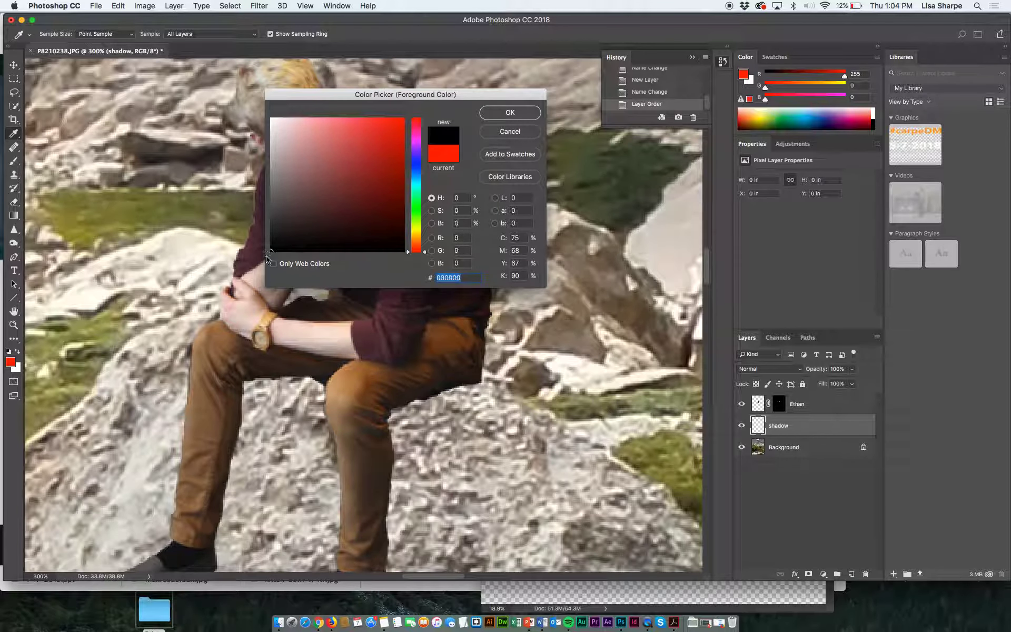
click(503, 115)
key(b)
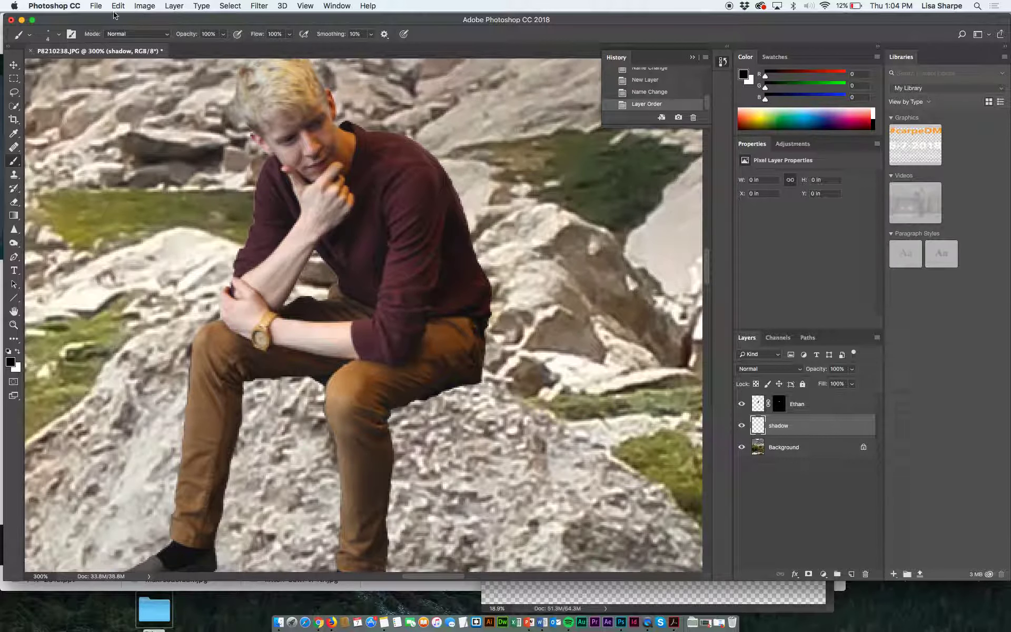
- Set the brush to 67 px with 0% hardness and make the shadow layer active for painting
click(59, 35)
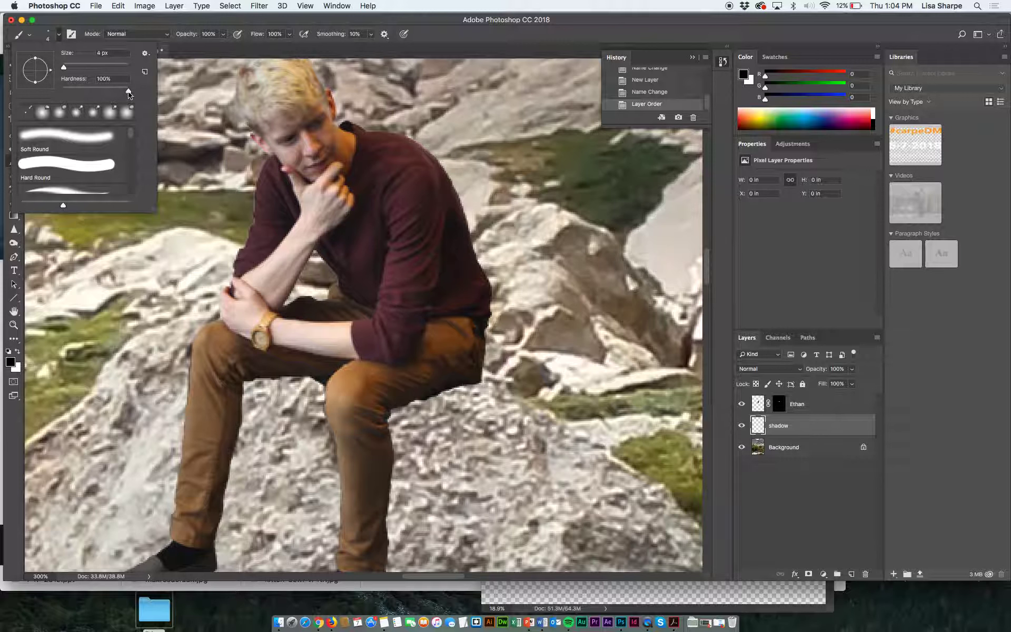
mouse_move(129, 94)
mouse_down()
mouse_move(46, 92)
mouse_move(79, 67)
mouse_move(105, 67)
mouse_move(84, 67)
mouse_up()
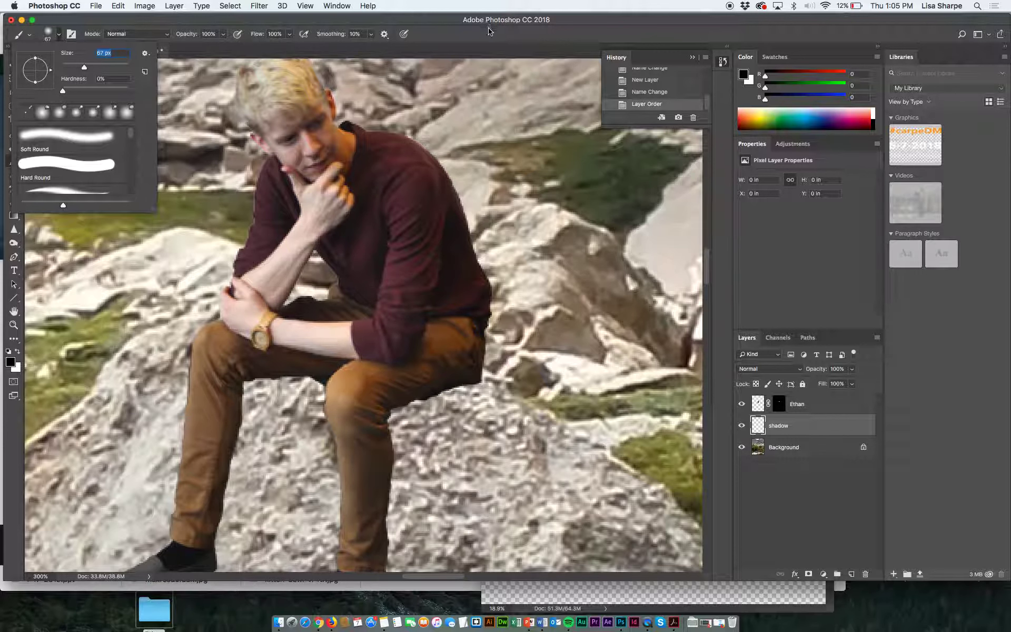
key(Return)
click(817, 401)
click(816, 426)
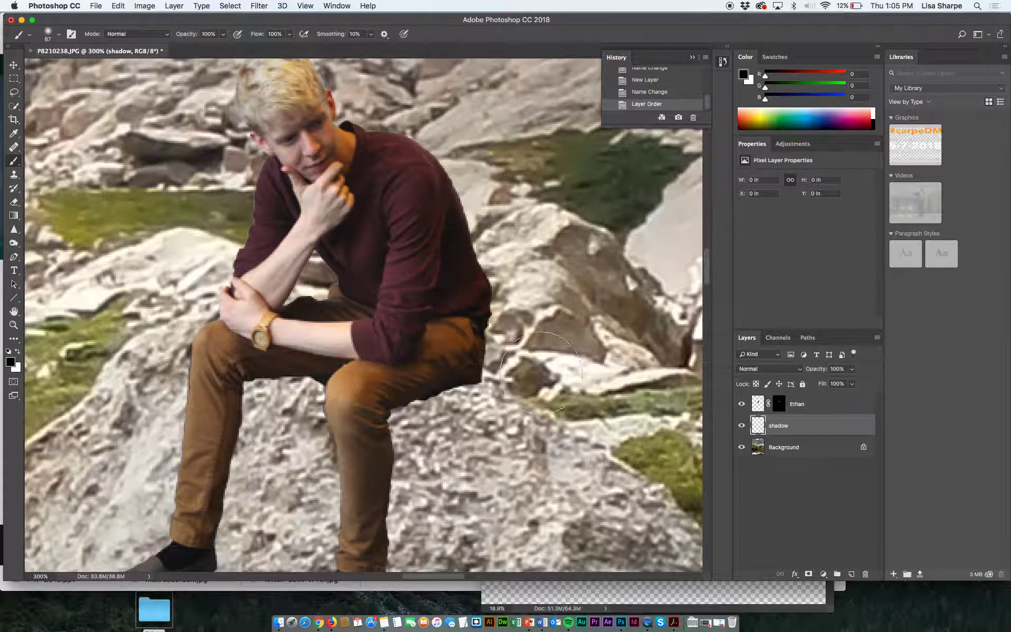
- Paint soft black shadow strokes on the boulder behind the man's legs, around his shoes and under his seat
key(super+minus)
key(super+minus)
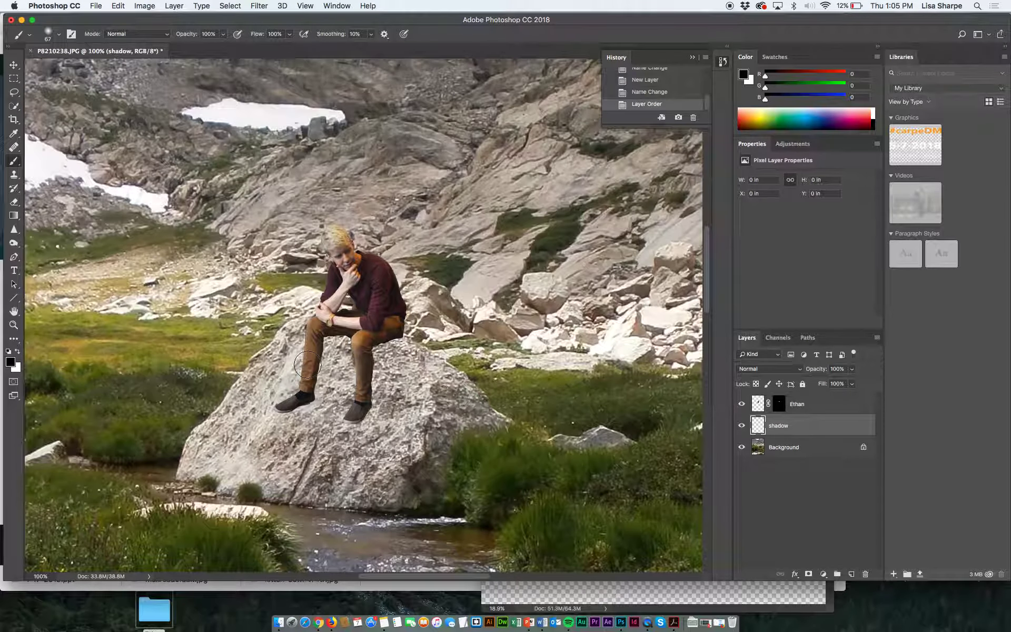
key(super+0)
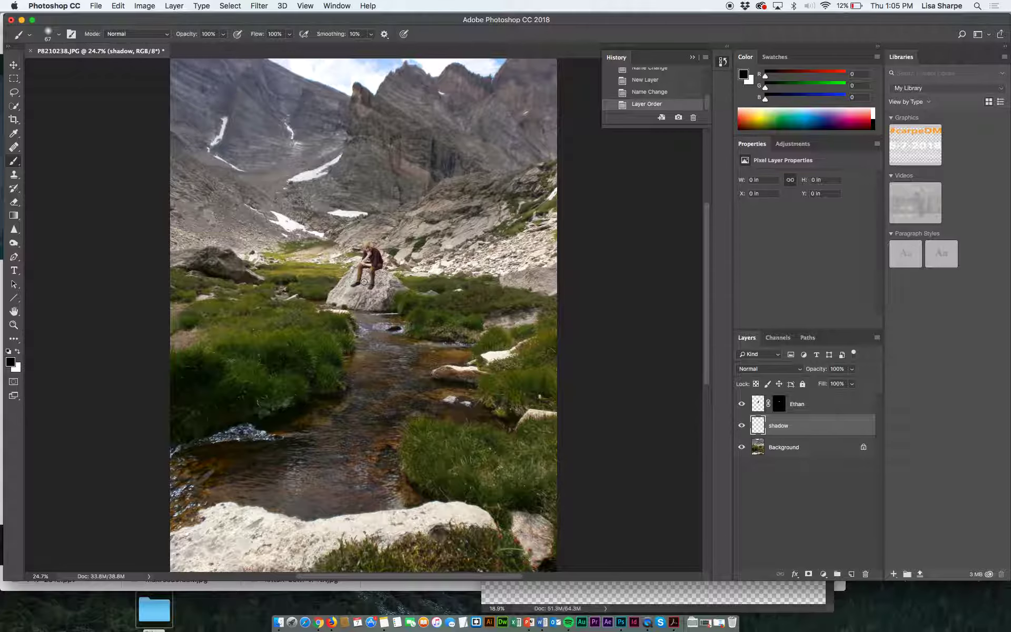
key(super+equal)
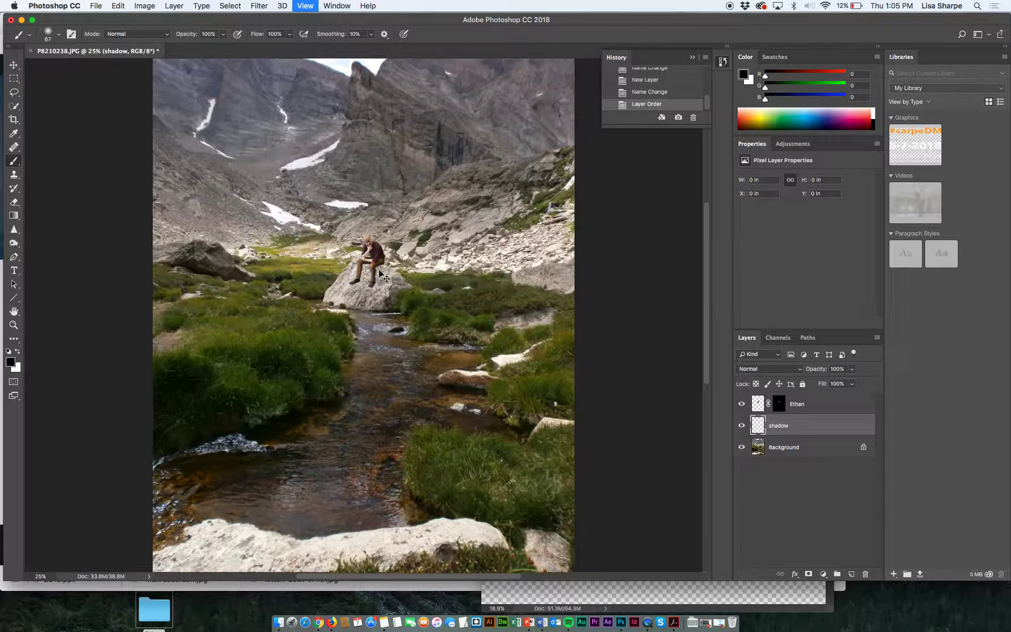
key(super+equal)
key(super+equal)
key(super+equal)
key(super+equal)
mouse_move(393, 222)
mouse_down()
mouse_move(390, 298)
mouse_move(380, 289)
mouse_move(384, 242)
mouse_move(397, 214)
mouse_move(362, 208)
mouse_move(315, 289)
mouse_up()
drag(399, 217, 425, 205)
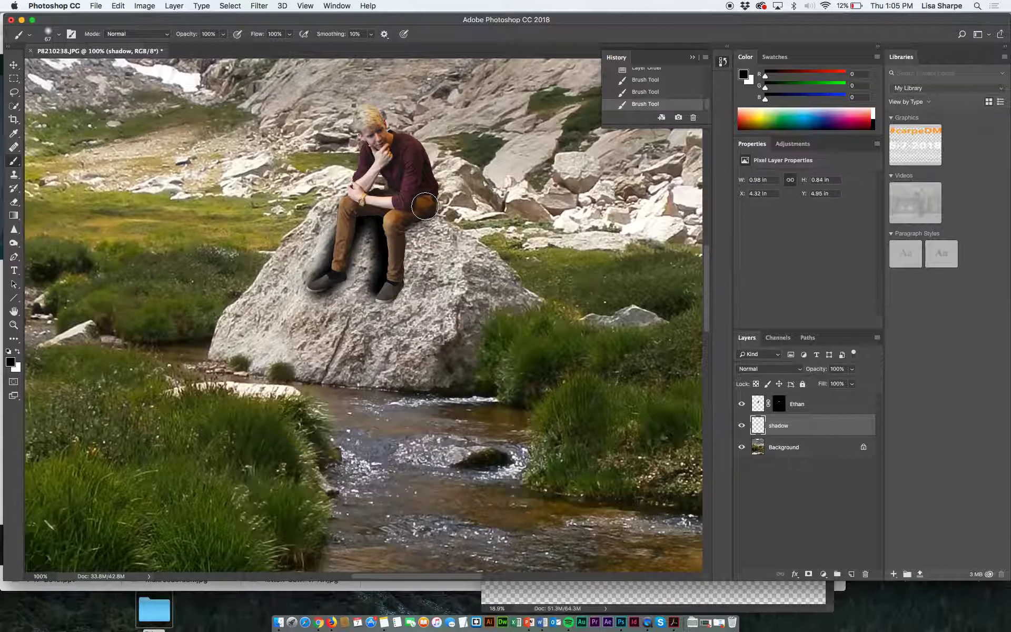
- Lower the shadow layer's opacity to 36%
click(14, 65)
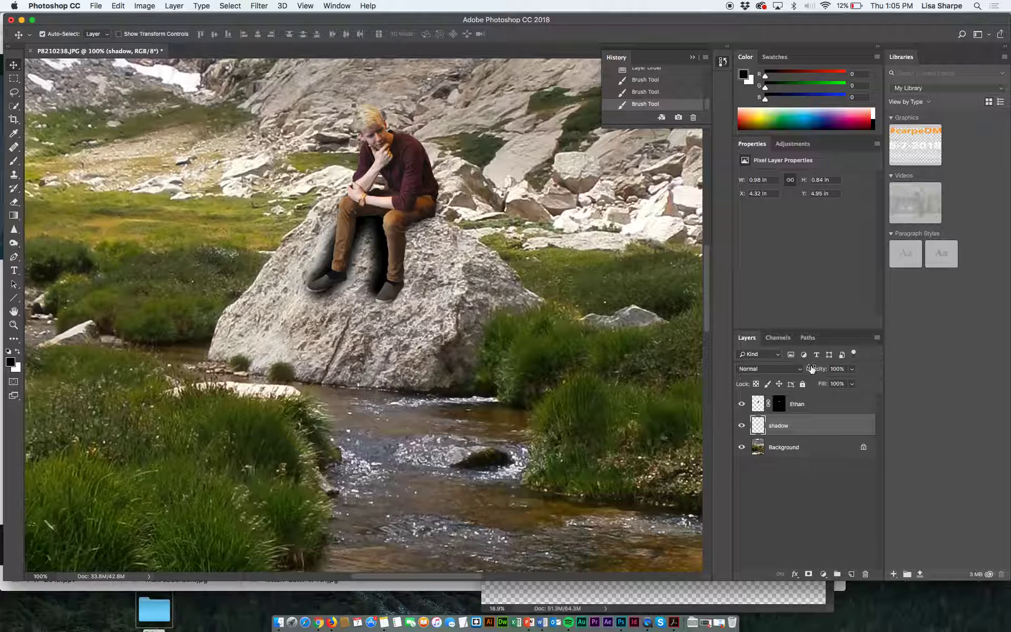
click(853, 370)
drag(833, 384, 820, 382)
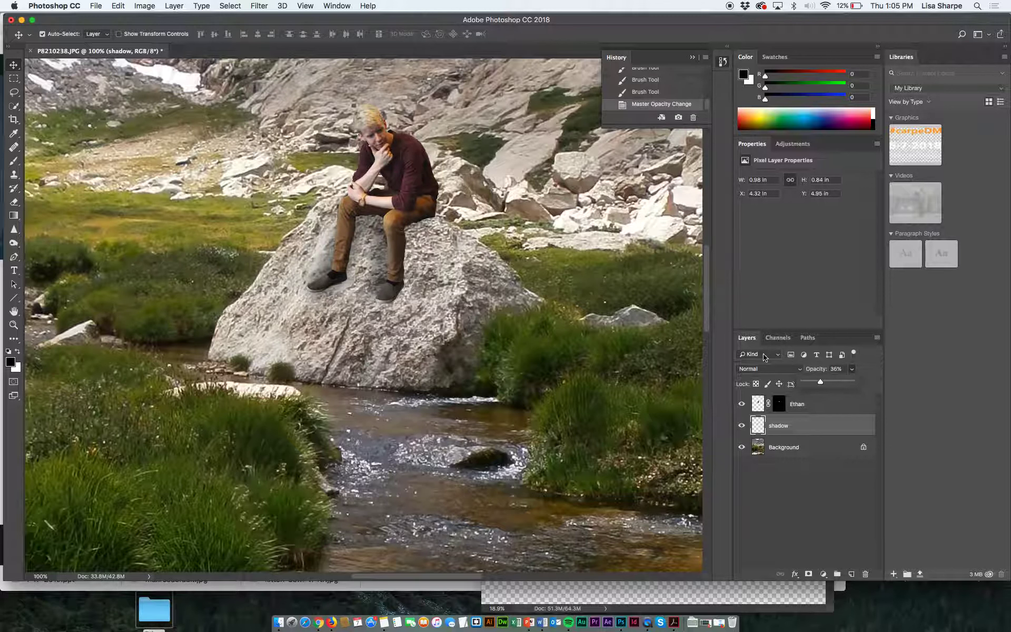
- Move the shadow slightly right and down, and shift the man slightly left and down so he sits on the boulder
drag(377, 247, 384, 252)
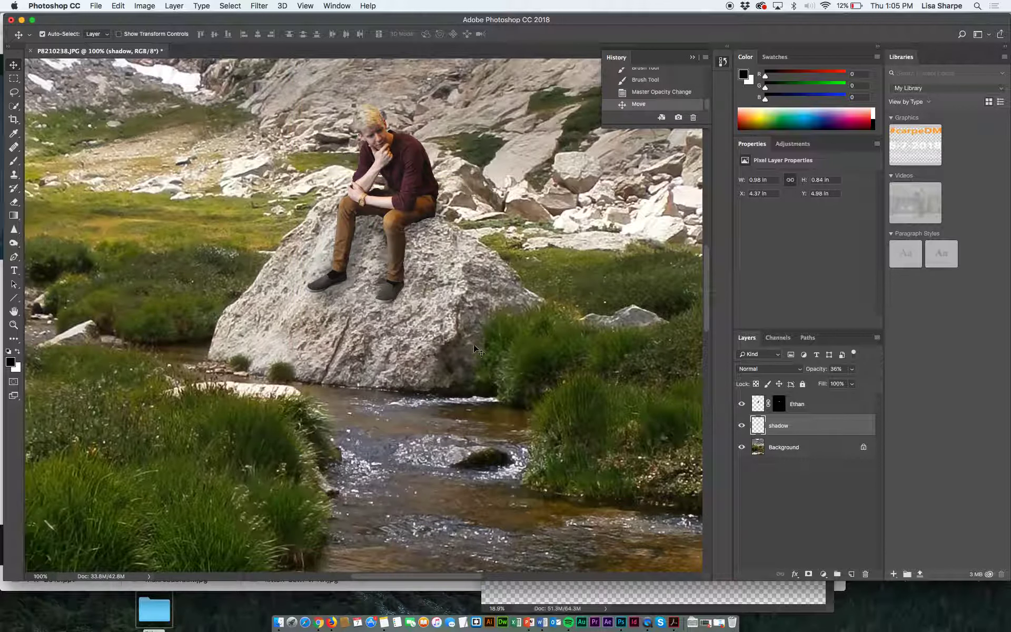
drag(428, 183, 422, 186)
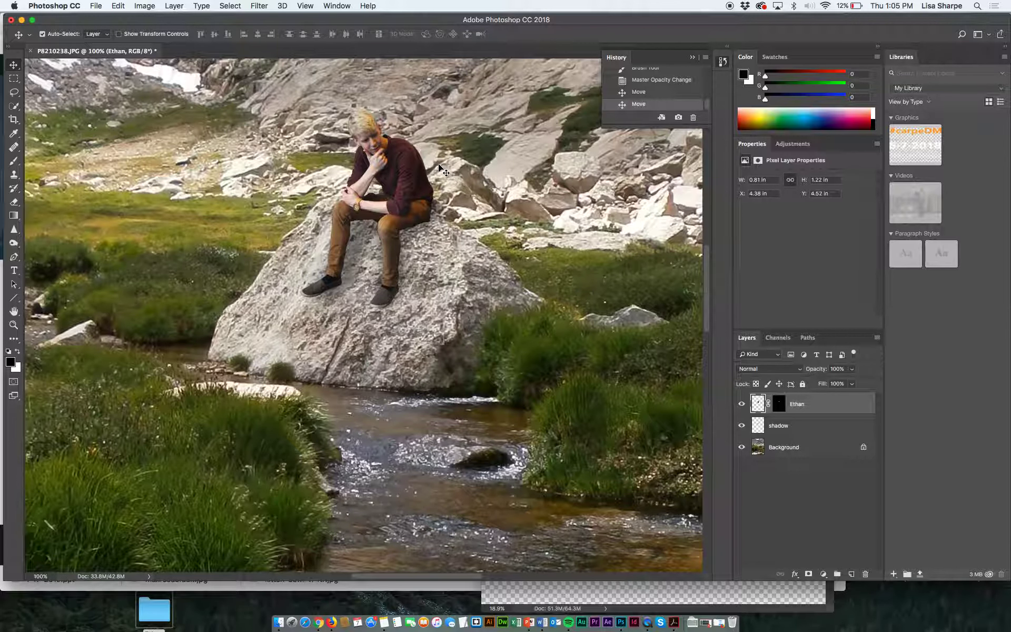
key(super+0)
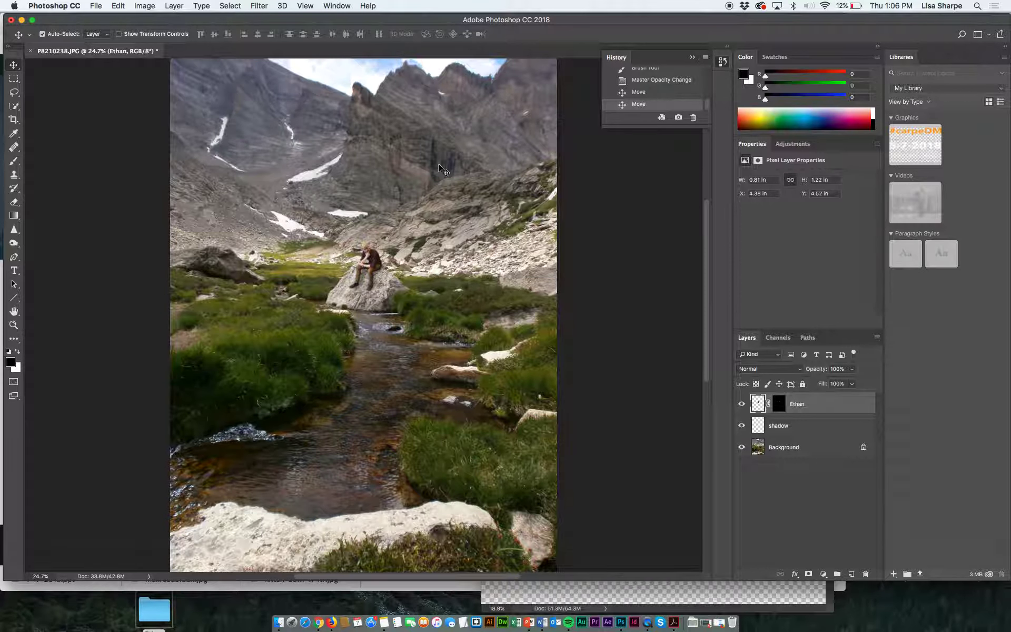
key(super)
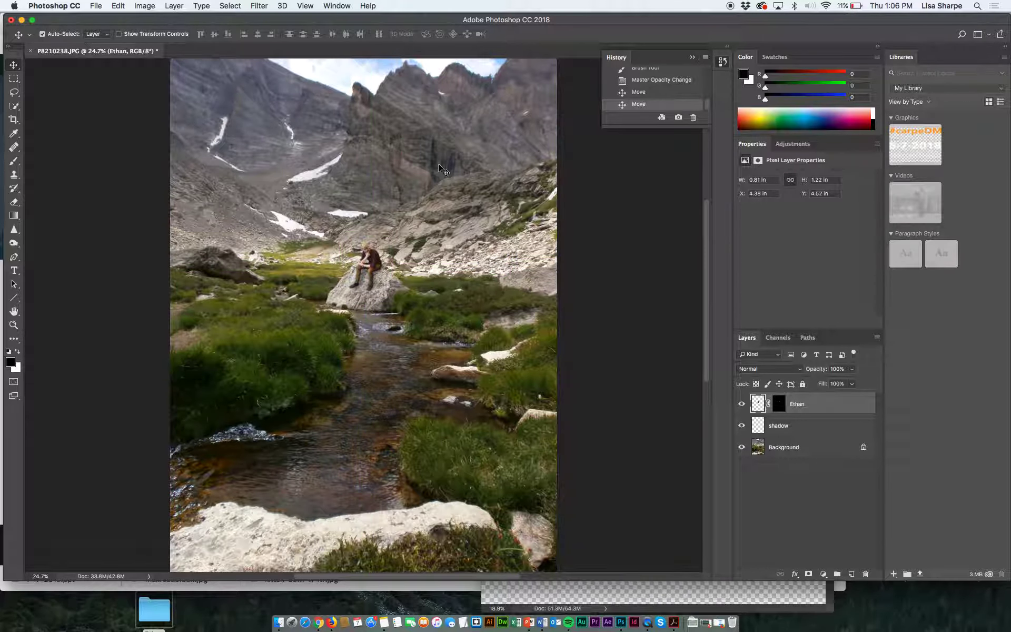